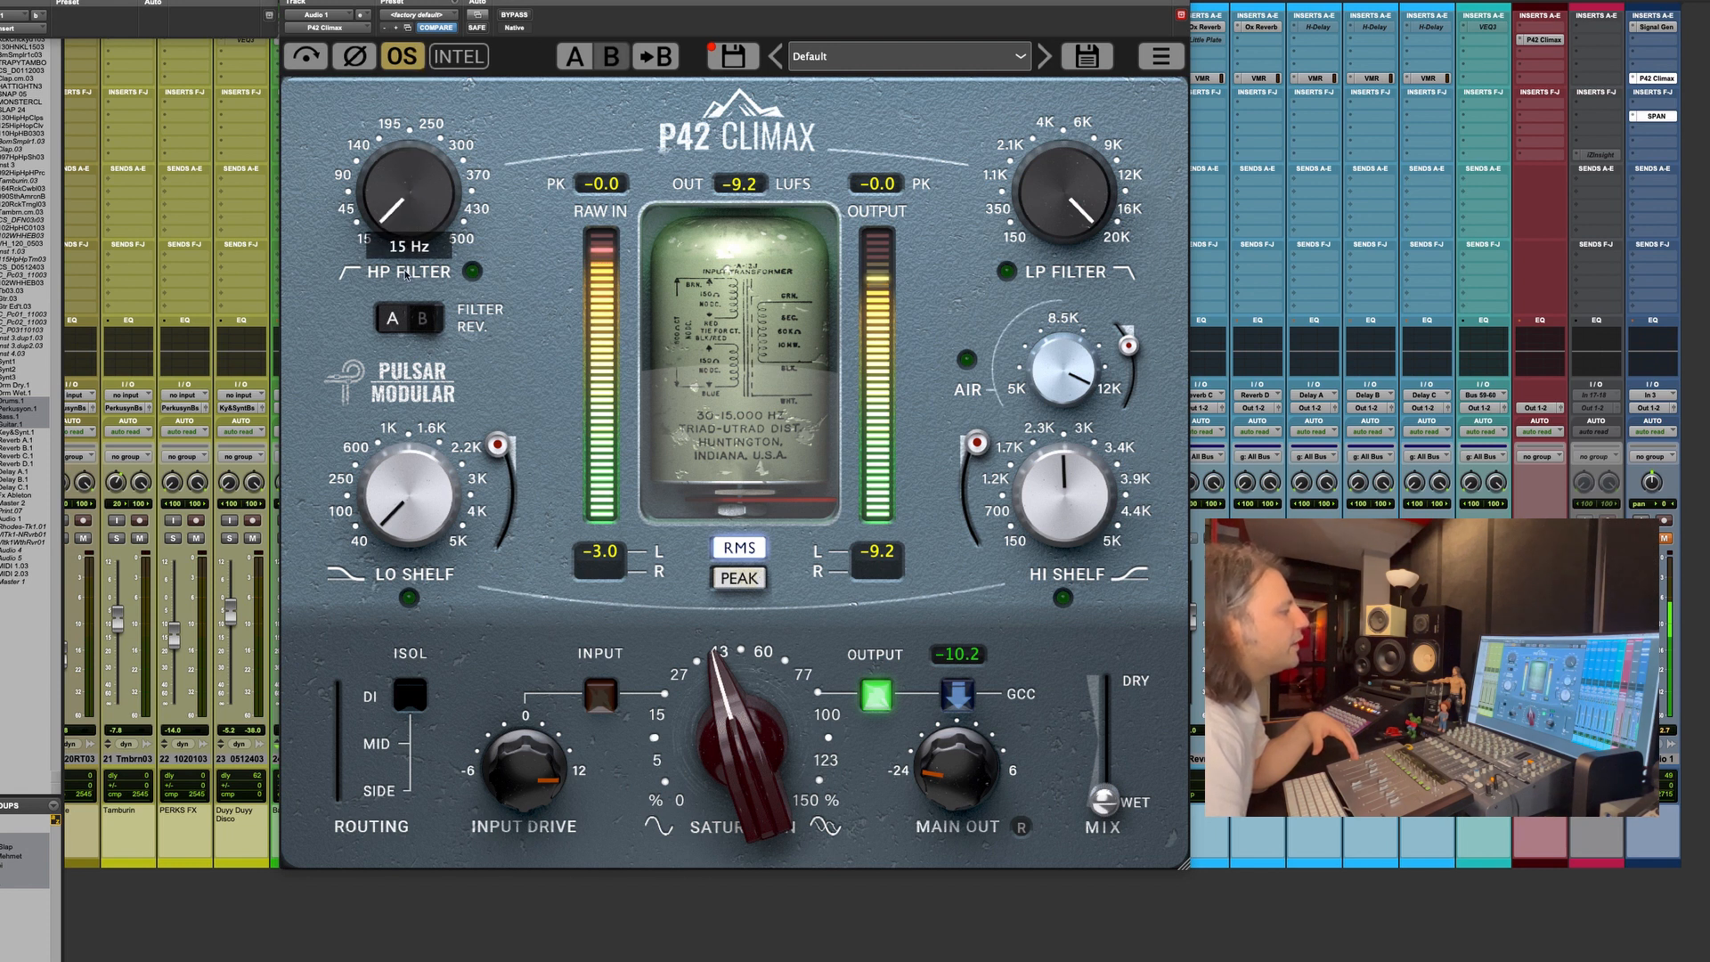
Try the HP filter switch and turn on the LP filter with its cutoff at 20 kHz.
{"action": "left_click", "coordinate": [474, 273]}
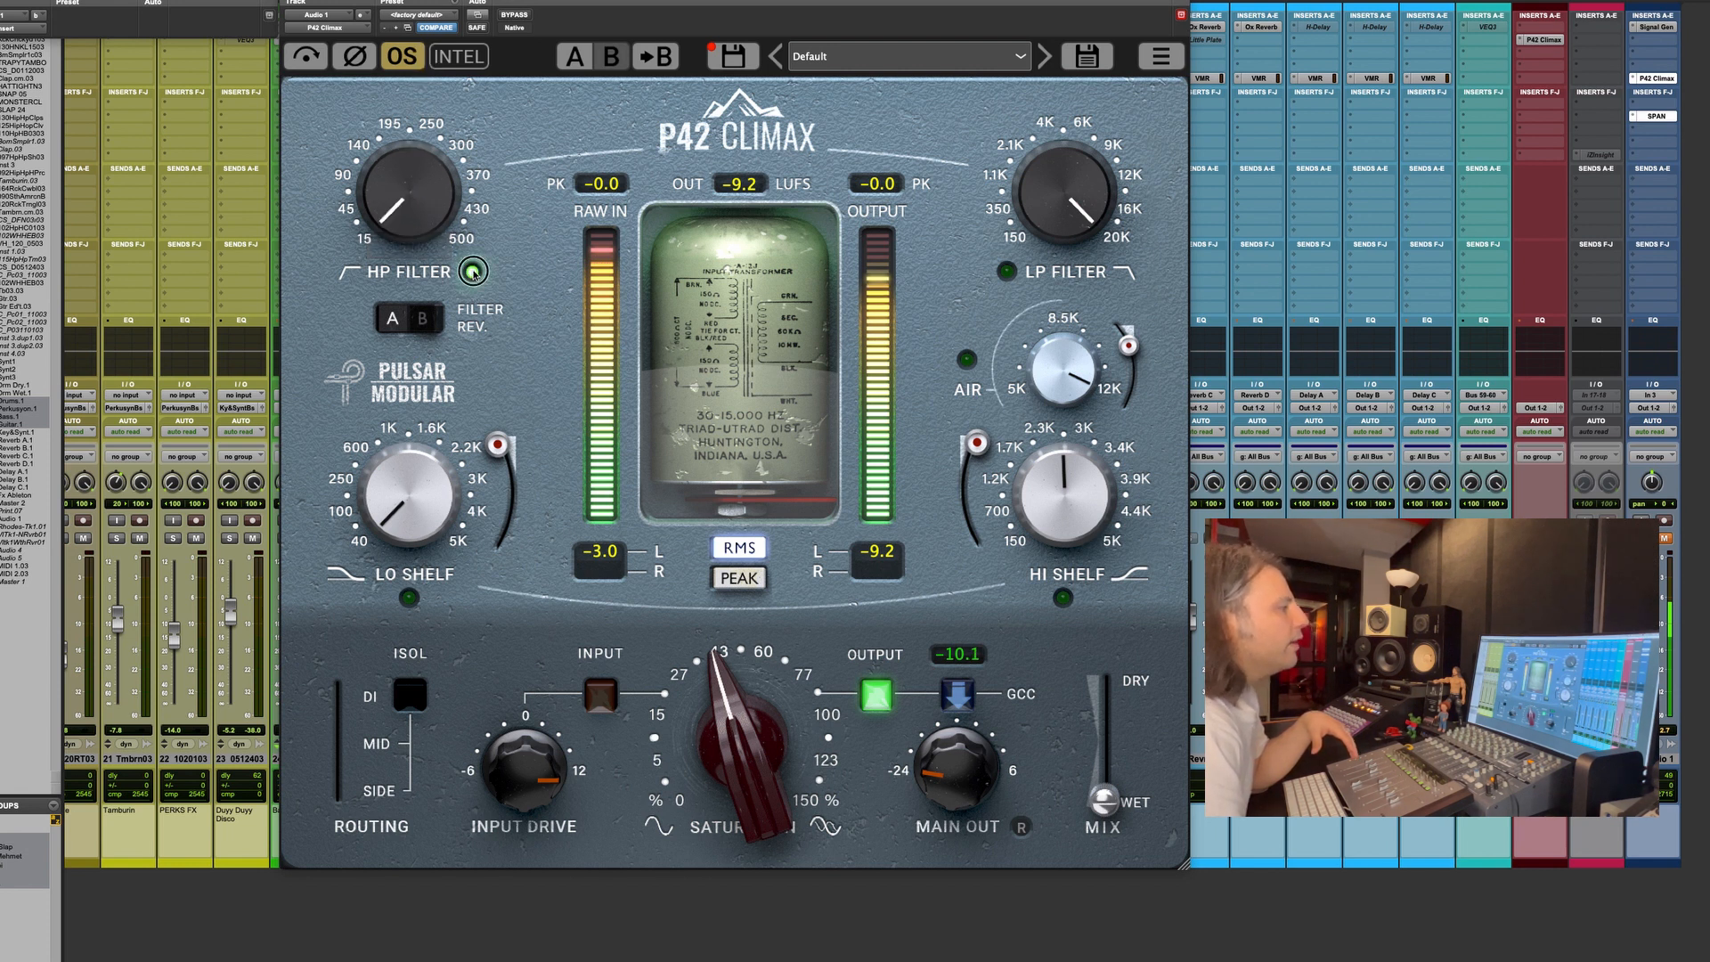
{"action": "mouse_move", "coordinate": [1025, 249]}
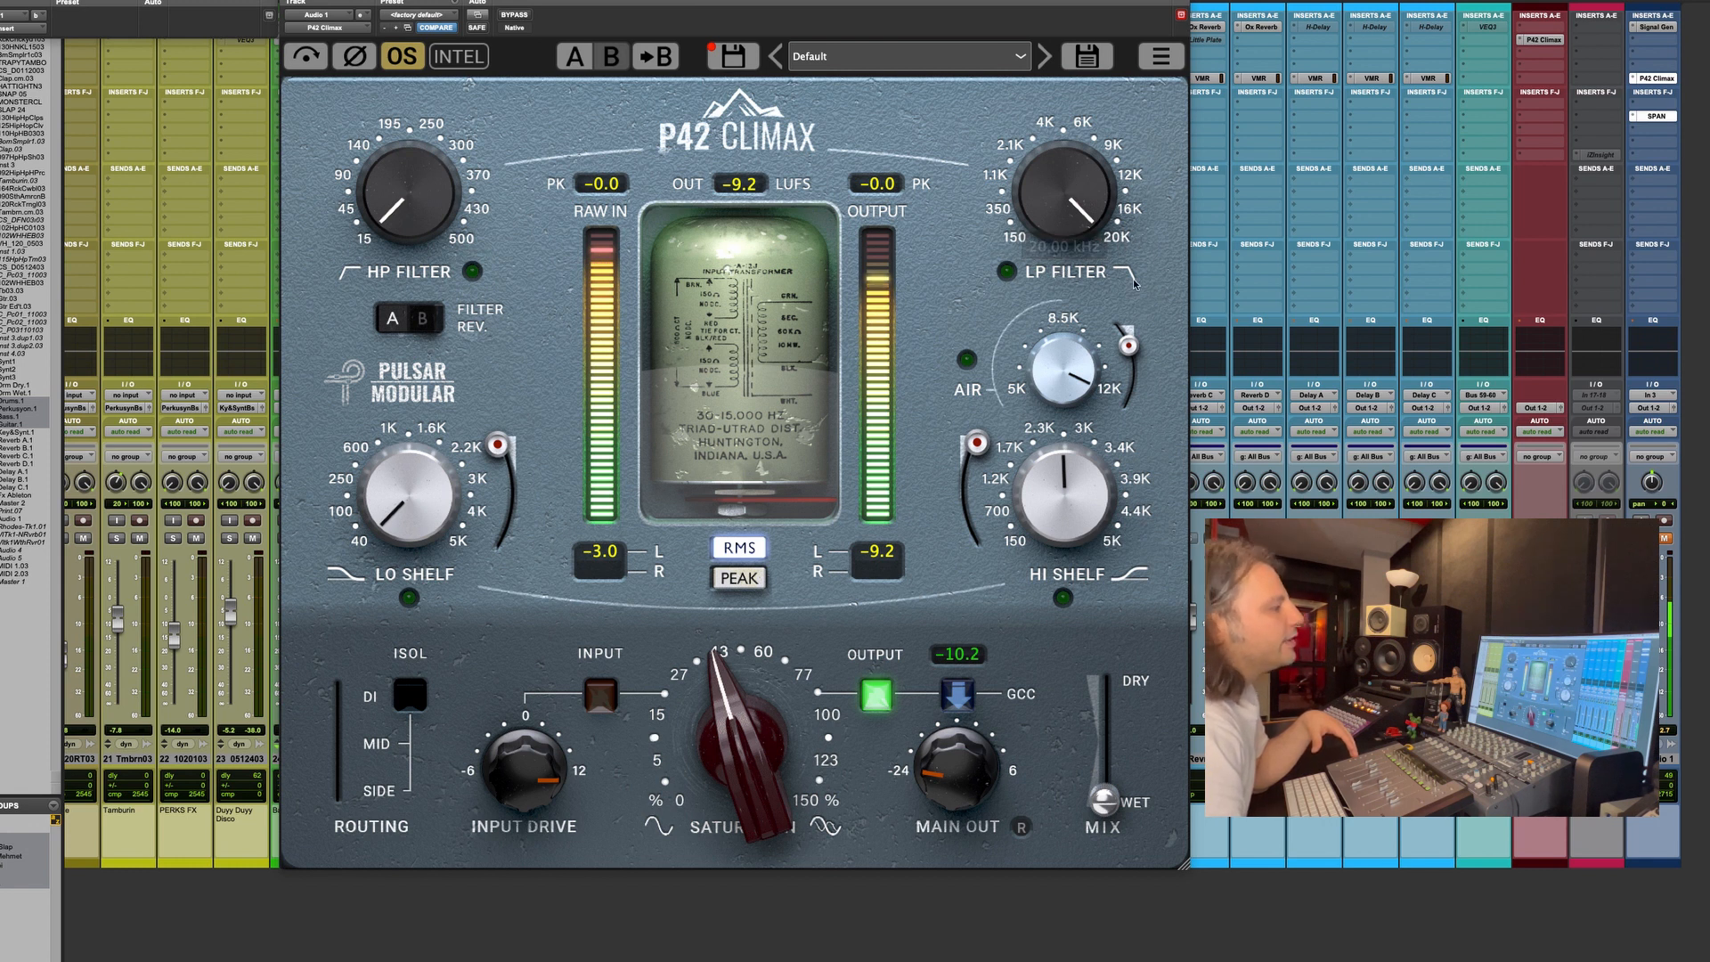
{"action": "mouse_move", "coordinate": [1110, 224]}
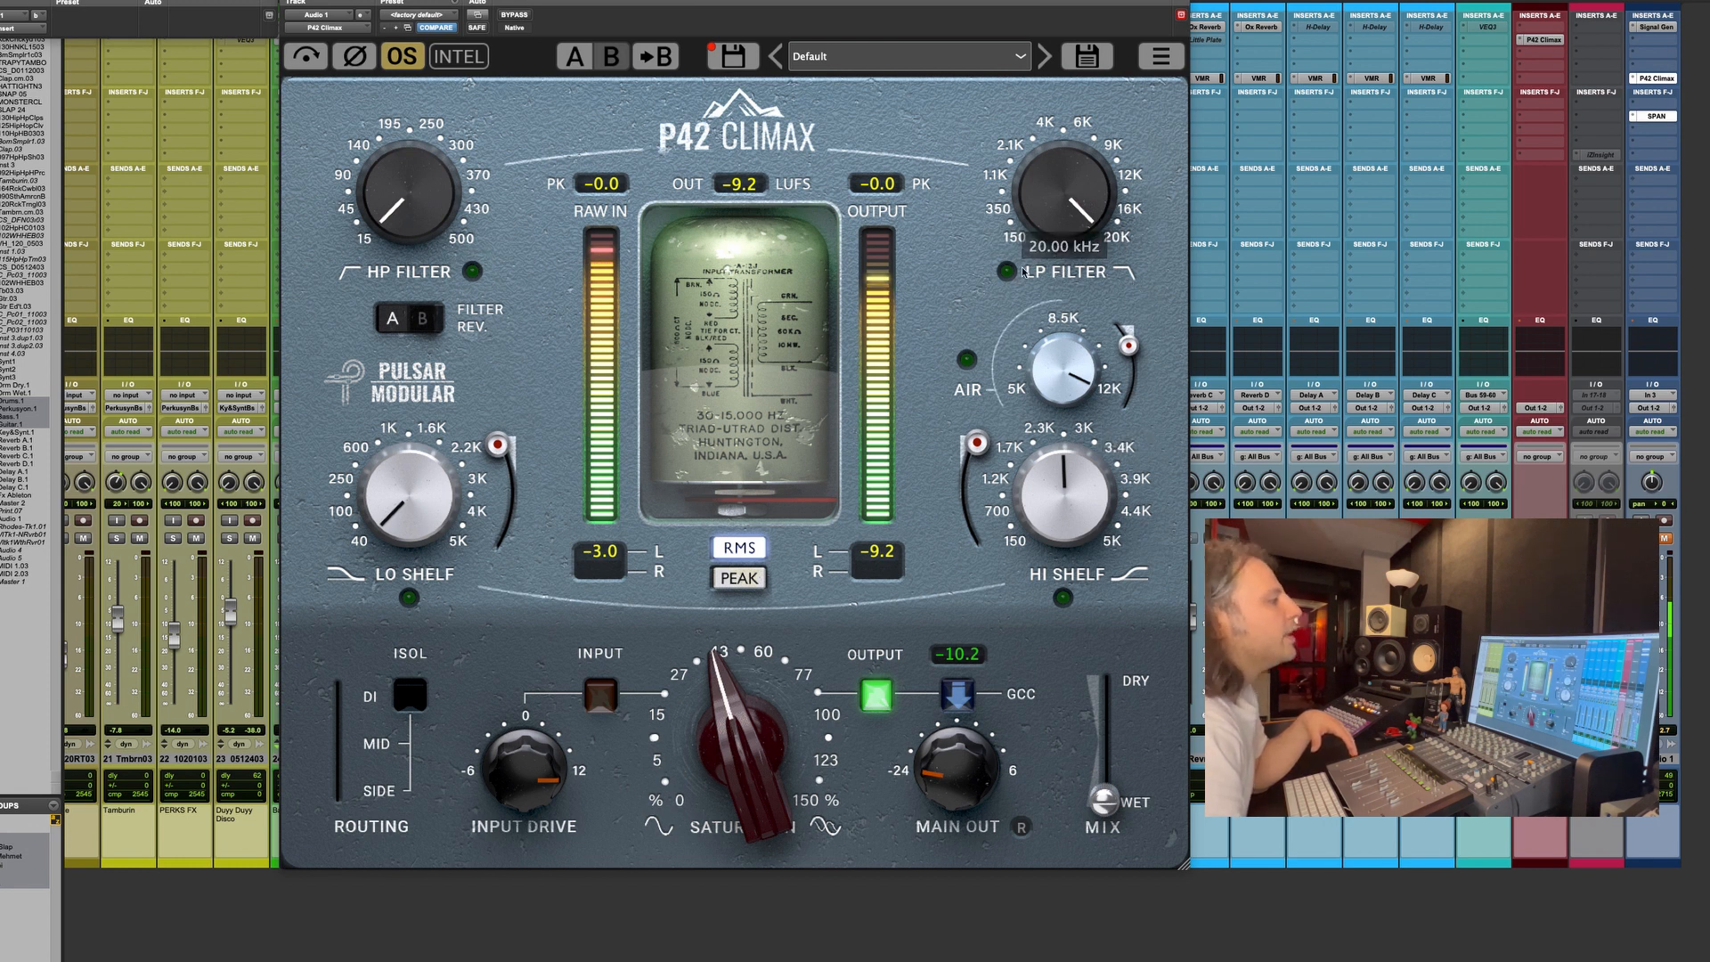
{"action": "mouse_move", "coordinate": [1094, 199]}
{"action": "left_mouse_down"}
{"action": "mouse_move", "coordinate": [1096, 223]}
{"action": "mouse_move", "coordinate": [1097, 206]}
{"action": "left_mouse_up"}
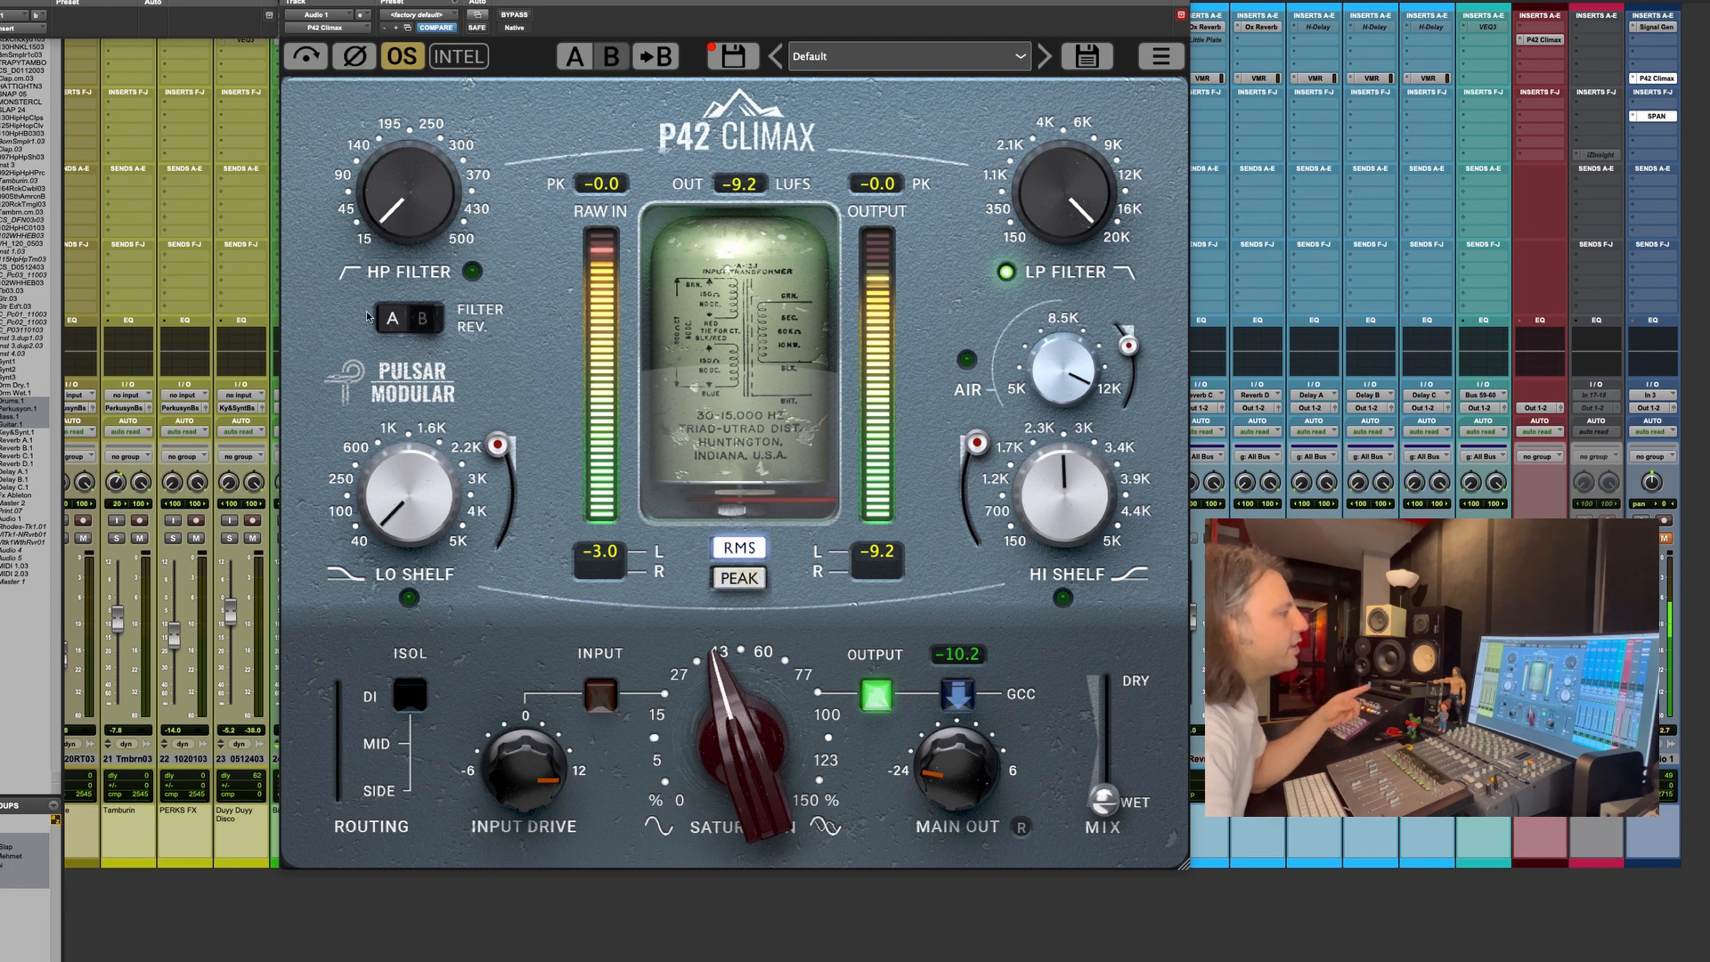
Switch between filter revisions A and B, ending on revision B.
{"action": "left_click", "coordinate": [414, 331]}
{"action": "left_click", "coordinate": [392, 328]}
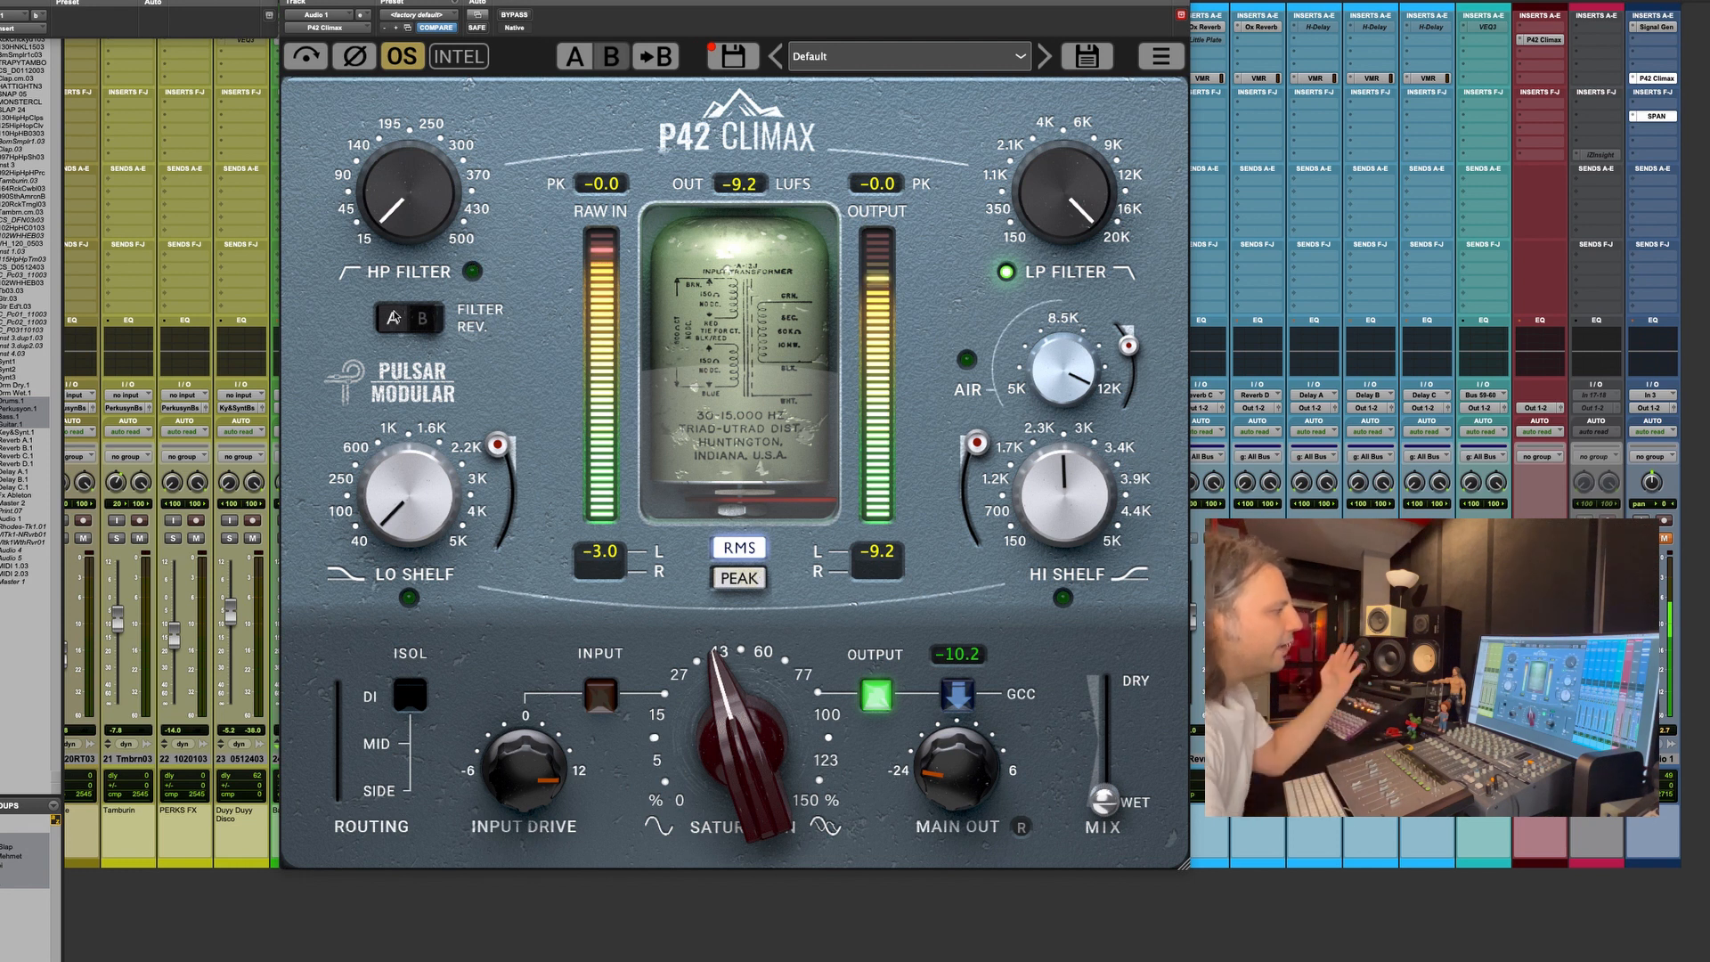
{"action": "left_click", "coordinate": [419, 319]}
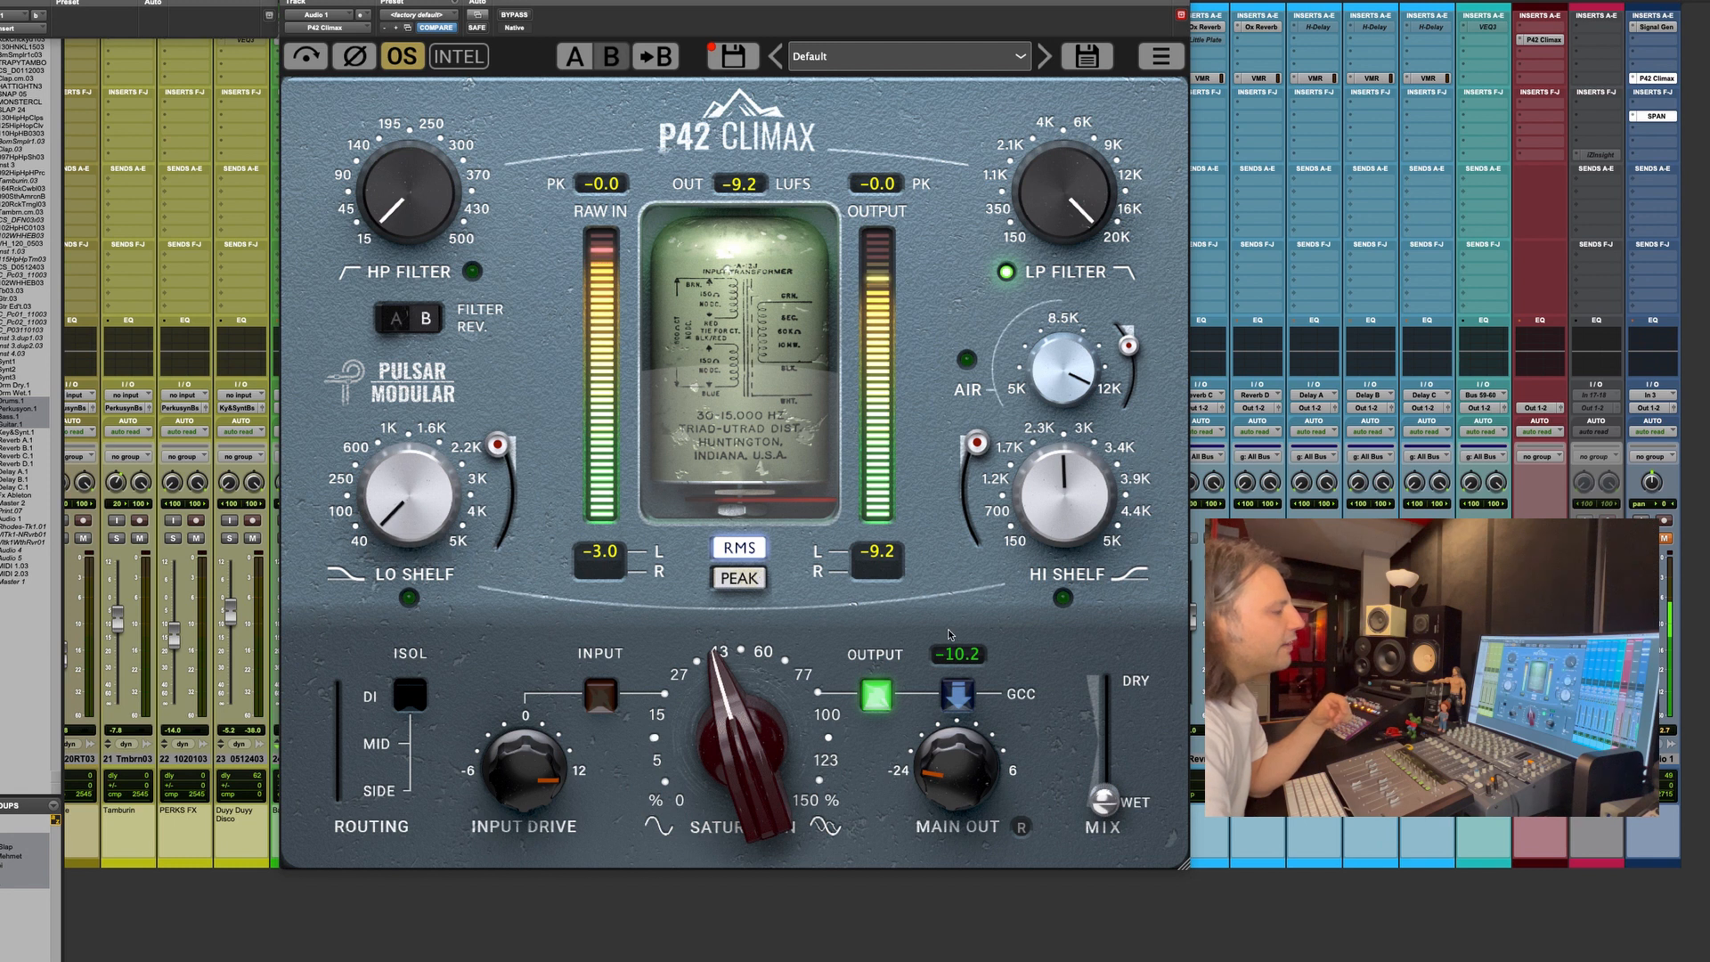
Enable the hi shelf at about 2.8 kHz with a gain of 5.75, and turn on the Air band with slightly adjusted gain.
{"action": "mouse_move", "coordinate": [977, 444]}
{"action": "left_mouse_down"}
{"action": "mouse_move", "coordinate": [980, 543]}
{"action": "mouse_move", "coordinate": [974, 448]}
{"action": "left_mouse_up"}
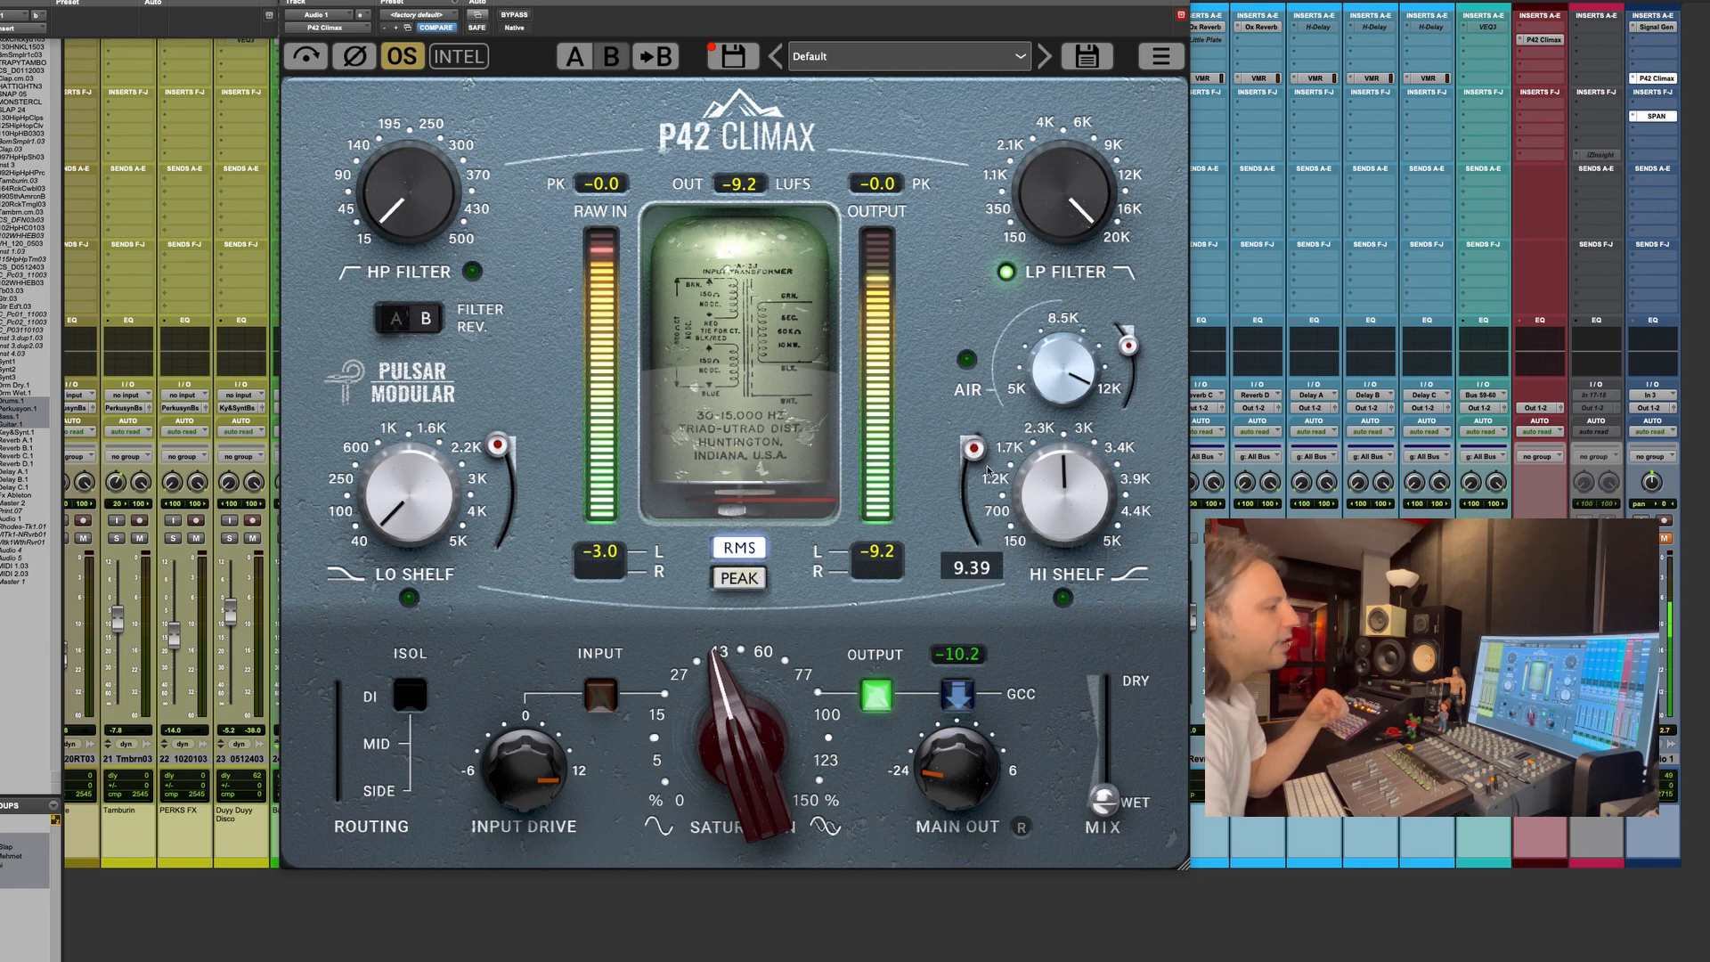
{"action": "left_click_drag", "start_coordinate": [1051, 507], "coordinate": [1053, 501]}
{"action": "left_click", "coordinate": [1062, 598]}
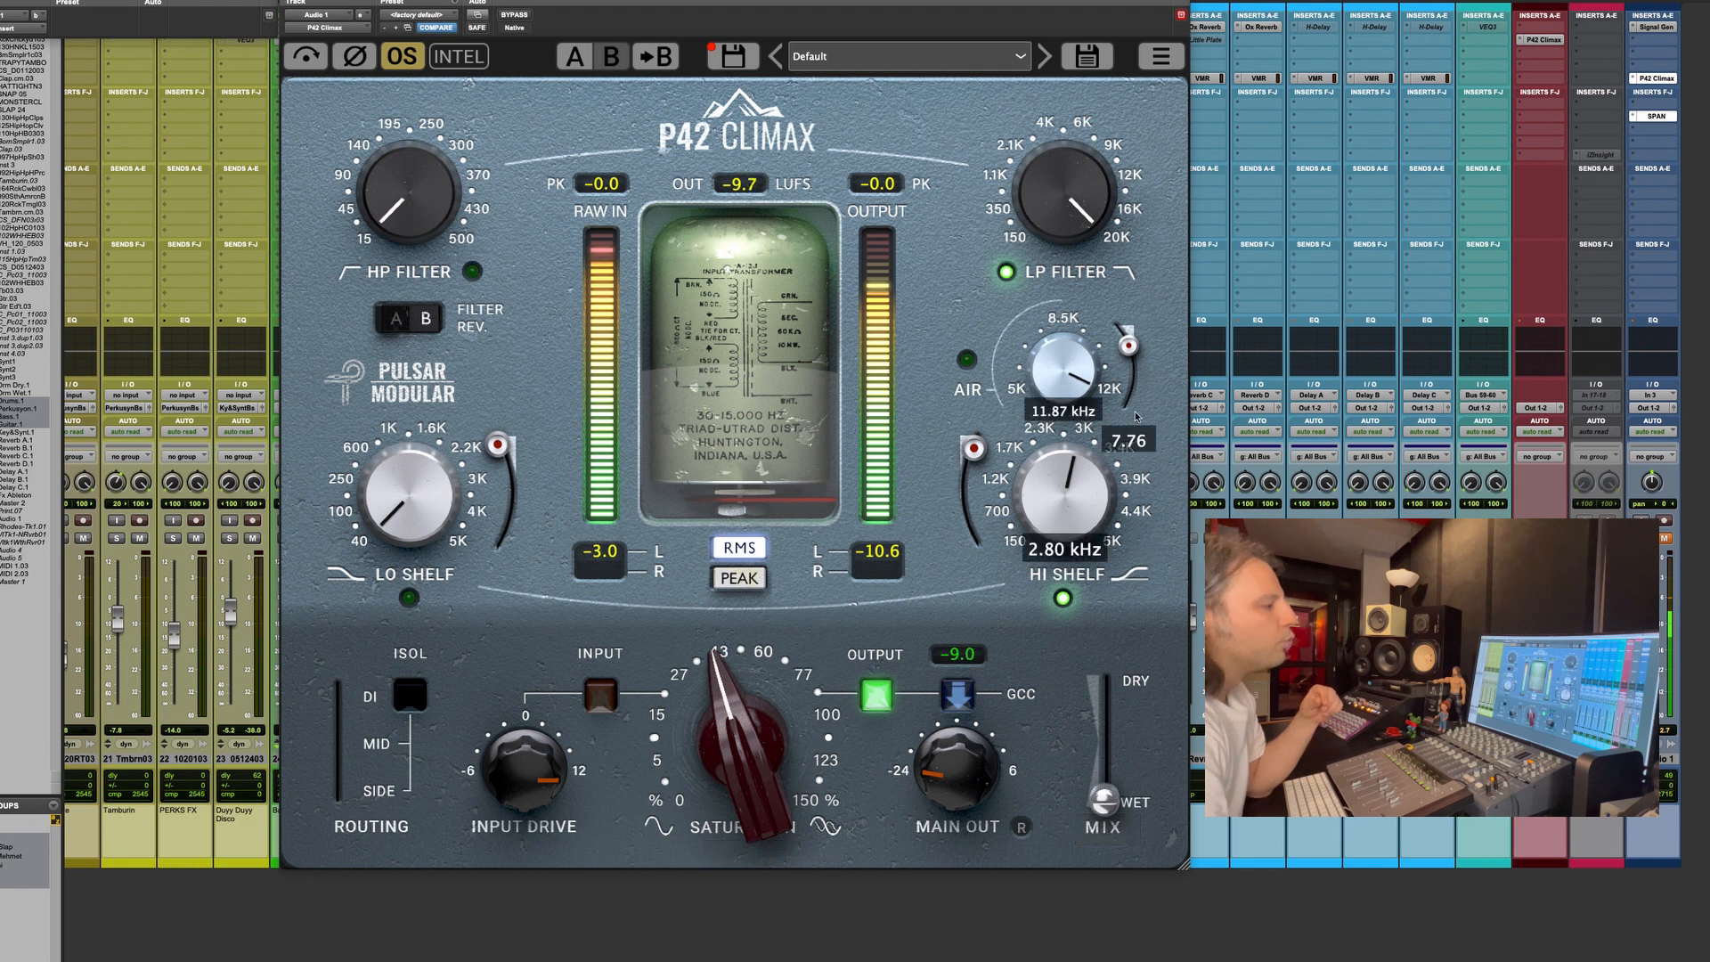
{"action": "mouse_move", "coordinate": [972, 450]}
{"action": "left_mouse_down"}
{"action": "mouse_move", "coordinate": [966, 499]}
{"action": "mouse_move", "coordinate": [967, 453]}
{"action": "left_mouse_up"}
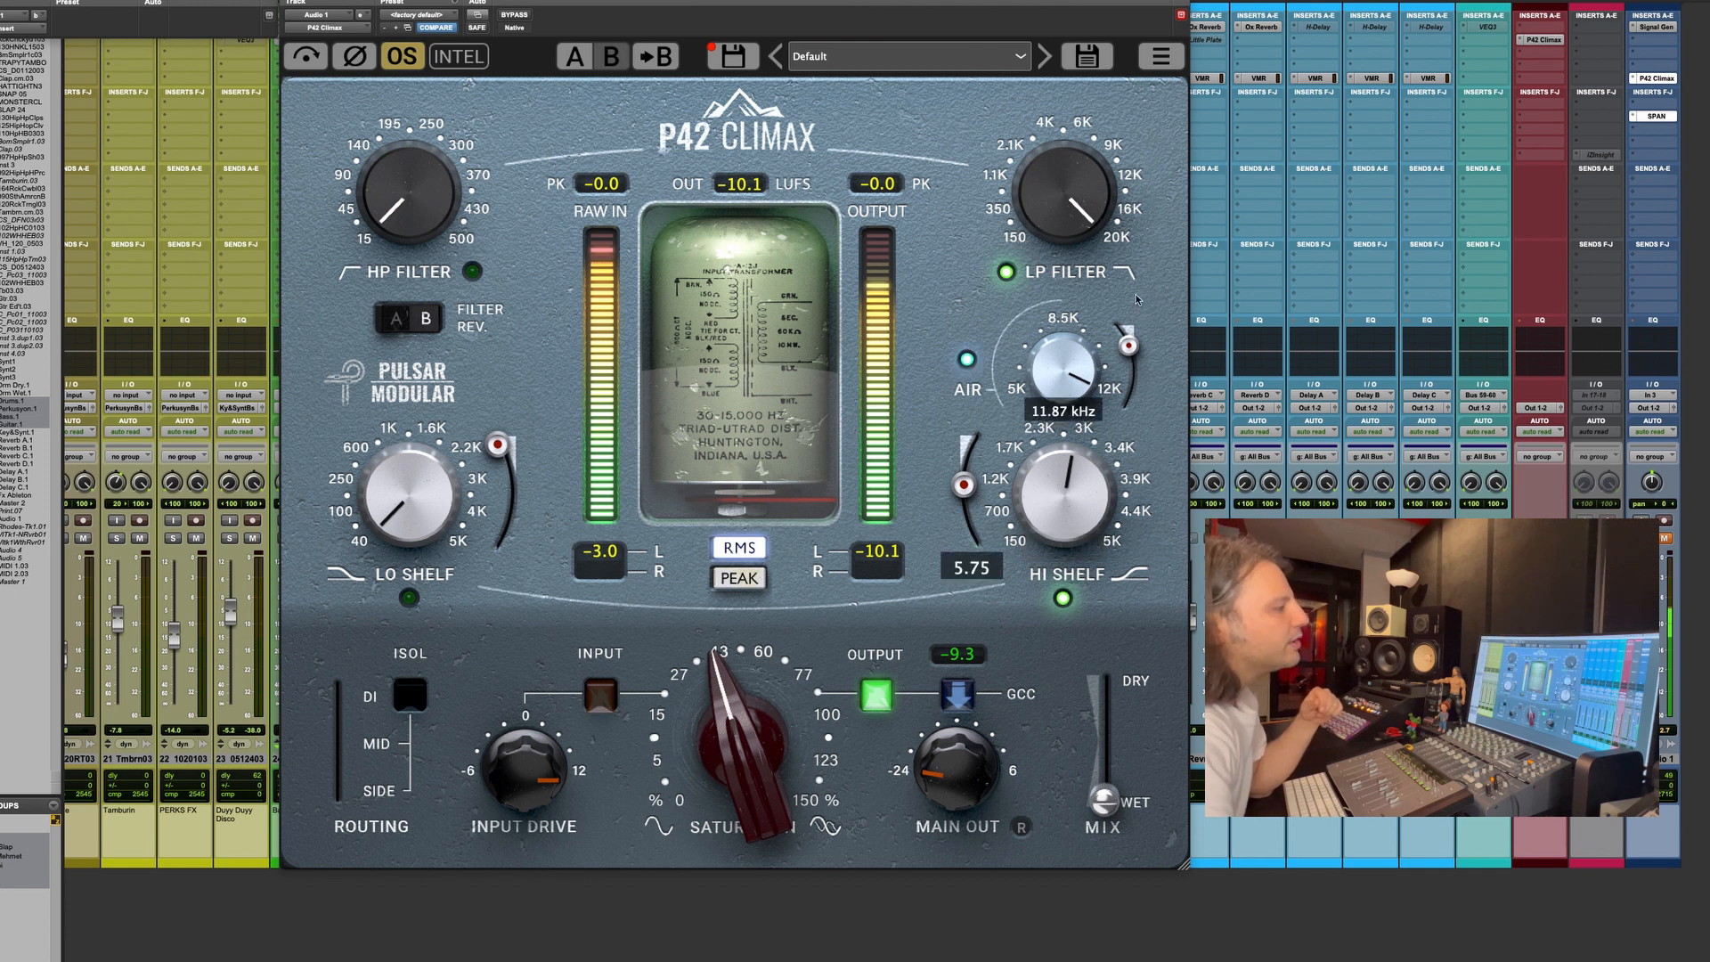
{"action": "mouse_move", "coordinate": [1129, 346]}
{"action": "left_mouse_down"}
{"action": "mouse_move", "coordinate": [1112, 332]}
{"action": "mouse_move", "coordinate": [1120, 357]}
{"action": "left_mouse_up"}
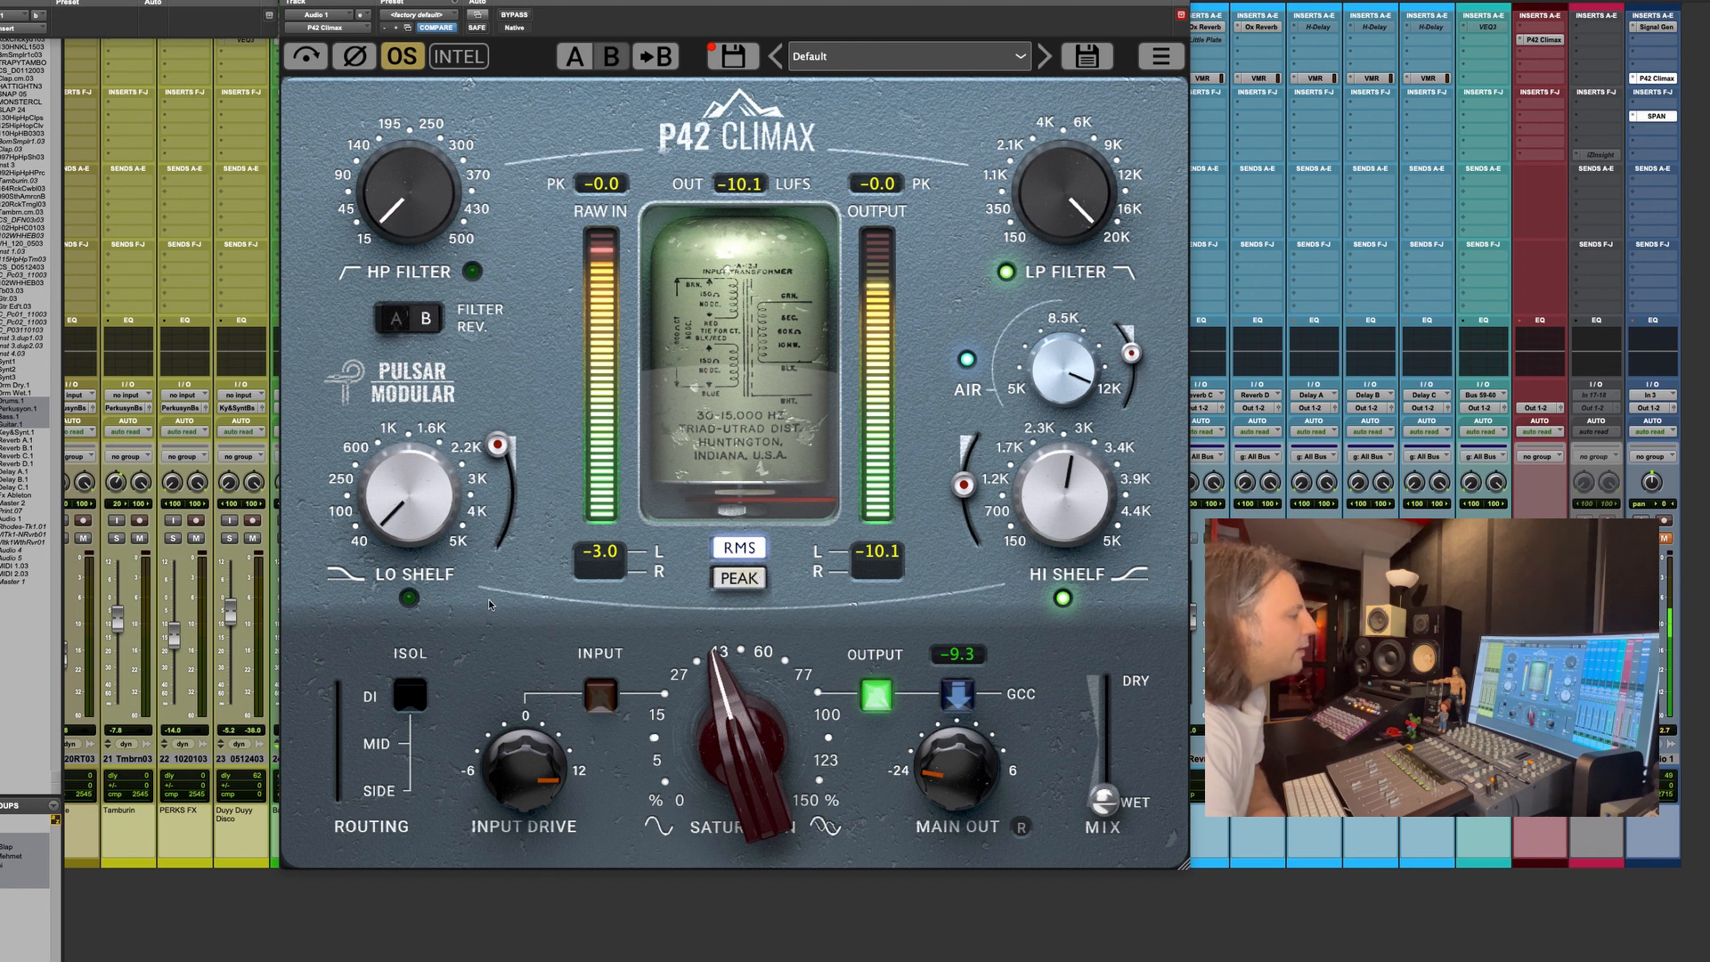
Raise the input drive slightly and set saturation to 53.8%, with gain compensation applied to the output.
{"action": "left_click_drag", "start_coordinate": [517, 750], "coordinate": [519, 777]}
{"action": "left_click", "coordinate": [597, 704]}
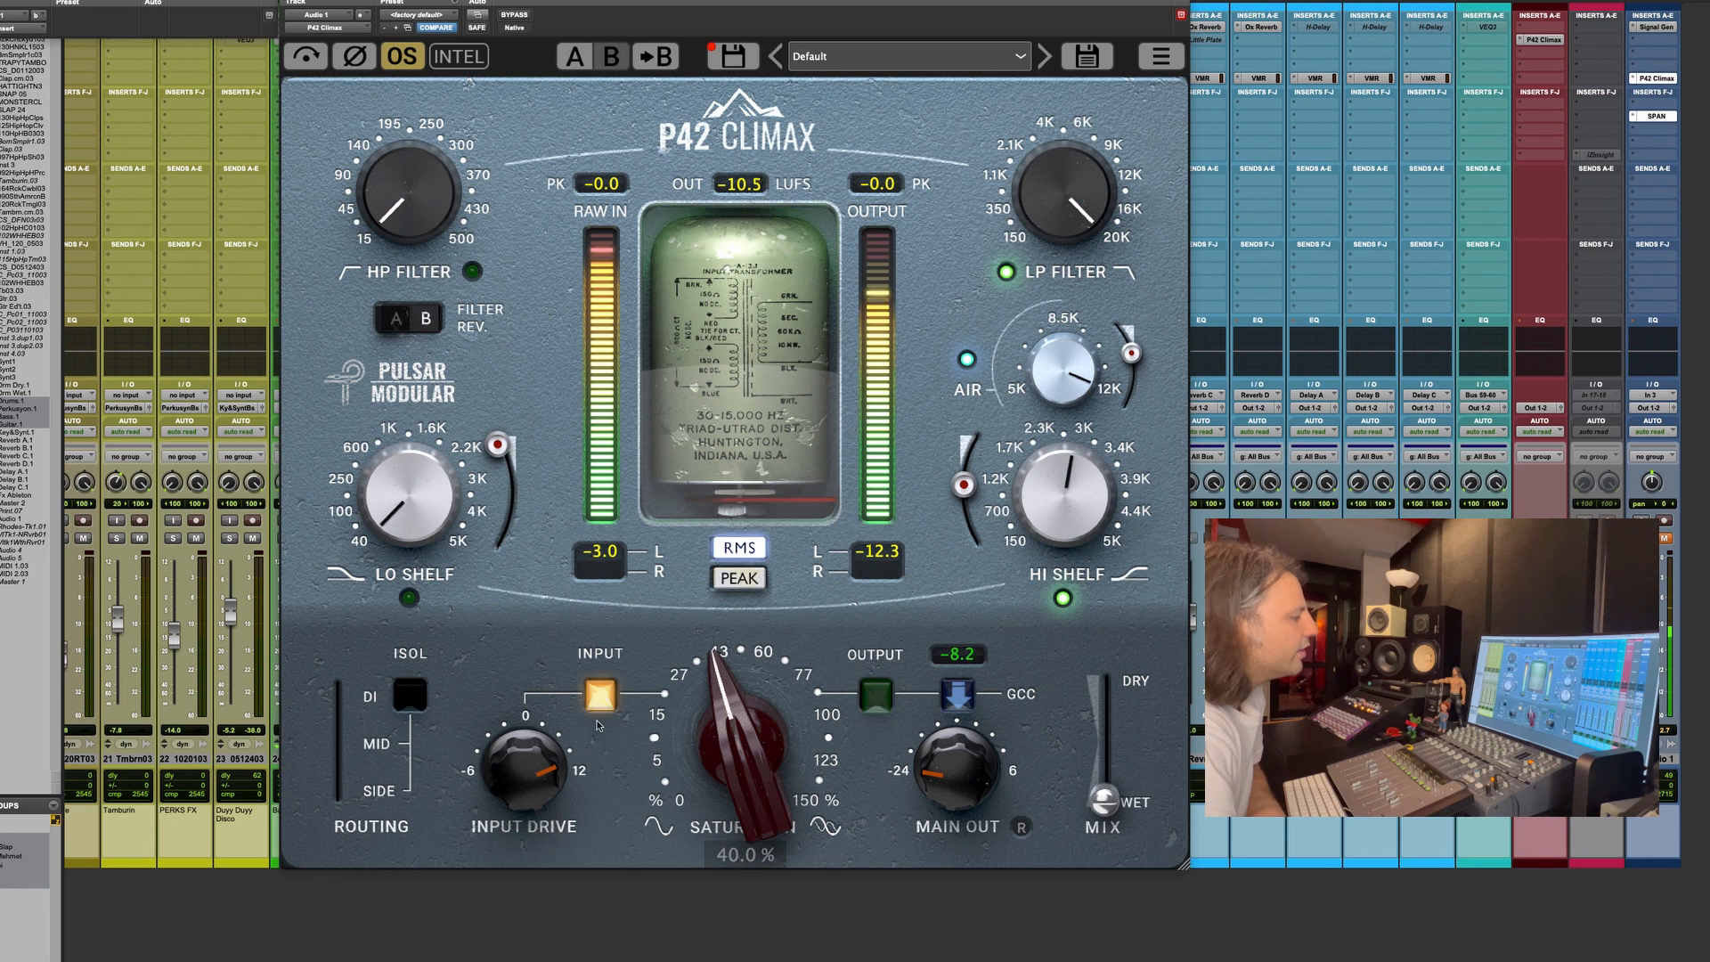
{"action": "left_click", "coordinate": [877, 693]}
{"action": "mouse_move", "coordinate": [739, 729]}
{"action": "left_mouse_down"}
{"action": "mouse_move", "coordinate": [739, 747]}
{"action": "mouse_move", "coordinate": [739, 701]}
{"action": "left_mouse_up"}
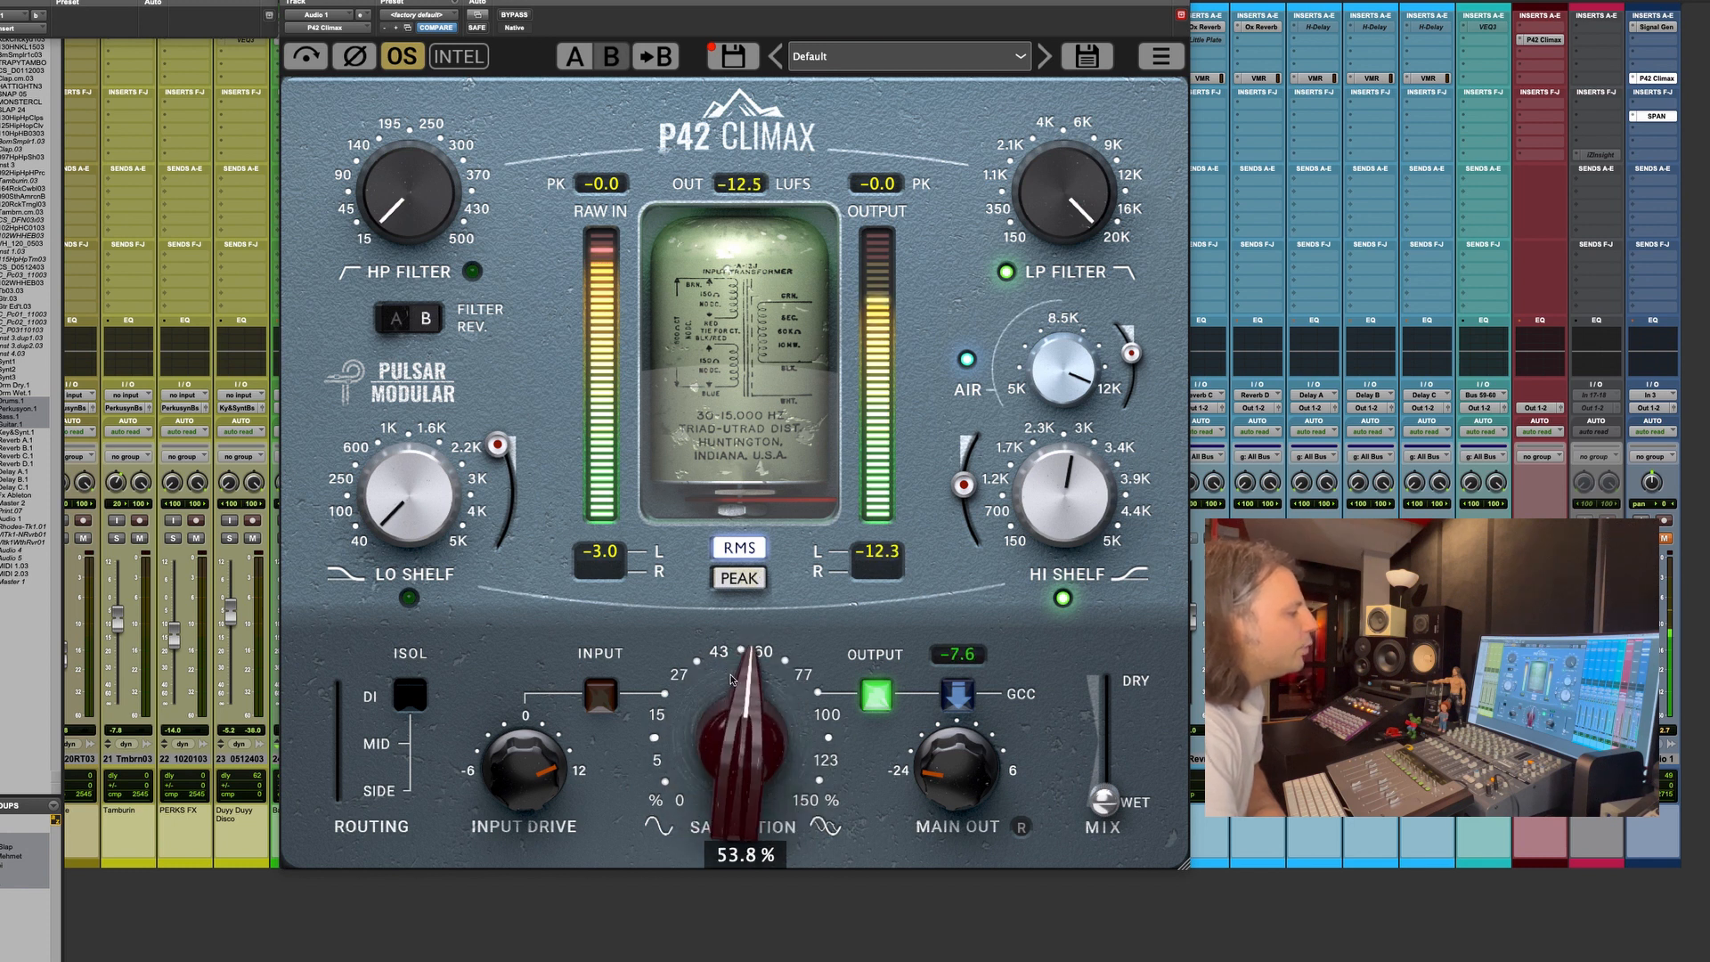
{"action": "left_click", "coordinate": [962, 691]}
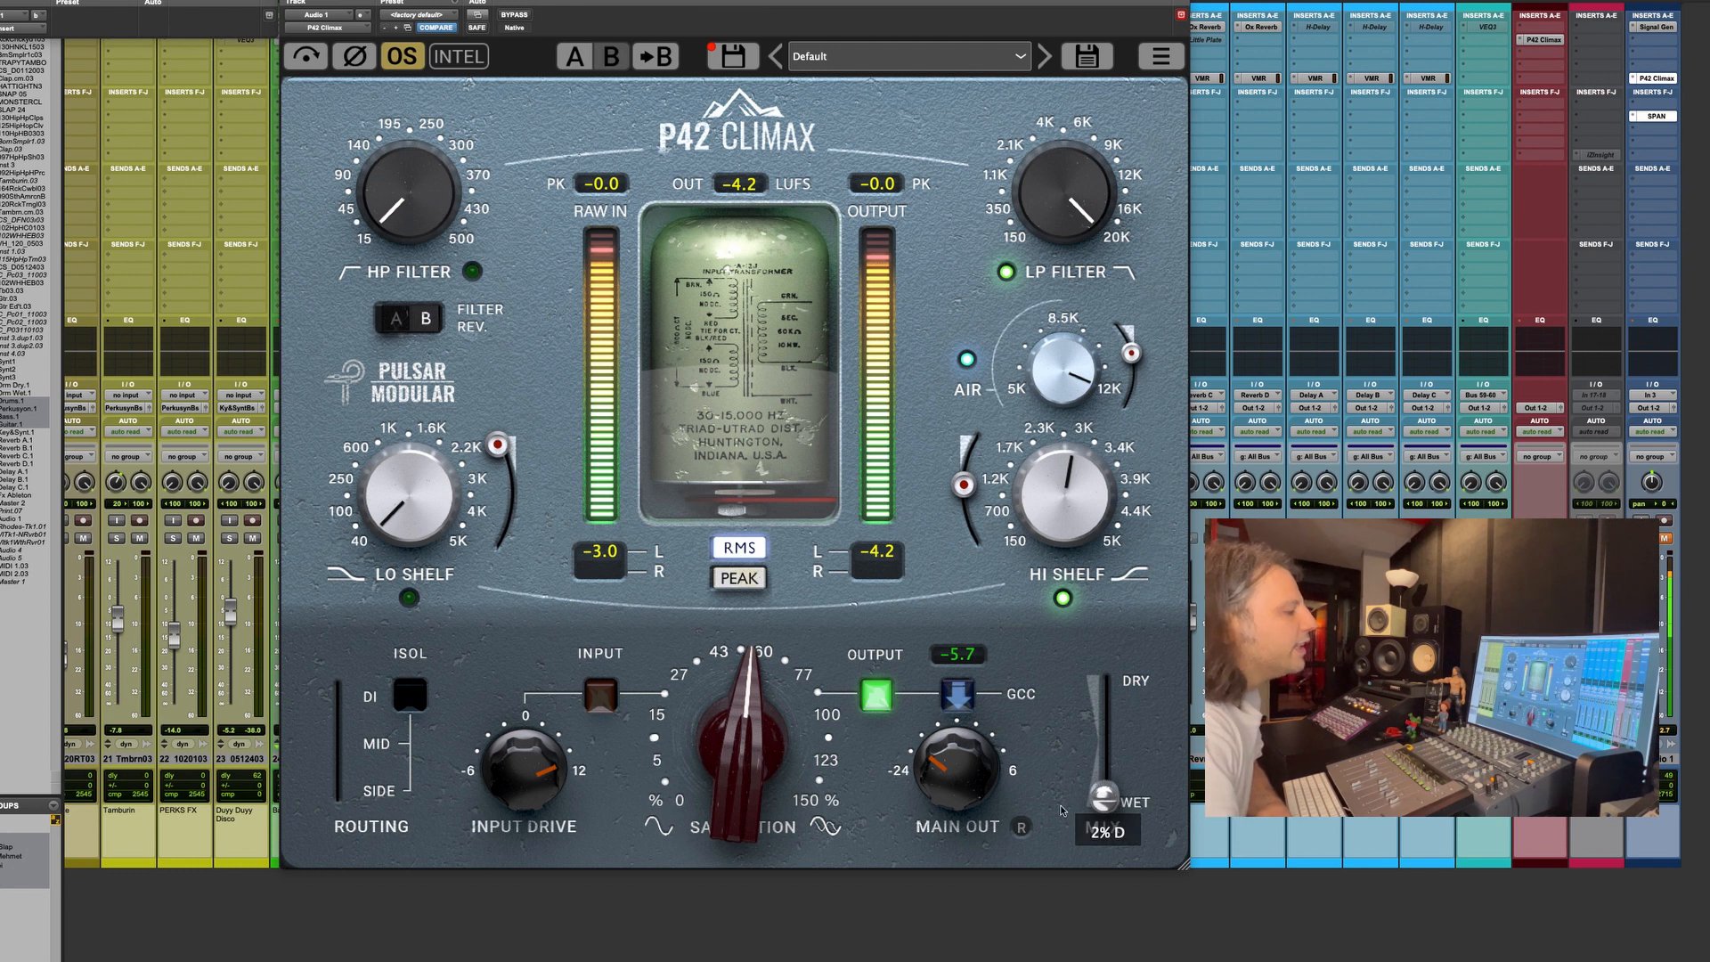
Set the mix fully wet and switch between the Vintage and Intel modes, ending on Intel.
{"action": "mouse_move", "coordinate": [1105, 801]}
{"action": "left_mouse_down"}
{"action": "mouse_move", "coordinate": [1106, 684]}
{"action": "mouse_move", "coordinate": [1108, 803]}
{"action": "left_mouse_up"}
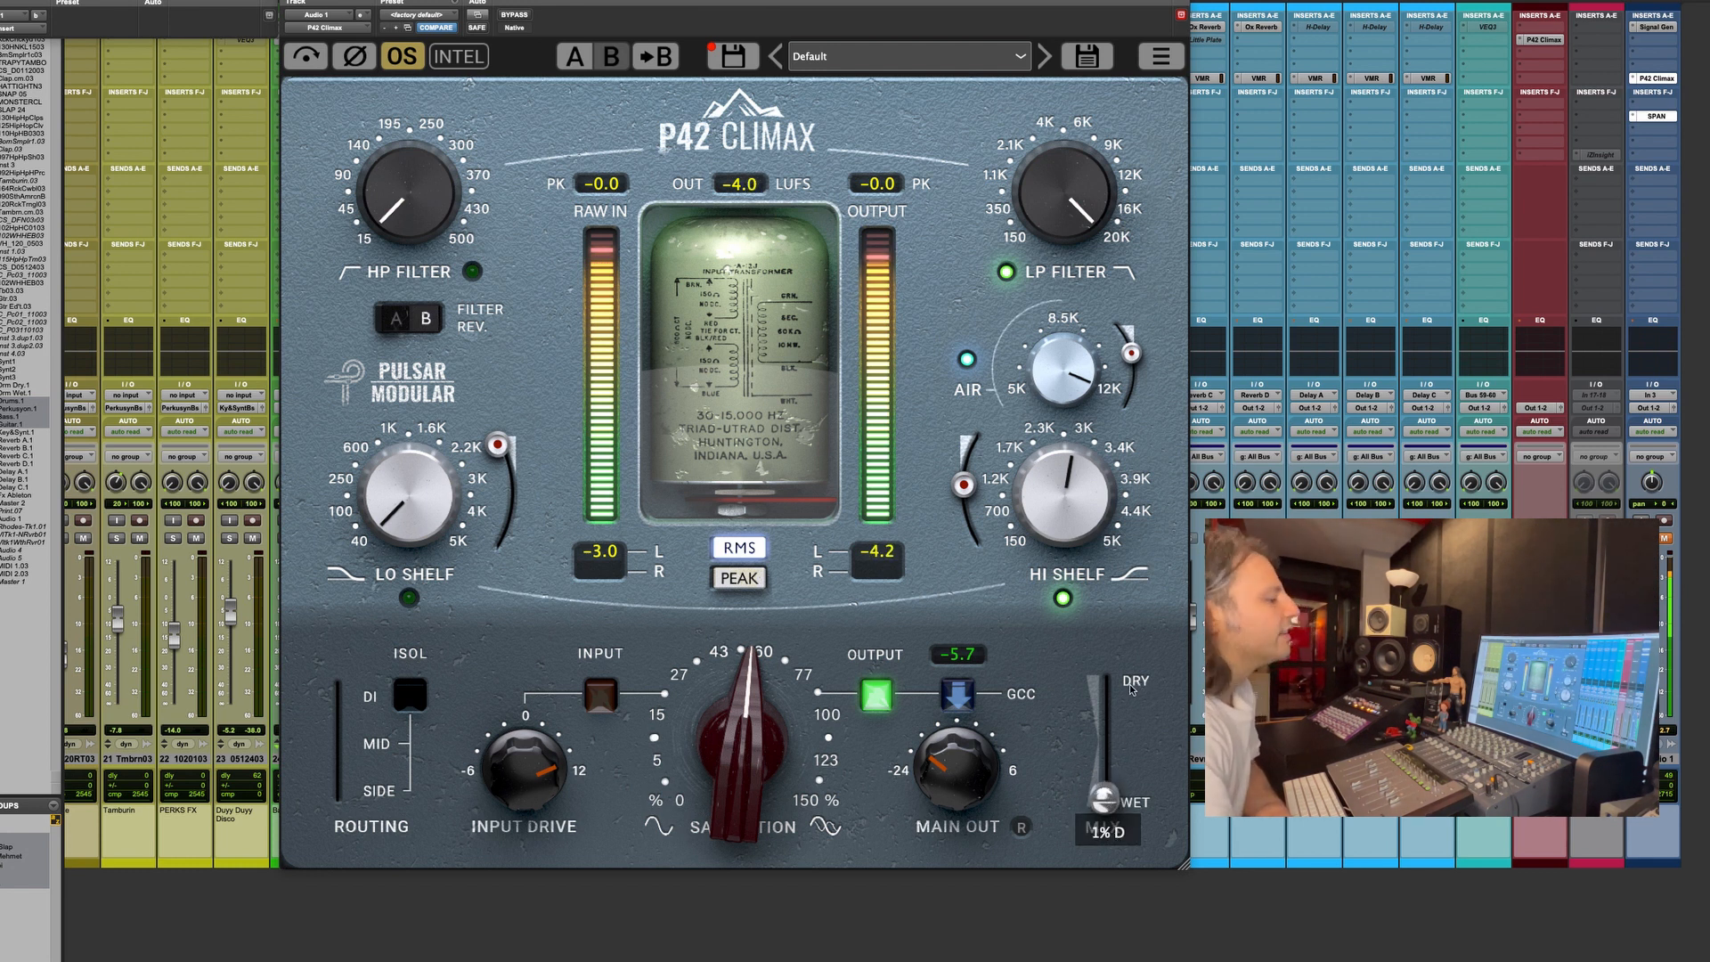
{"action": "mouse_move", "coordinate": [1105, 800]}
{"action": "left_mouse_down"}
{"action": "mouse_move", "coordinate": [1106, 702]}
{"action": "mouse_move", "coordinate": [1108, 803]}
{"action": "left_mouse_up"}
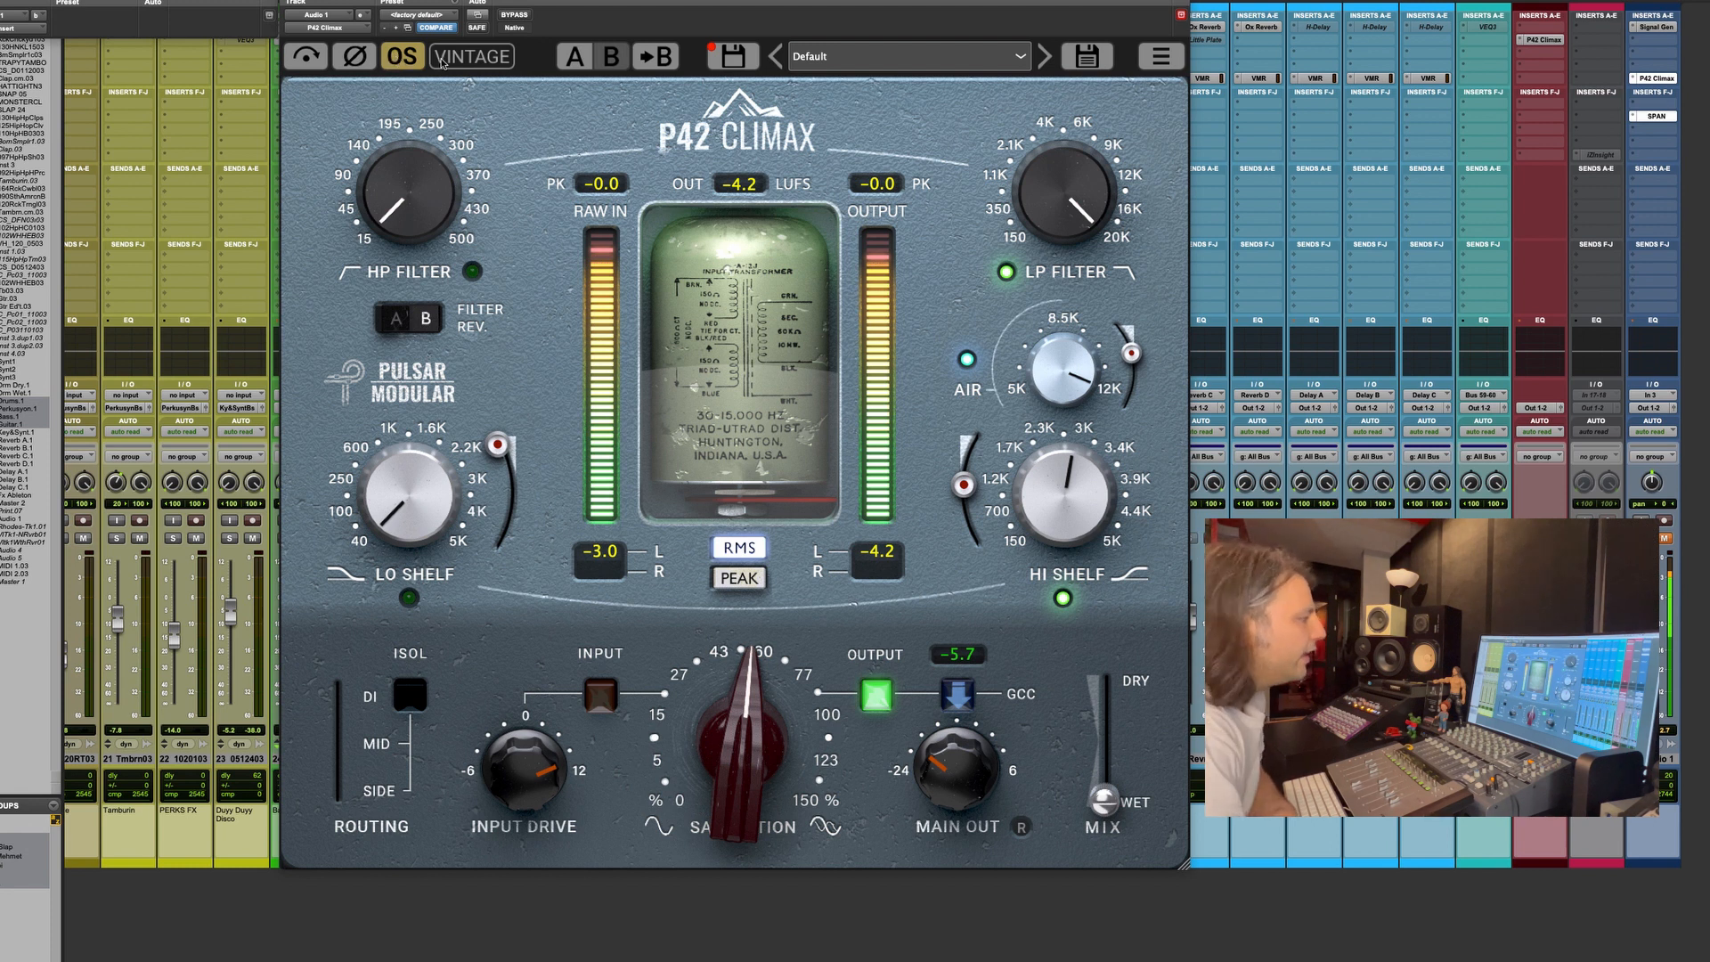
{"action": "left_click", "coordinate": [501, 67]}
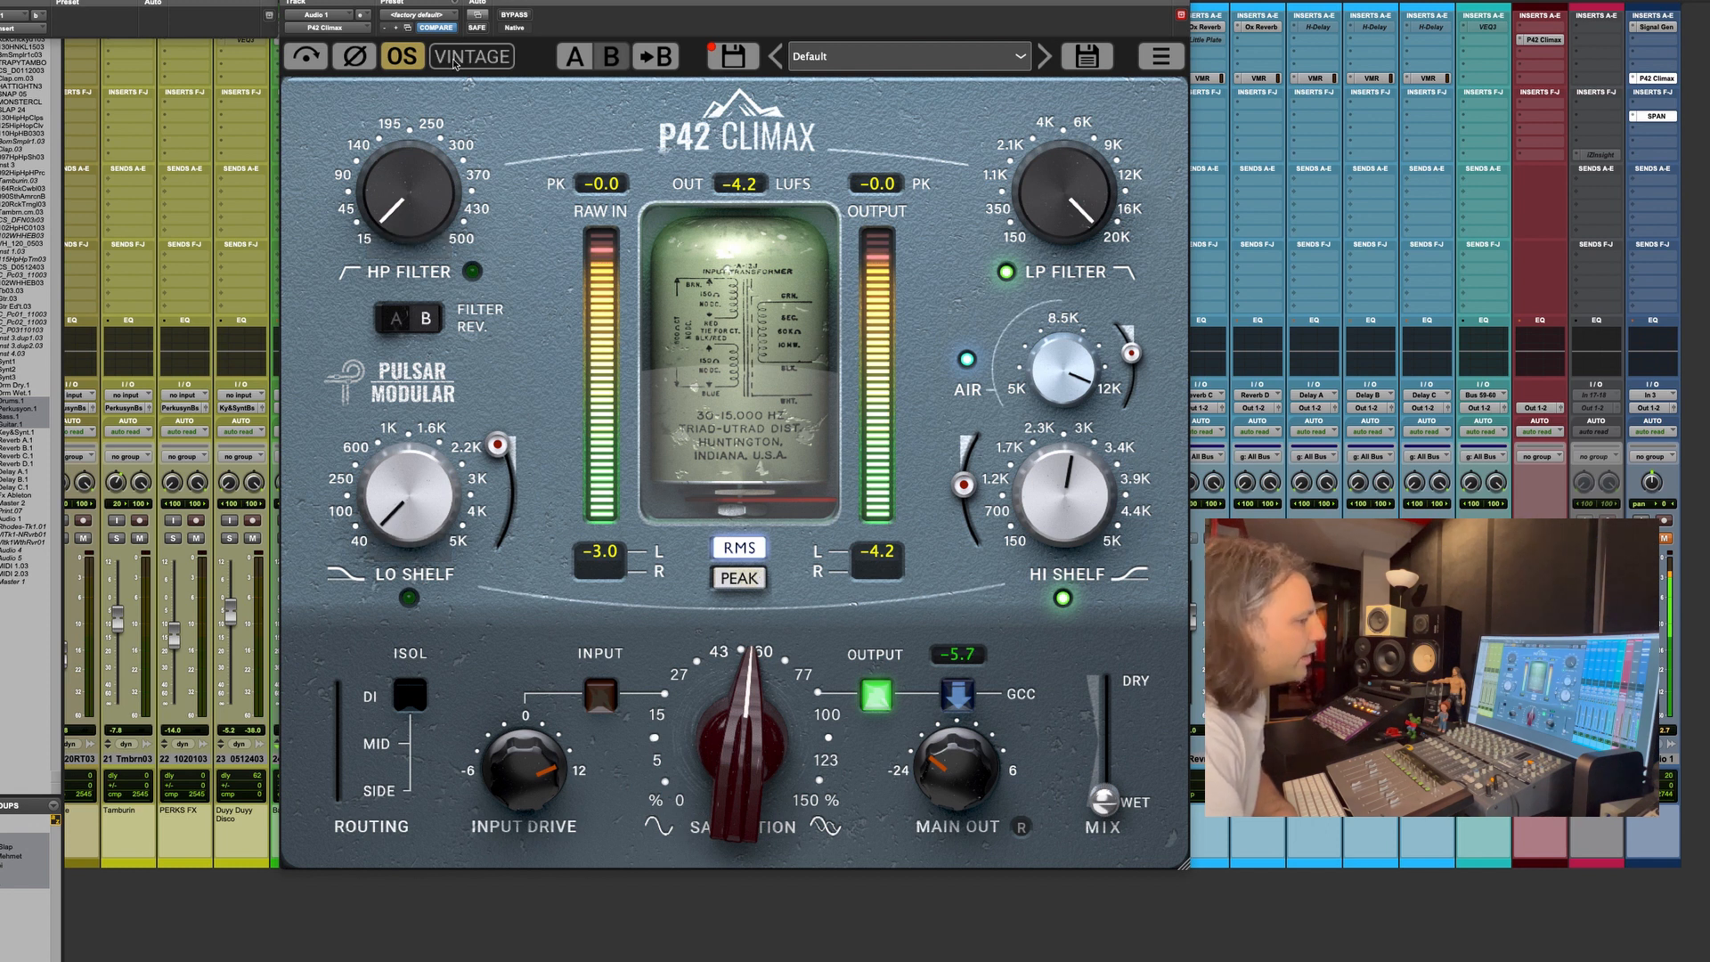
{"action": "left_click", "coordinate": [454, 63]}
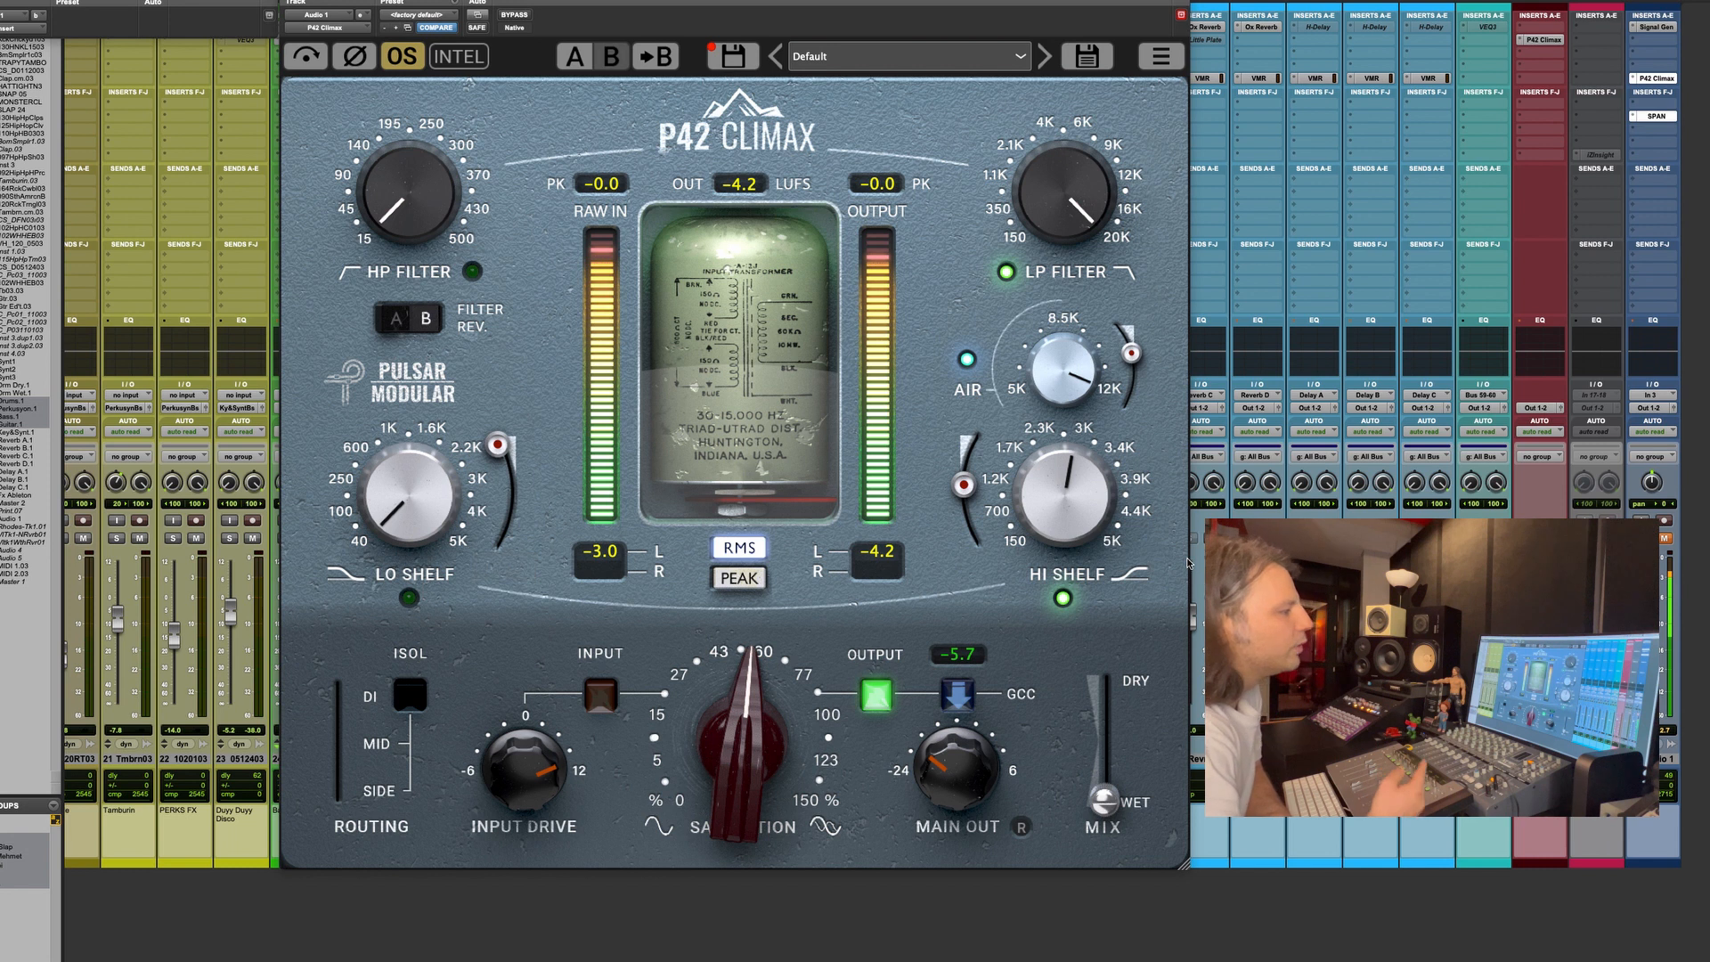
Raise the hi shelf frequency to between 3.4 and 3.9 kHz, and arrange the SPAN analyzer window beside P42 Climax.
{"action": "left_click_drag", "start_coordinate": [1115, 509], "coordinate": [1114, 496]}
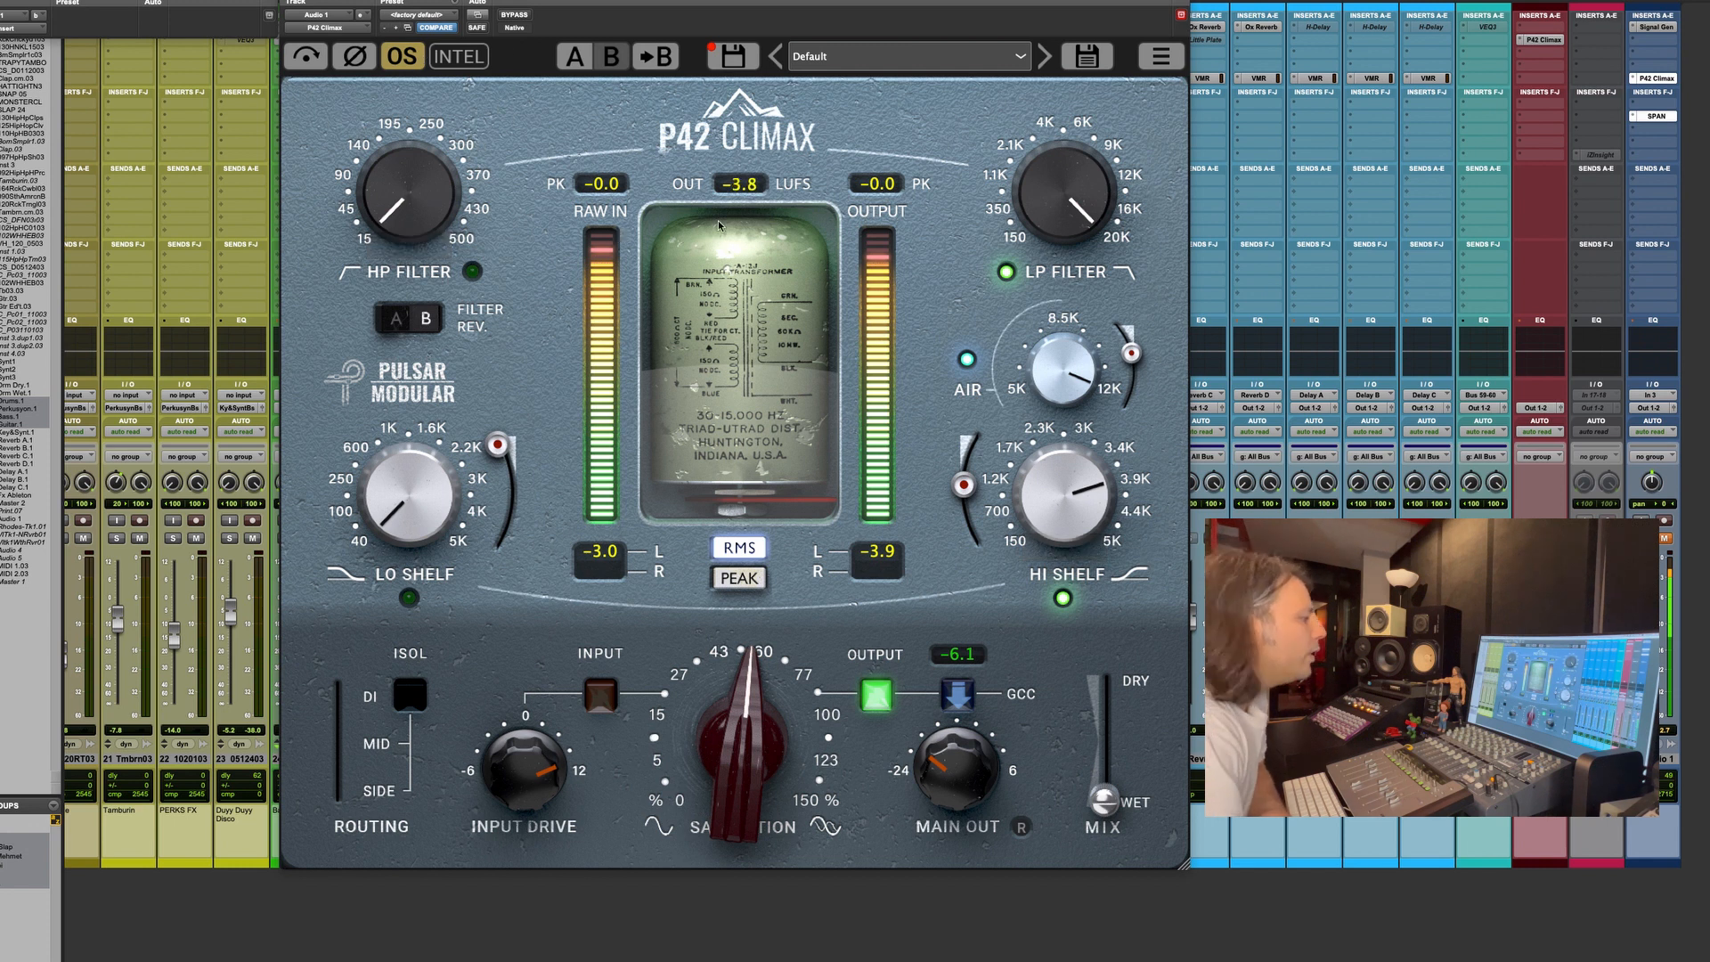
{"action": "left_click_drag", "start_coordinate": [736, 2], "coordinate": [766, 1]}
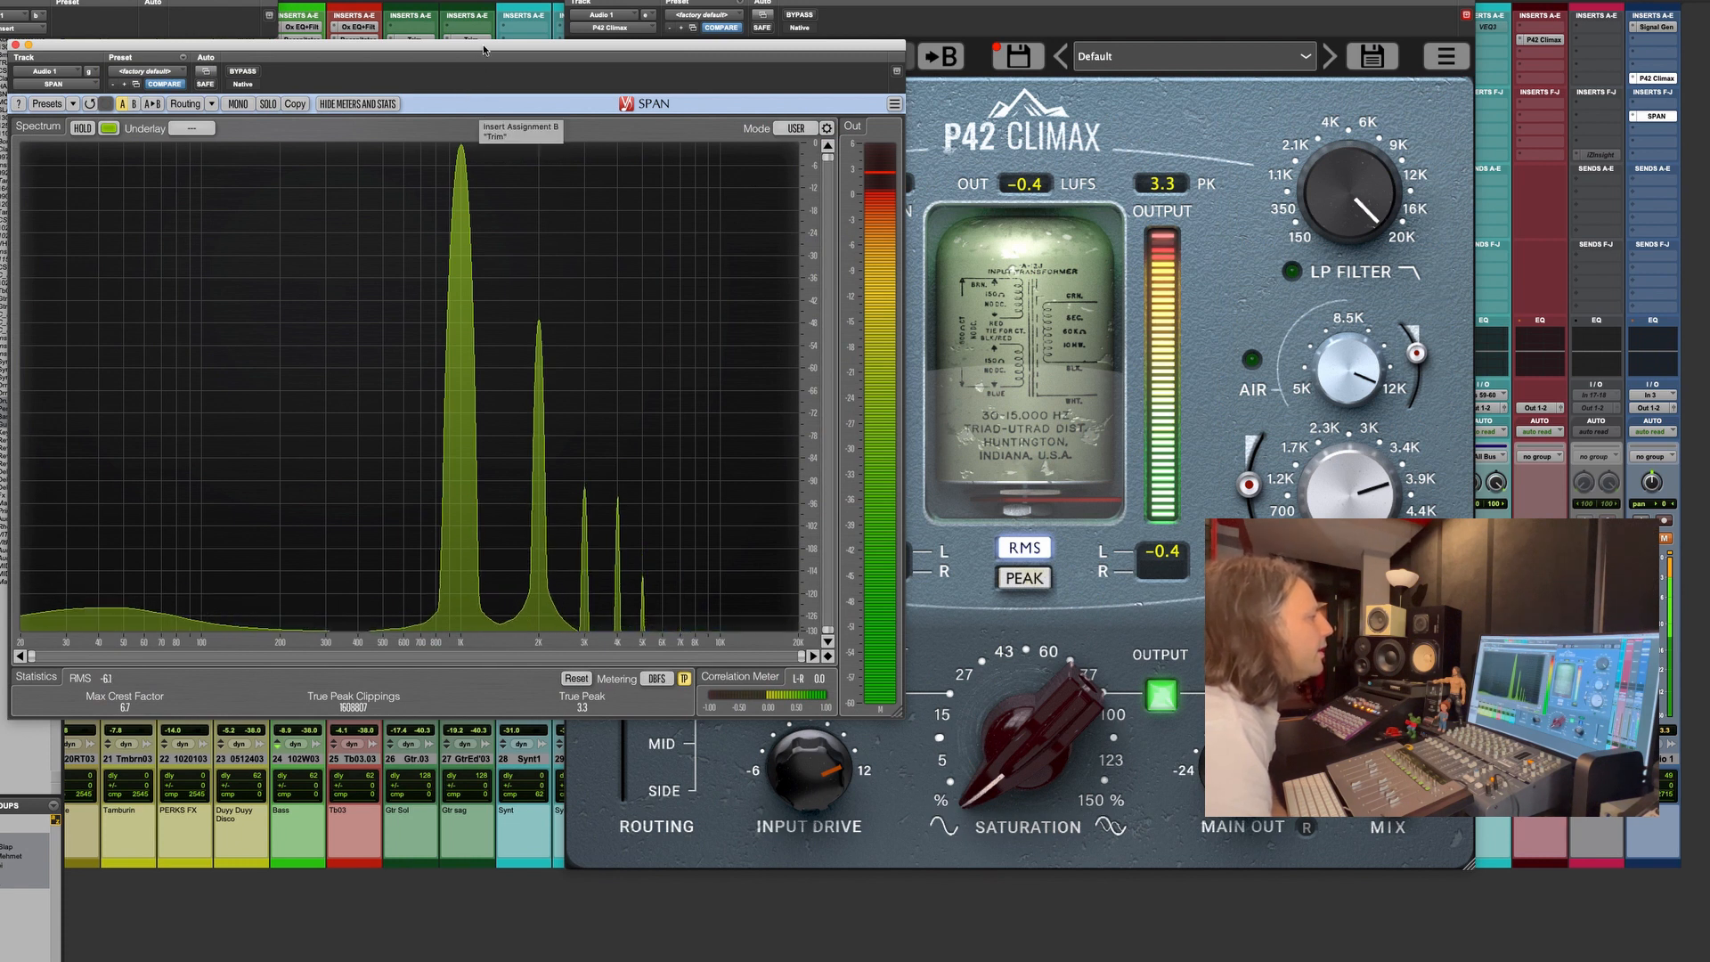
{"action": "left_click_drag", "start_coordinate": [482, 44], "coordinate": [485, 46]}
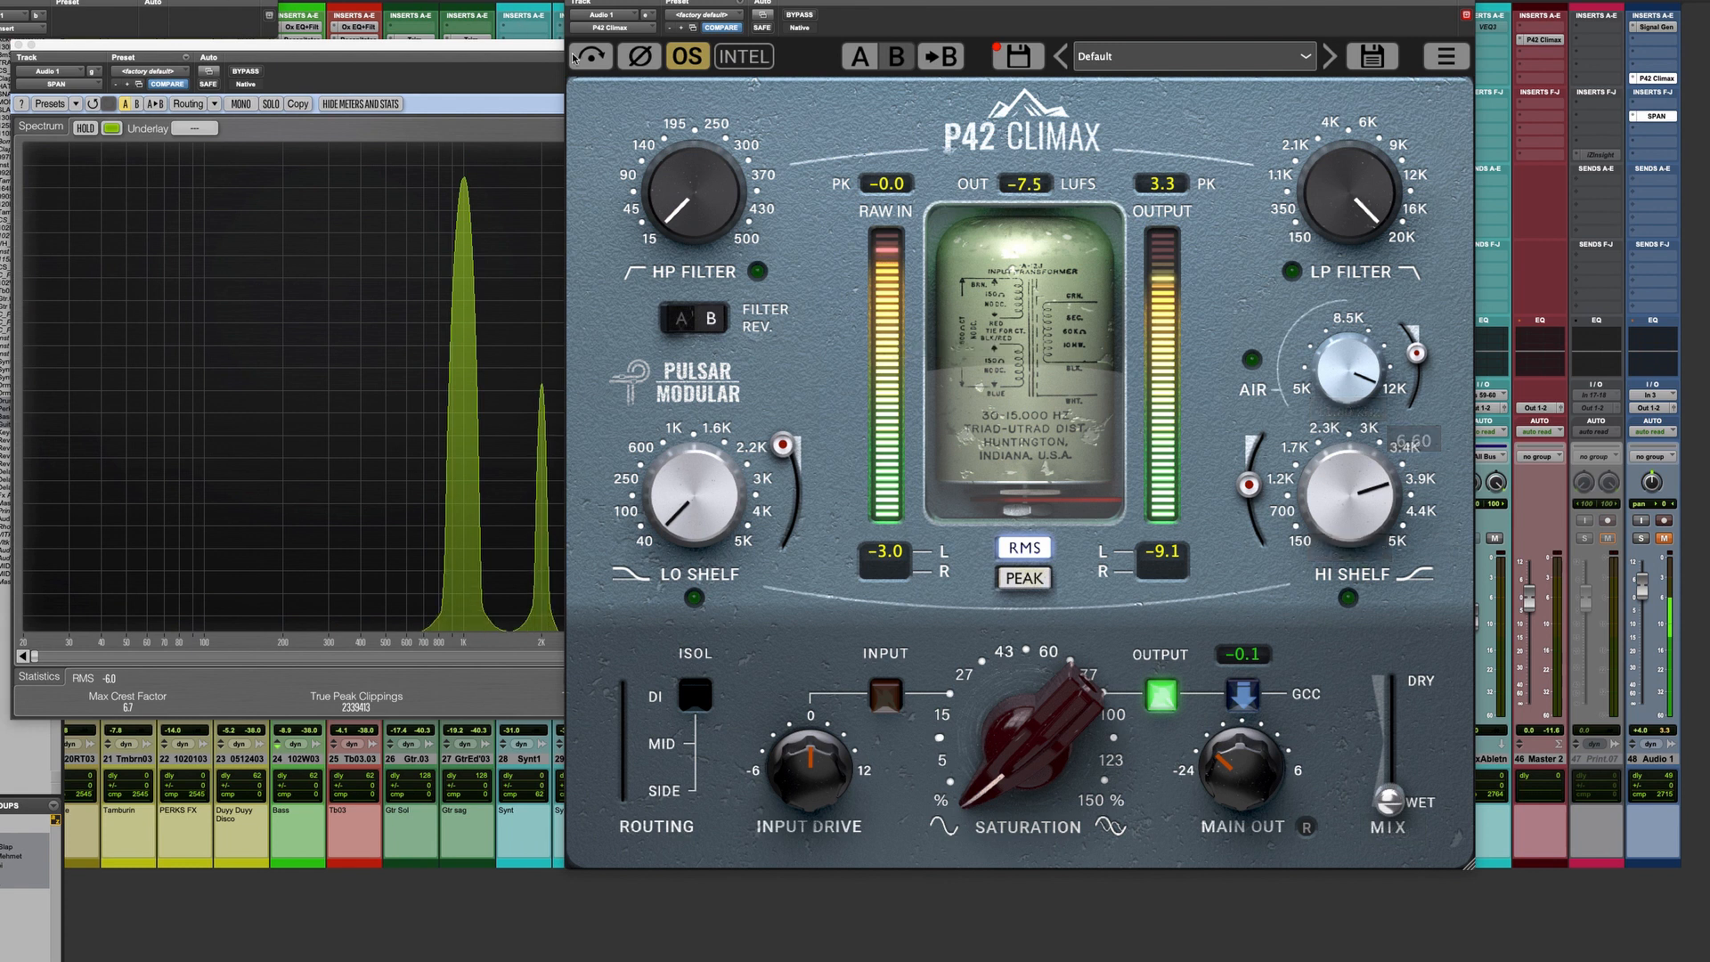
{"action": "left_click_drag", "start_coordinate": [204, 57], "coordinate": [409, 57]}
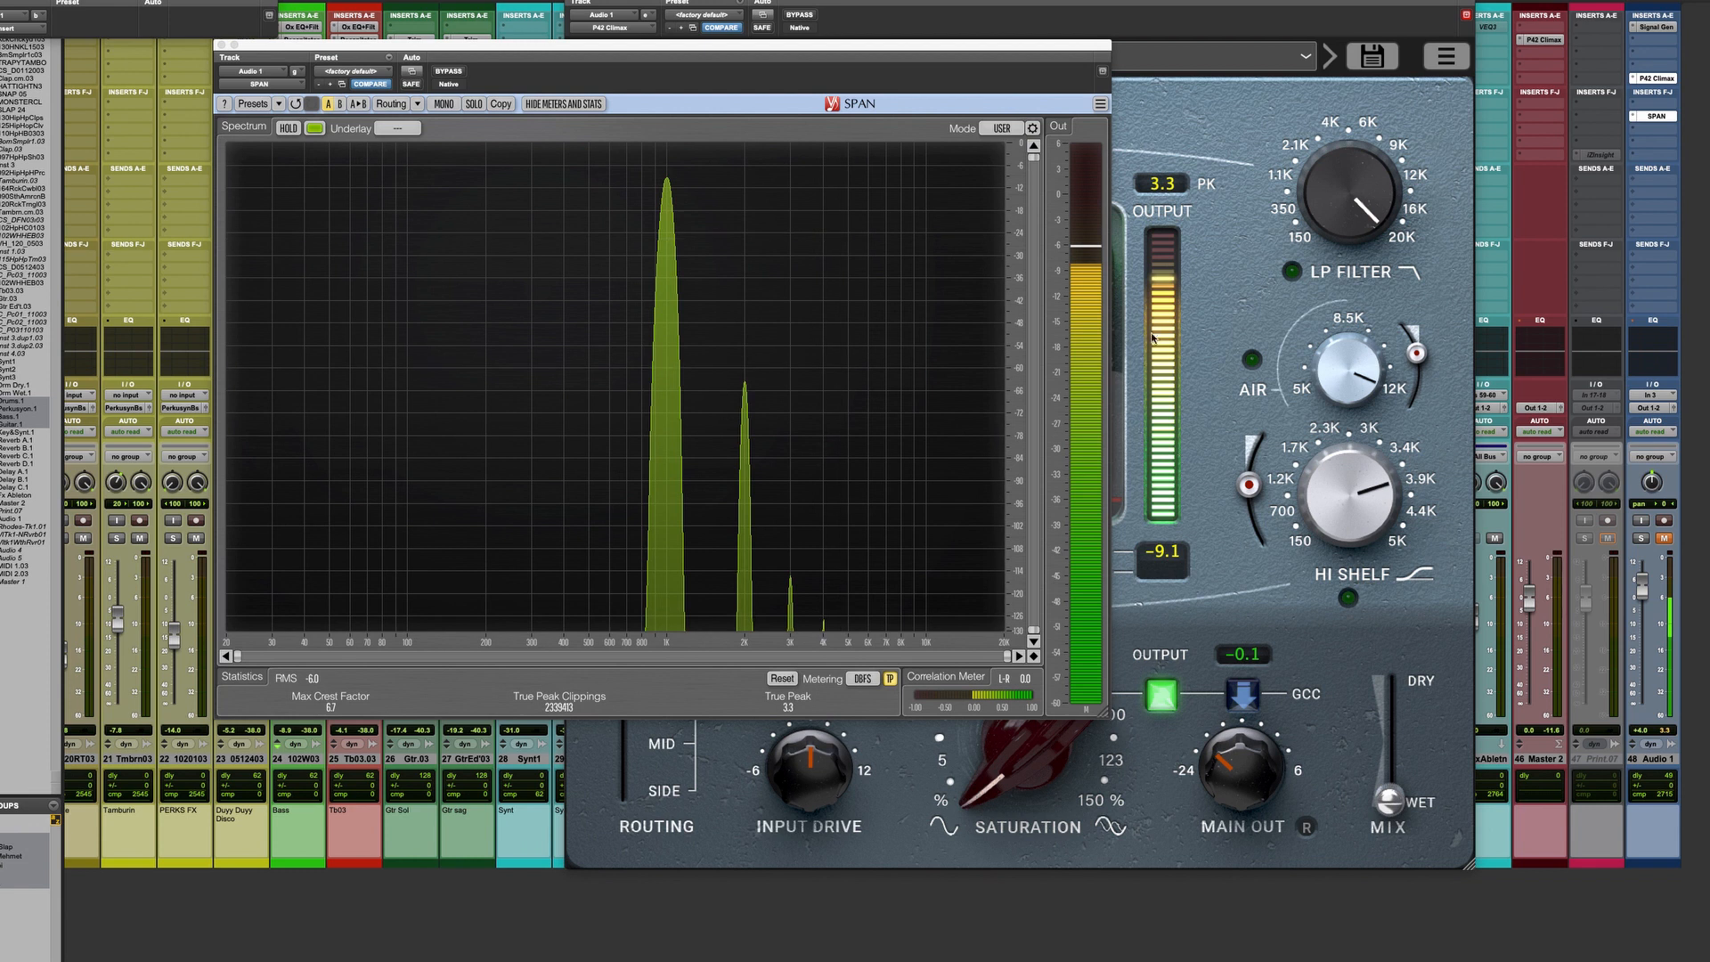
{"action": "left_click_drag", "start_coordinate": [1075, 54], "coordinate": [828, 16]}
Raise saturation to 150% and compare the harmonics in SPAN with the mix fully dry and fully wet.
{"action": "left_click_drag", "start_coordinate": [1033, 757], "coordinate": [1033, 561]}
{"action": "left_click", "coordinate": [523, 463]}
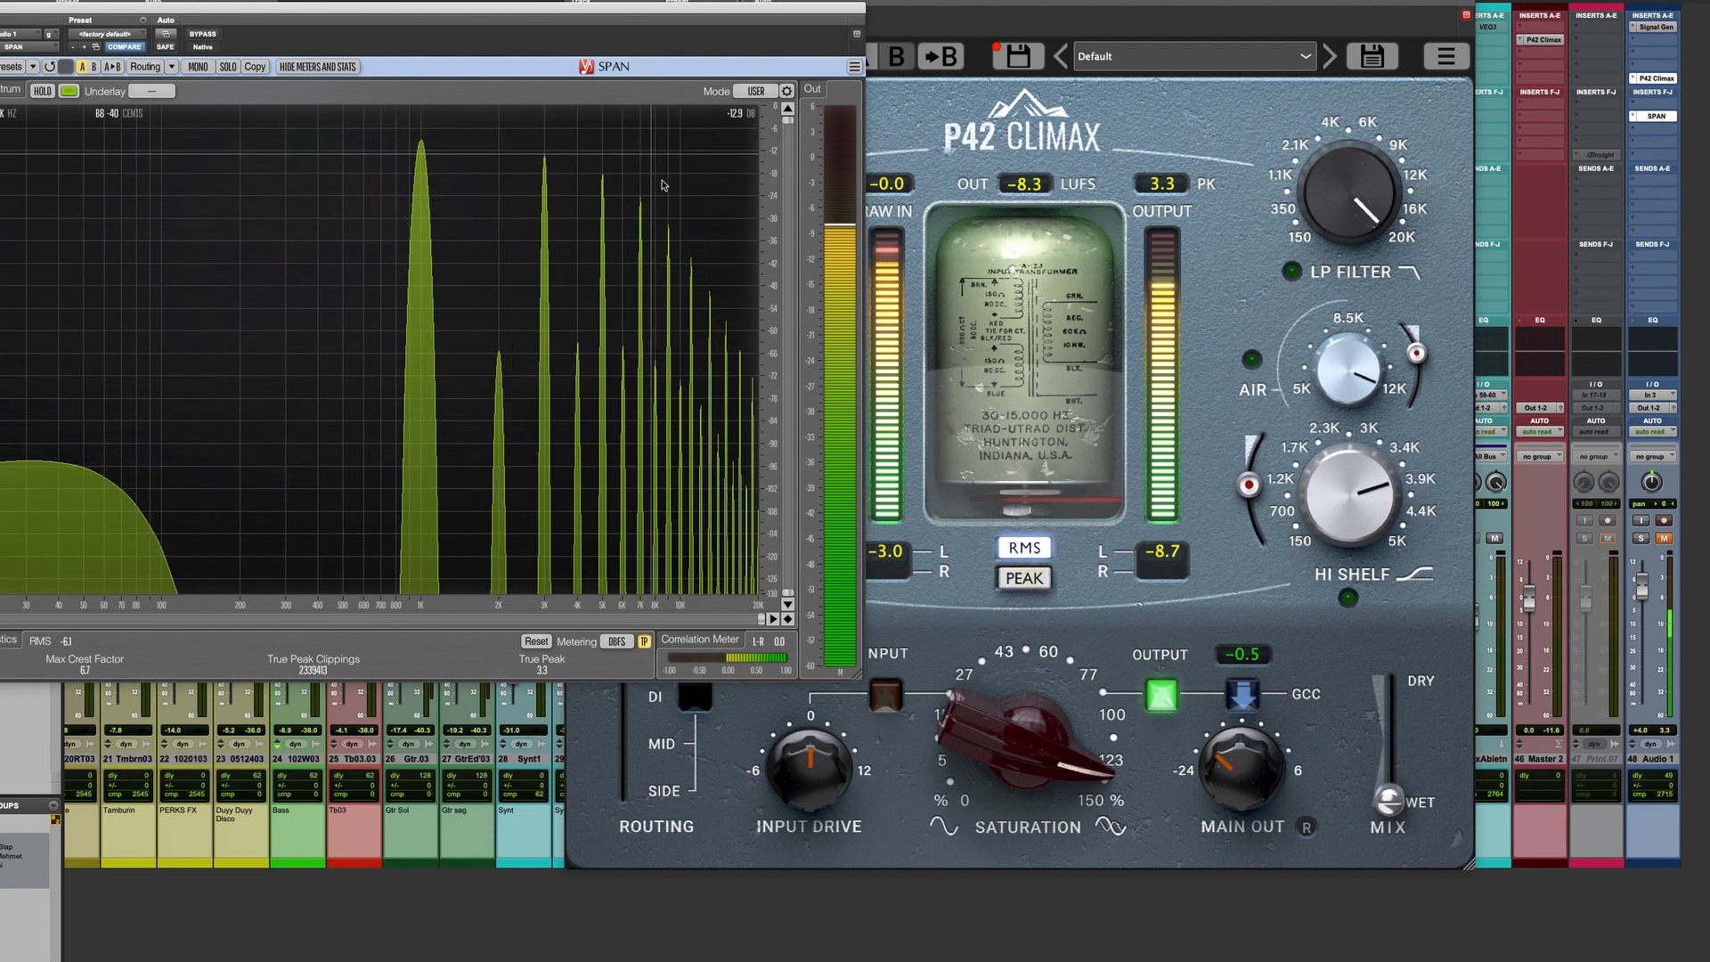
{"action": "left_click_drag", "start_coordinate": [1390, 800], "coordinate": [1389, 679]}
{"action": "left_click", "coordinate": [512, 615]}
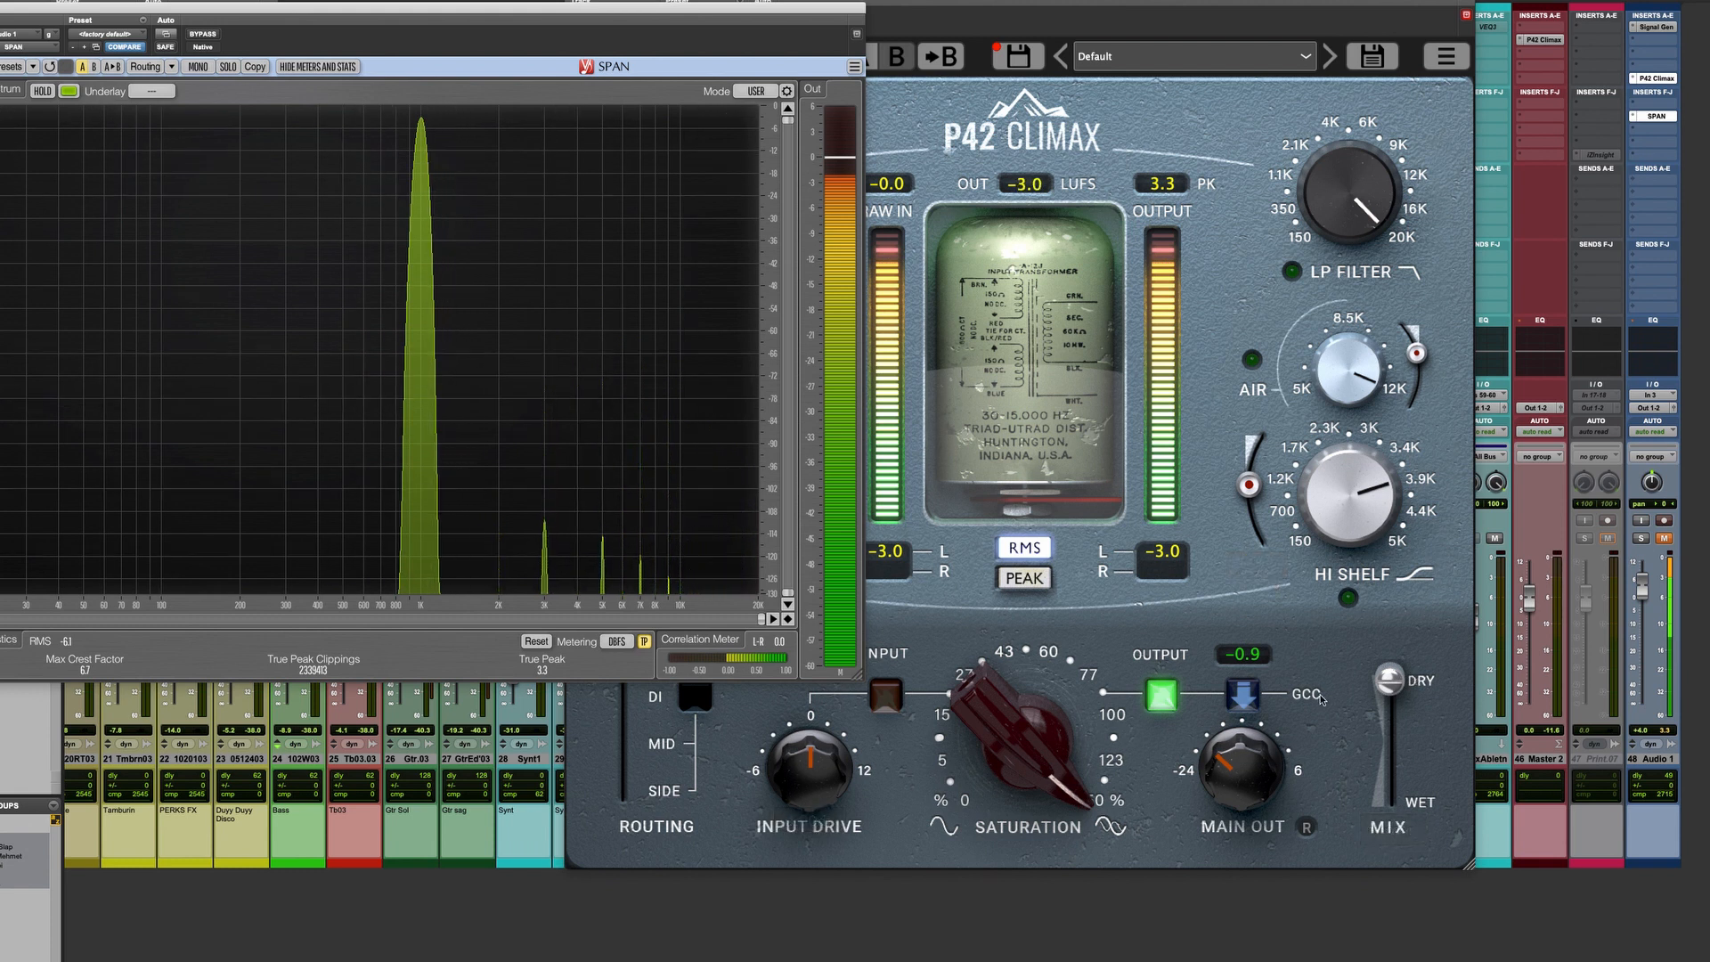
{"action": "left_click_drag", "start_coordinate": [1390, 680], "coordinate": [1390, 799]}
{"action": "left_click", "coordinate": [827, 181]}
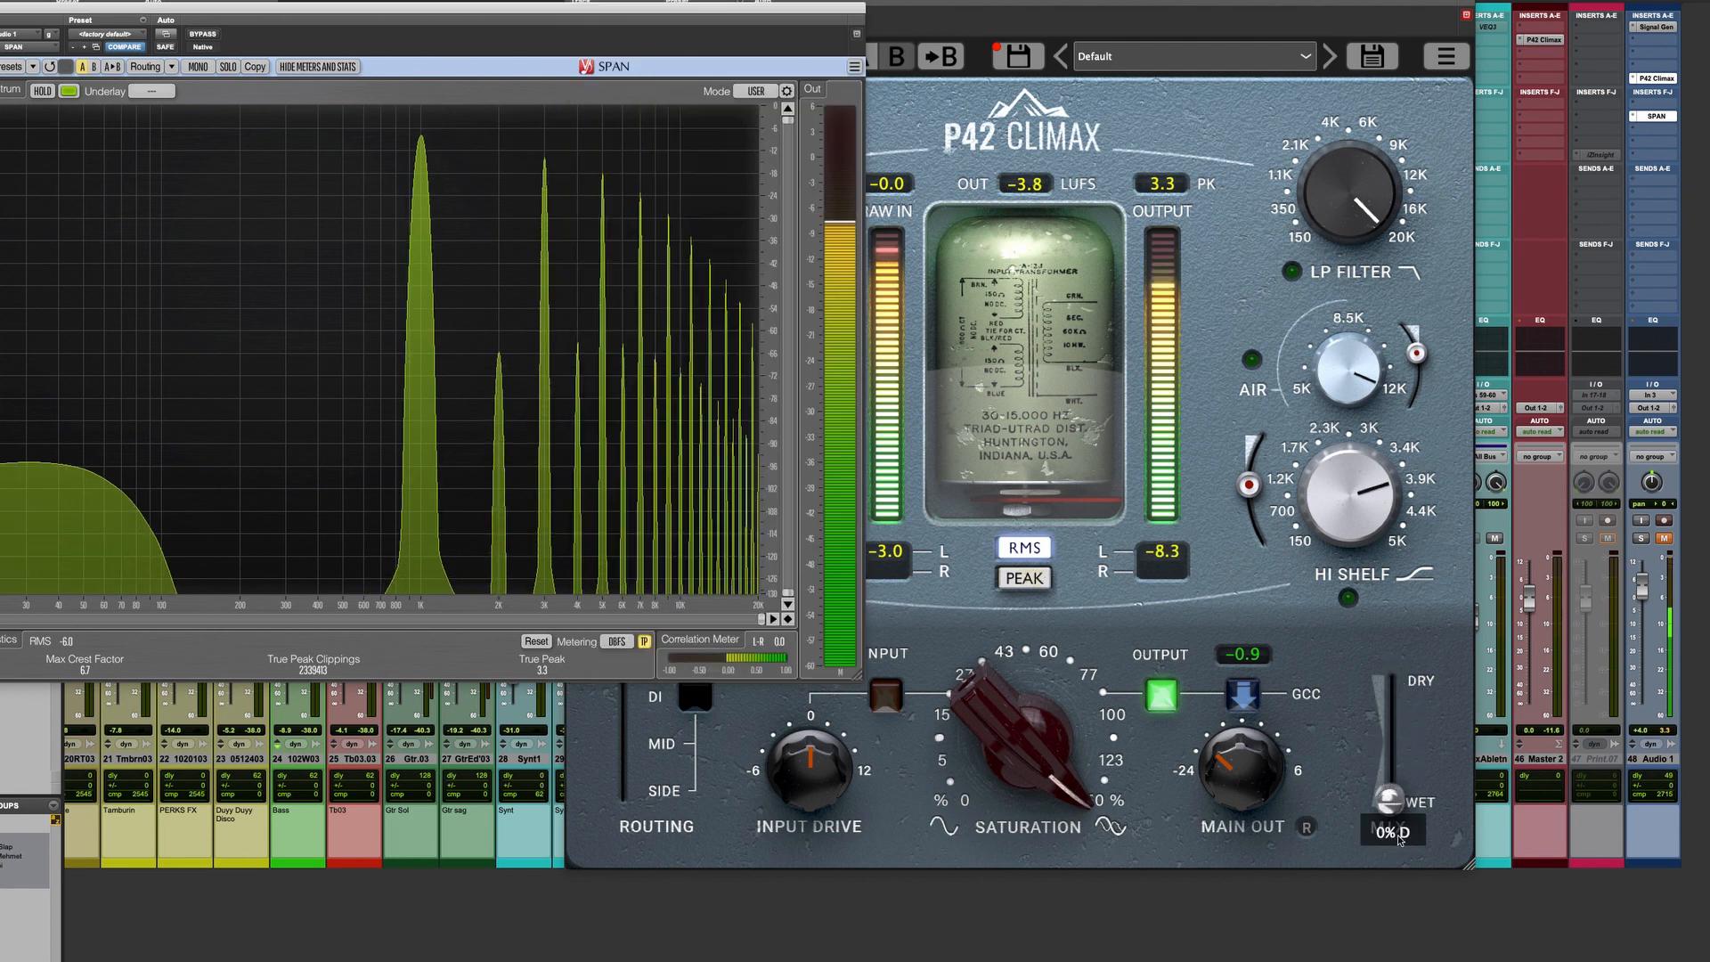
{"action": "left_click", "coordinate": [1026, 752]}
{"action": "left_click", "coordinate": [501, 46]}
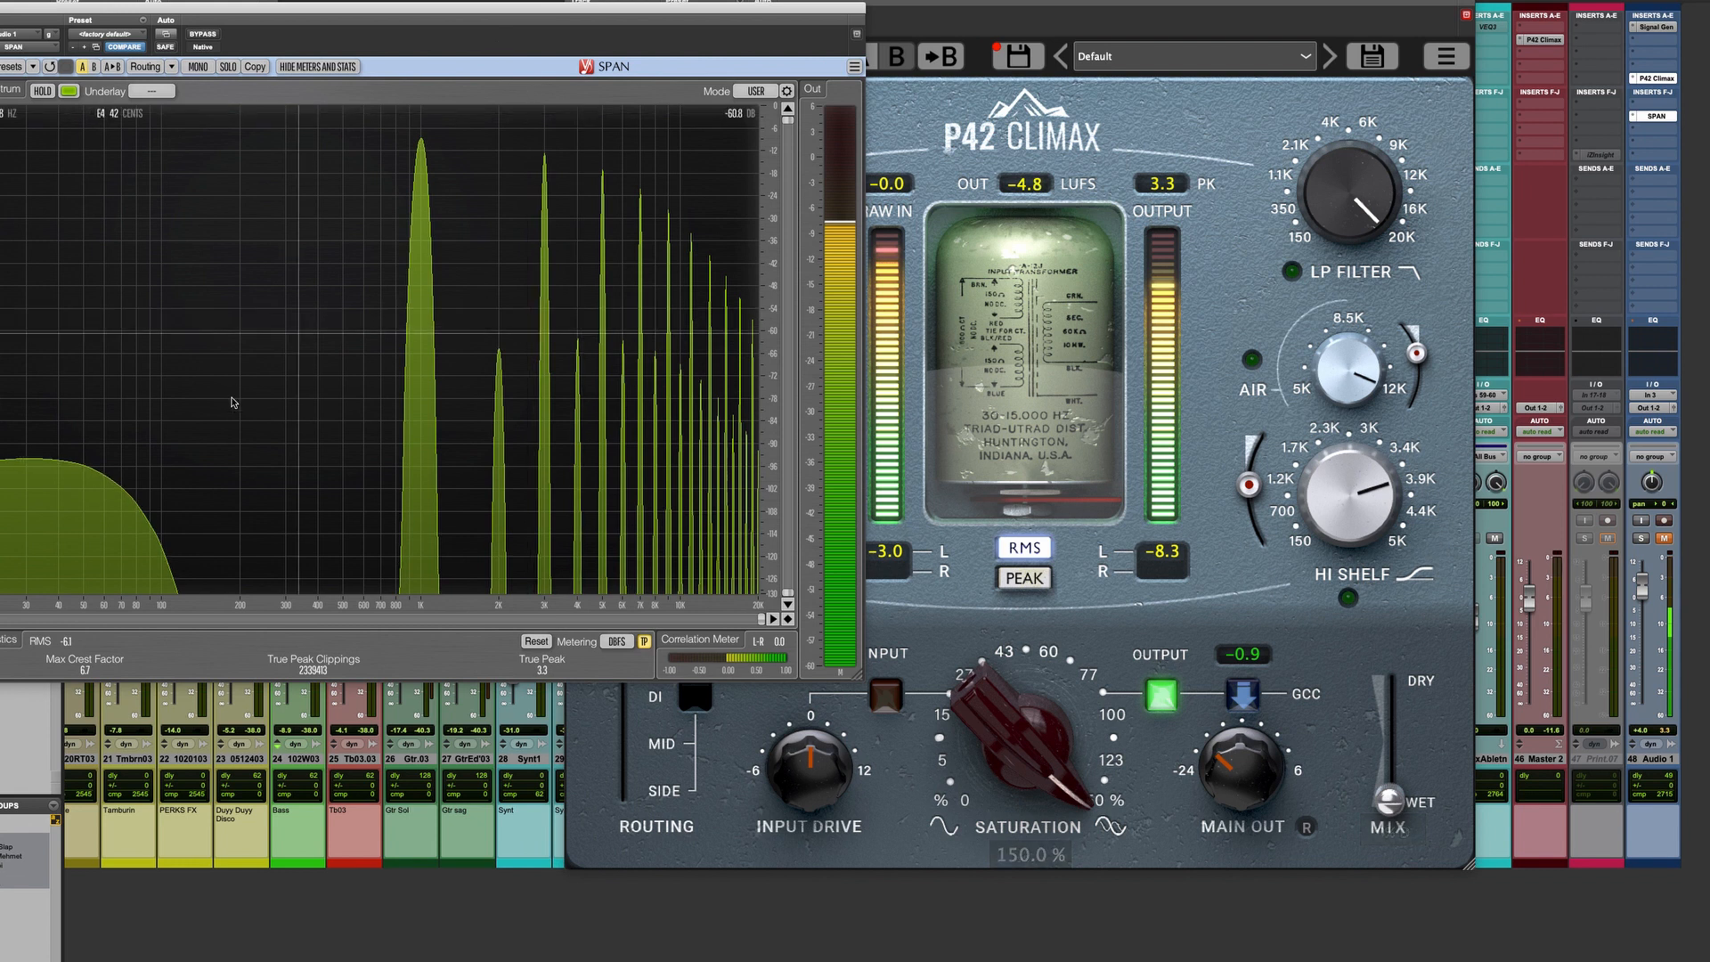
Turn on the Air, lo shelf and hi shelf bands while checking the spectrum in SPAN.
{"action": "left_click", "coordinate": [1347, 378]}
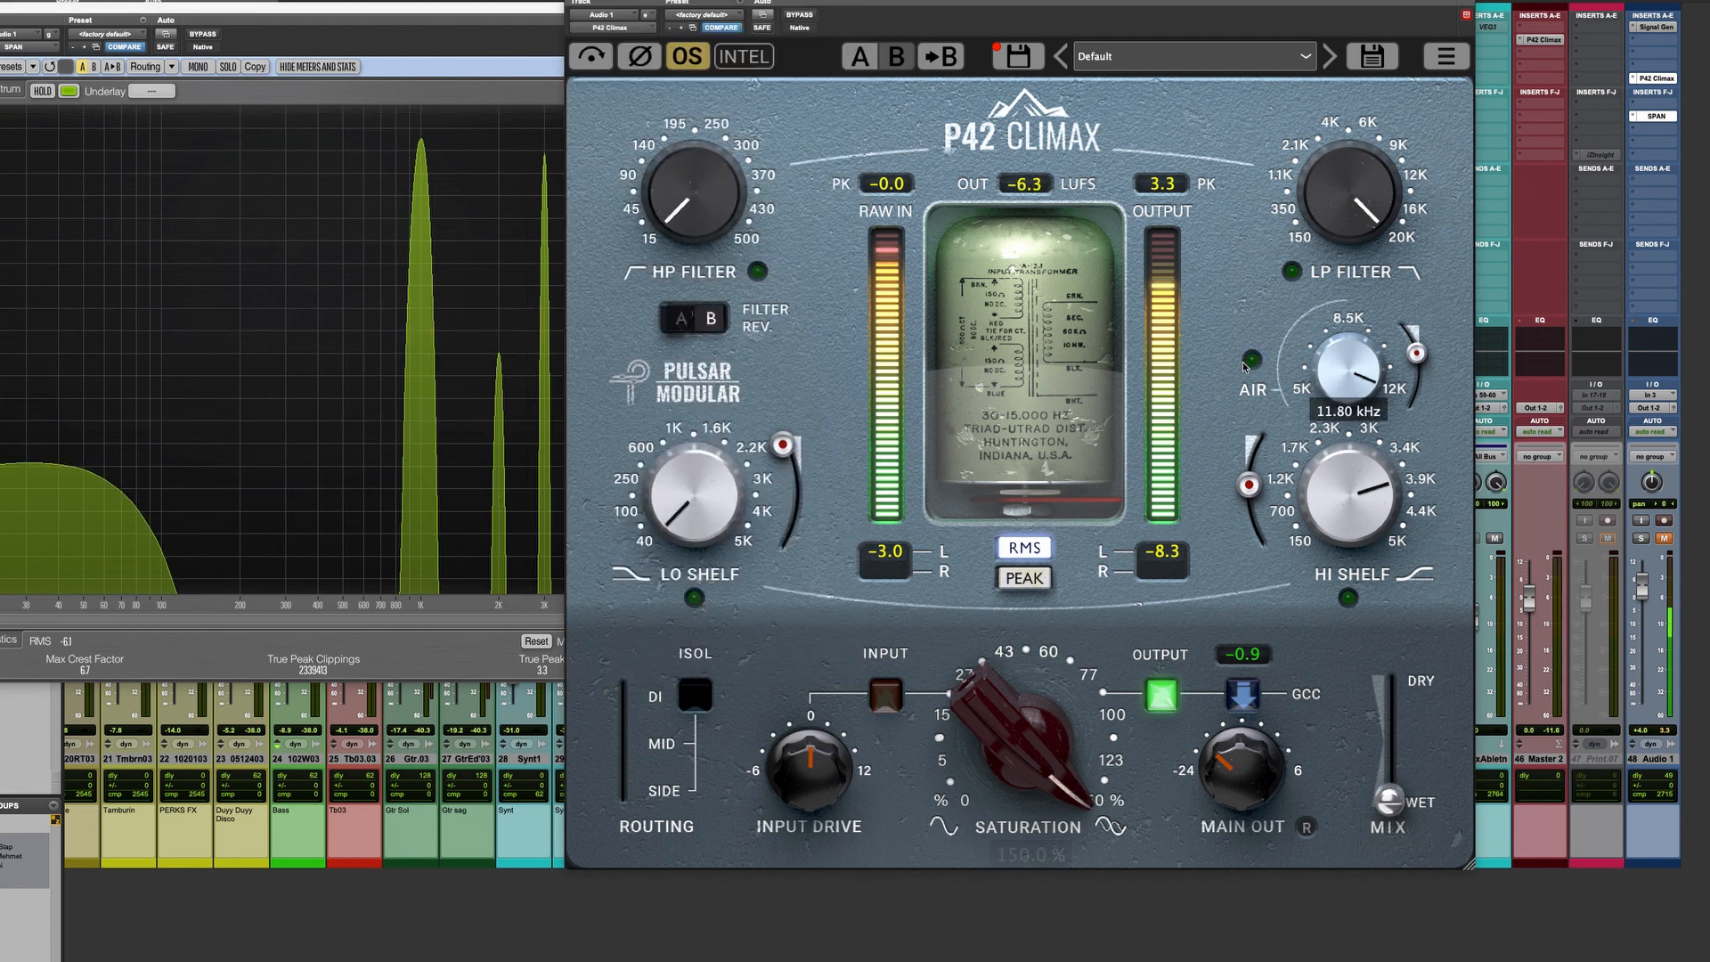
{"action": "left_click", "coordinate": [497, 63]}
{"action": "mouse_move", "coordinate": [1363, 505]}
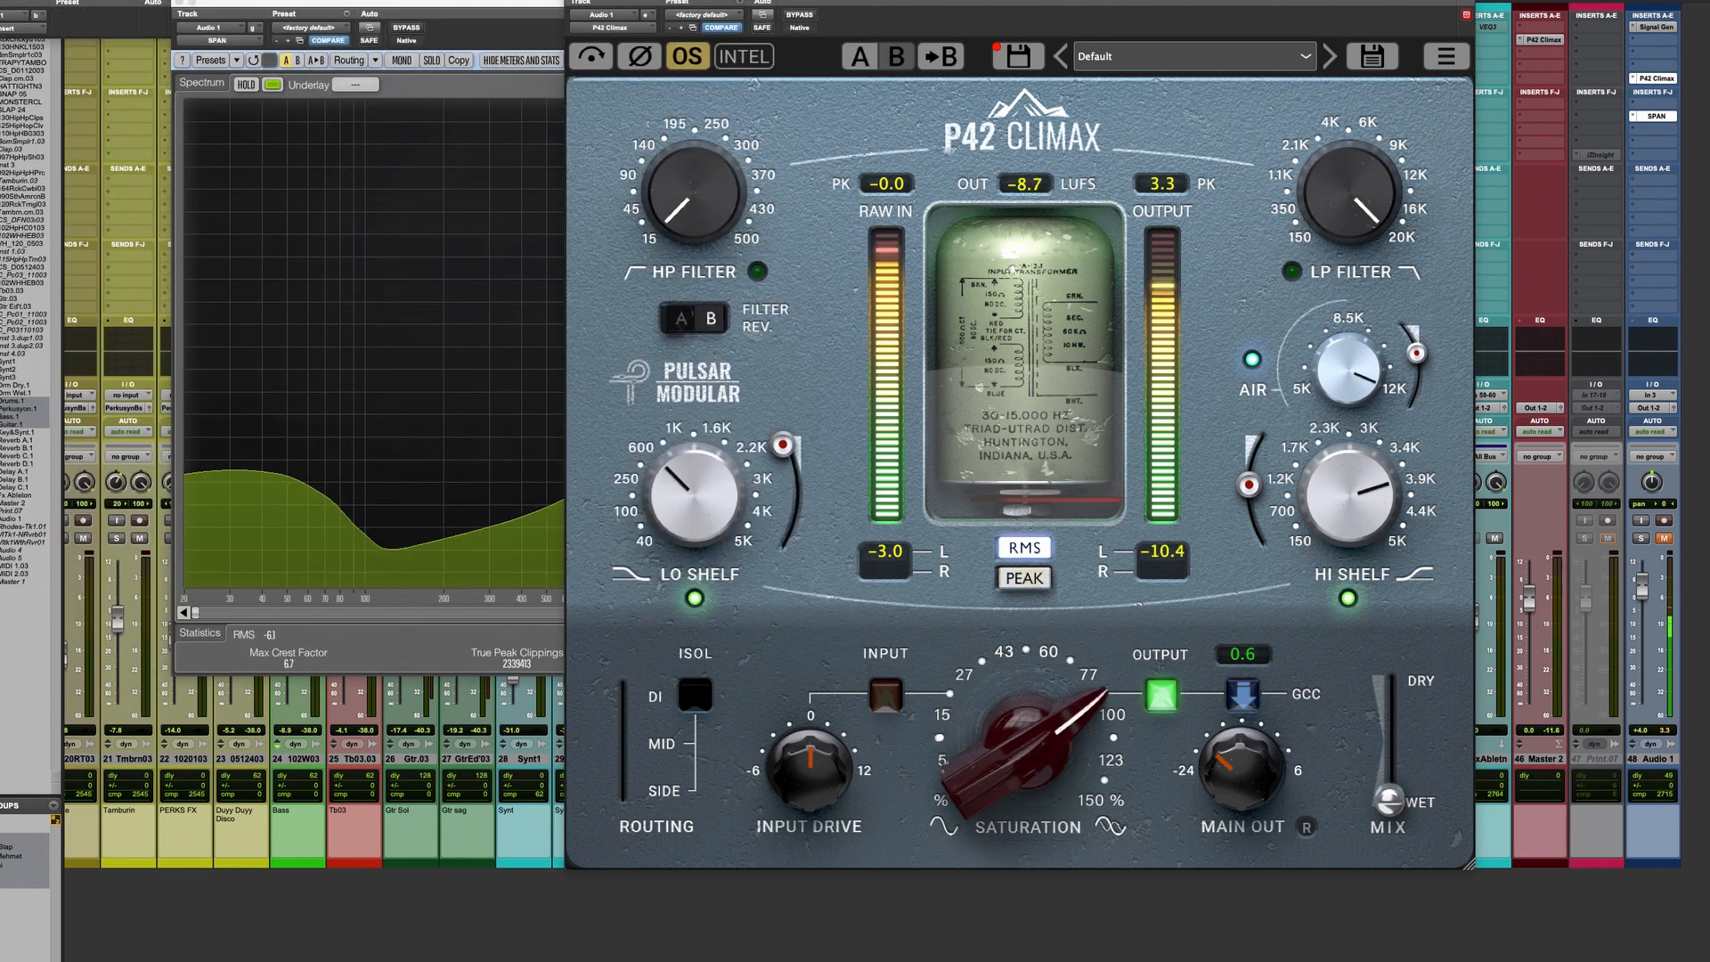
{"action": "mouse_move", "coordinate": [721, 465]}
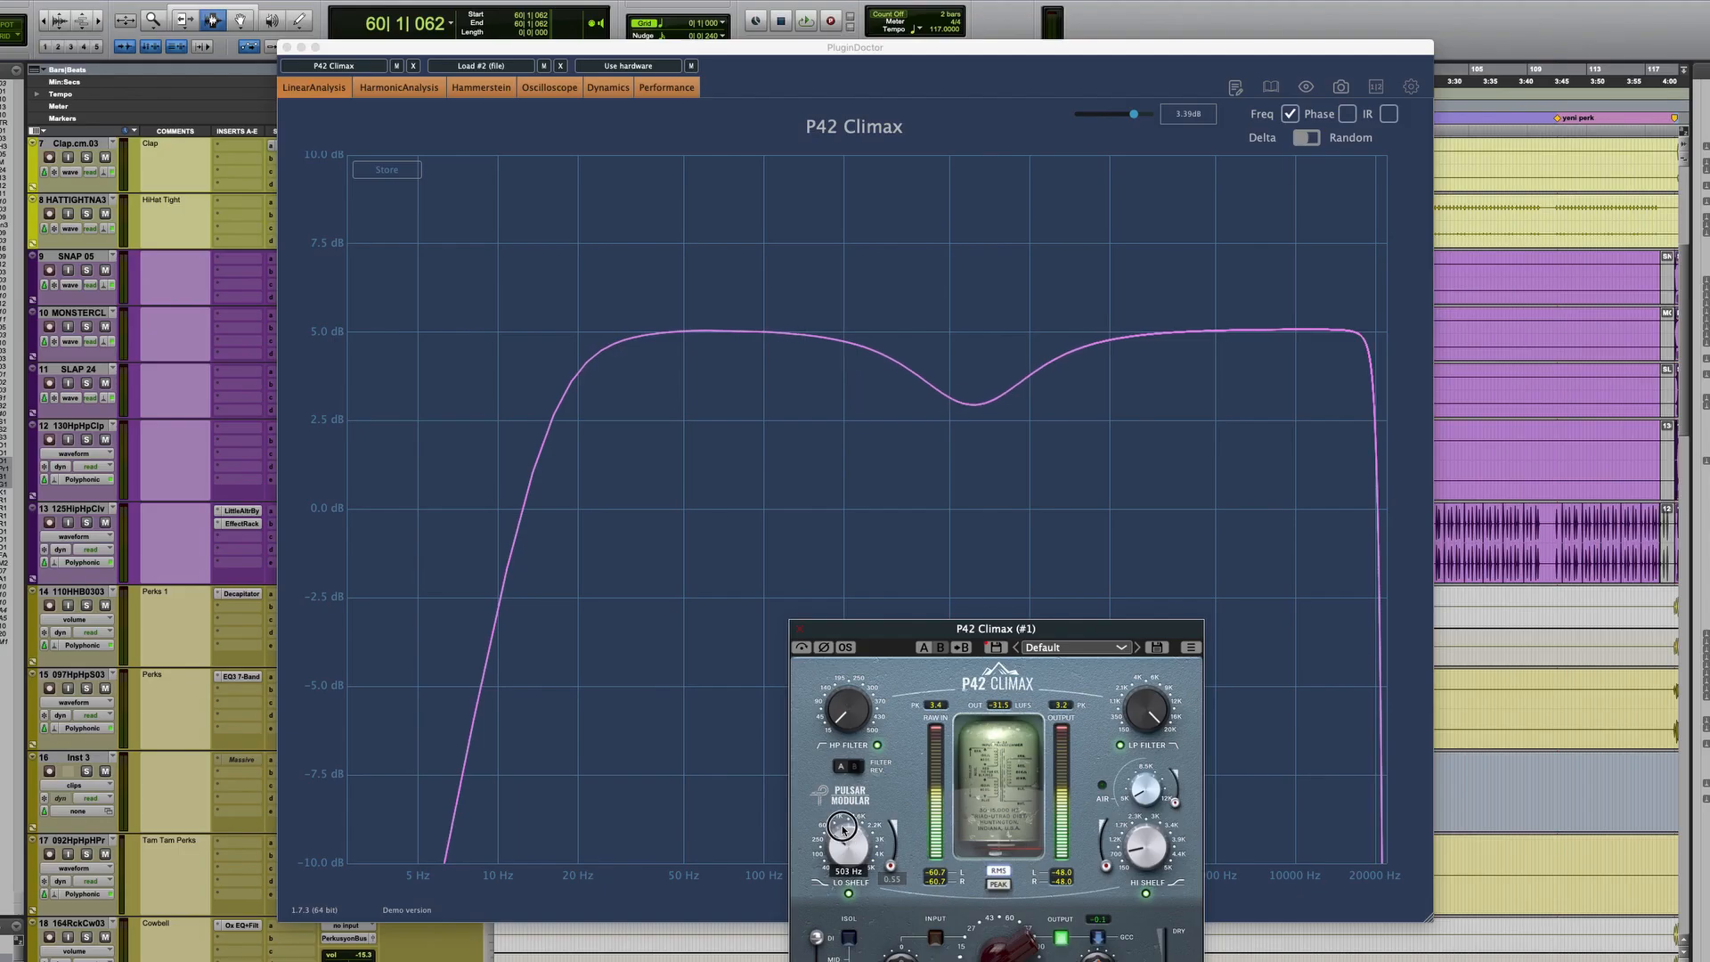
In PluginDoctor, vary the lo shelf's frequency and gain against the response curve, and switch the lo shelf off.
{"action": "left_click_drag", "start_coordinate": [821, 857], "coordinate": [891, 747]}
{"action": "left_click_drag", "start_coordinate": [894, 842], "coordinate": [828, 876]}
{"action": "left_click", "coordinate": [849, 894]}
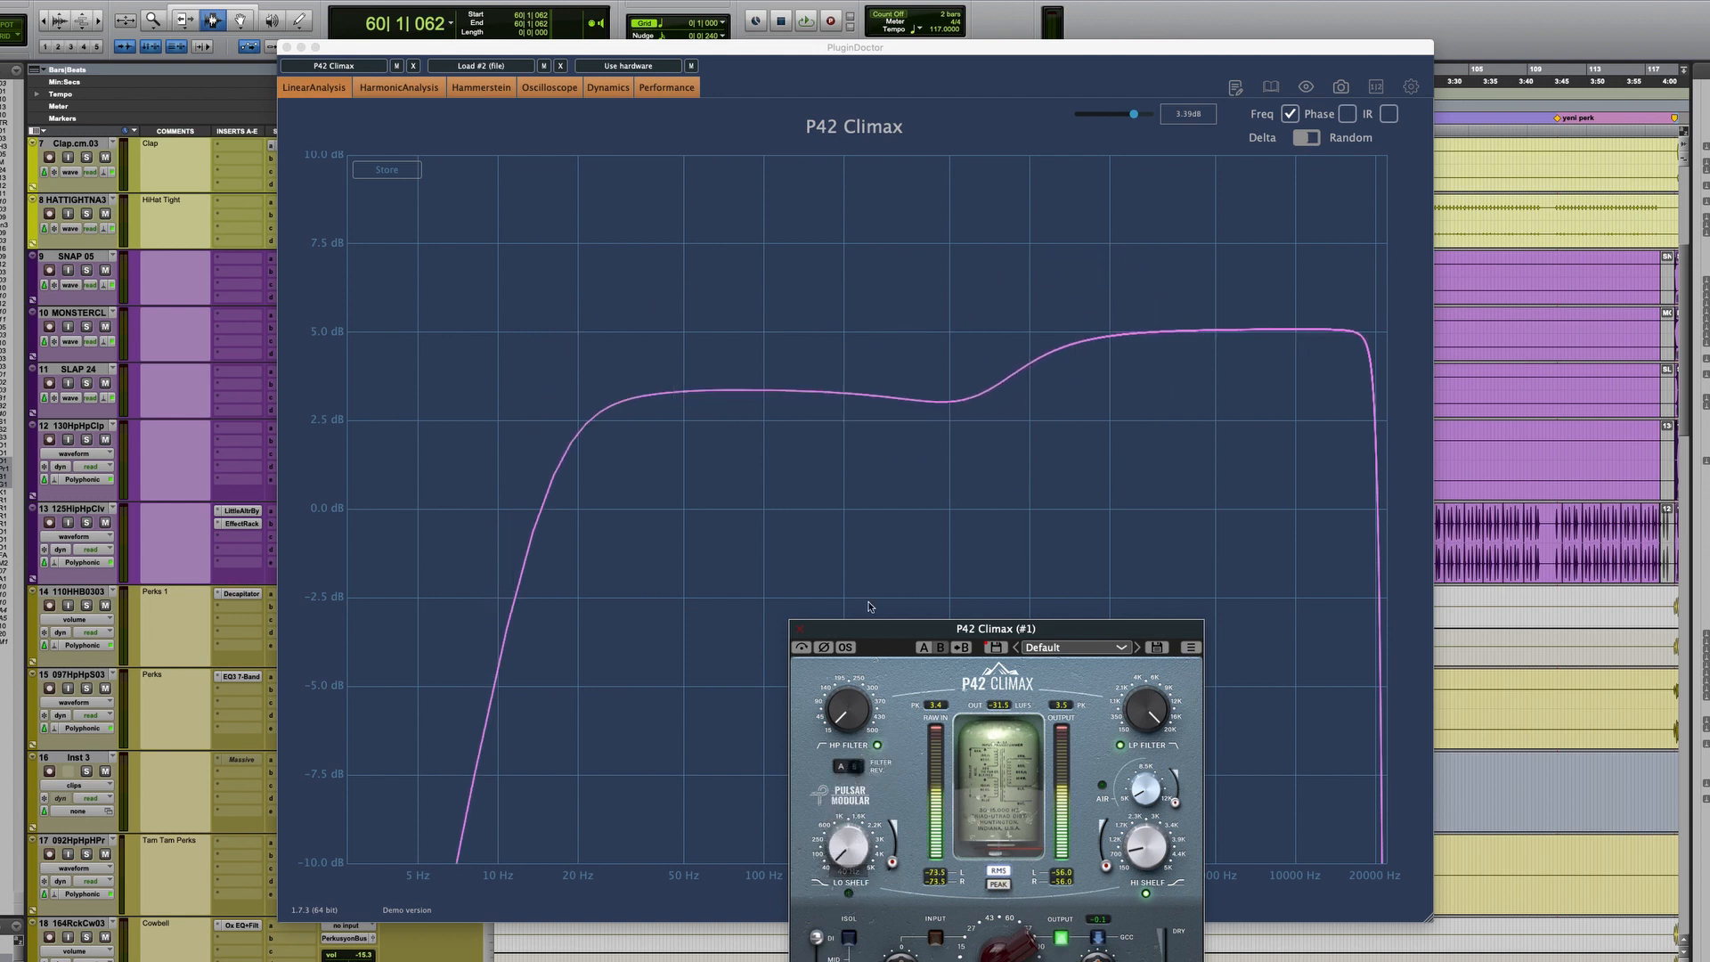
Sweep the HP and LP filter cutoffs to examine how the response curve's low and high ends change.
{"action": "mouse_move", "coordinate": [856, 710]}
{"action": "left_click_drag", "start_coordinate": [854, 701], "coordinate": [804, 704]}
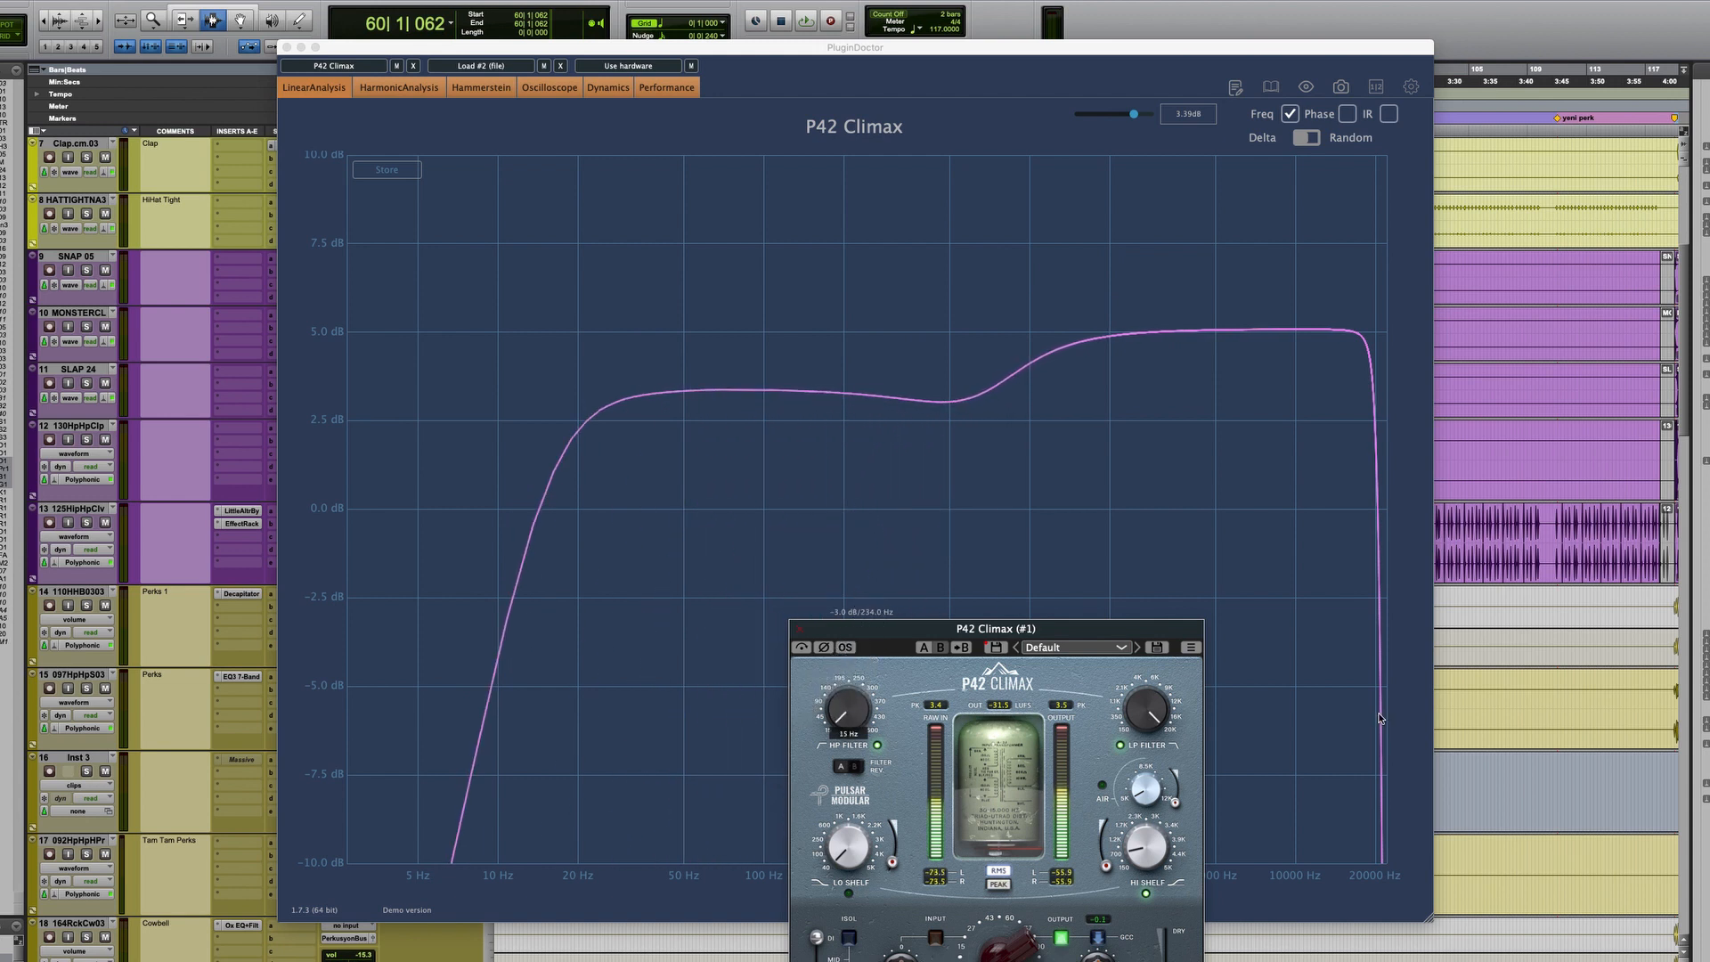
{"action": "left_click_drag", "start_coordinate": [1147, 711], "coordinate": [1161, 633]}
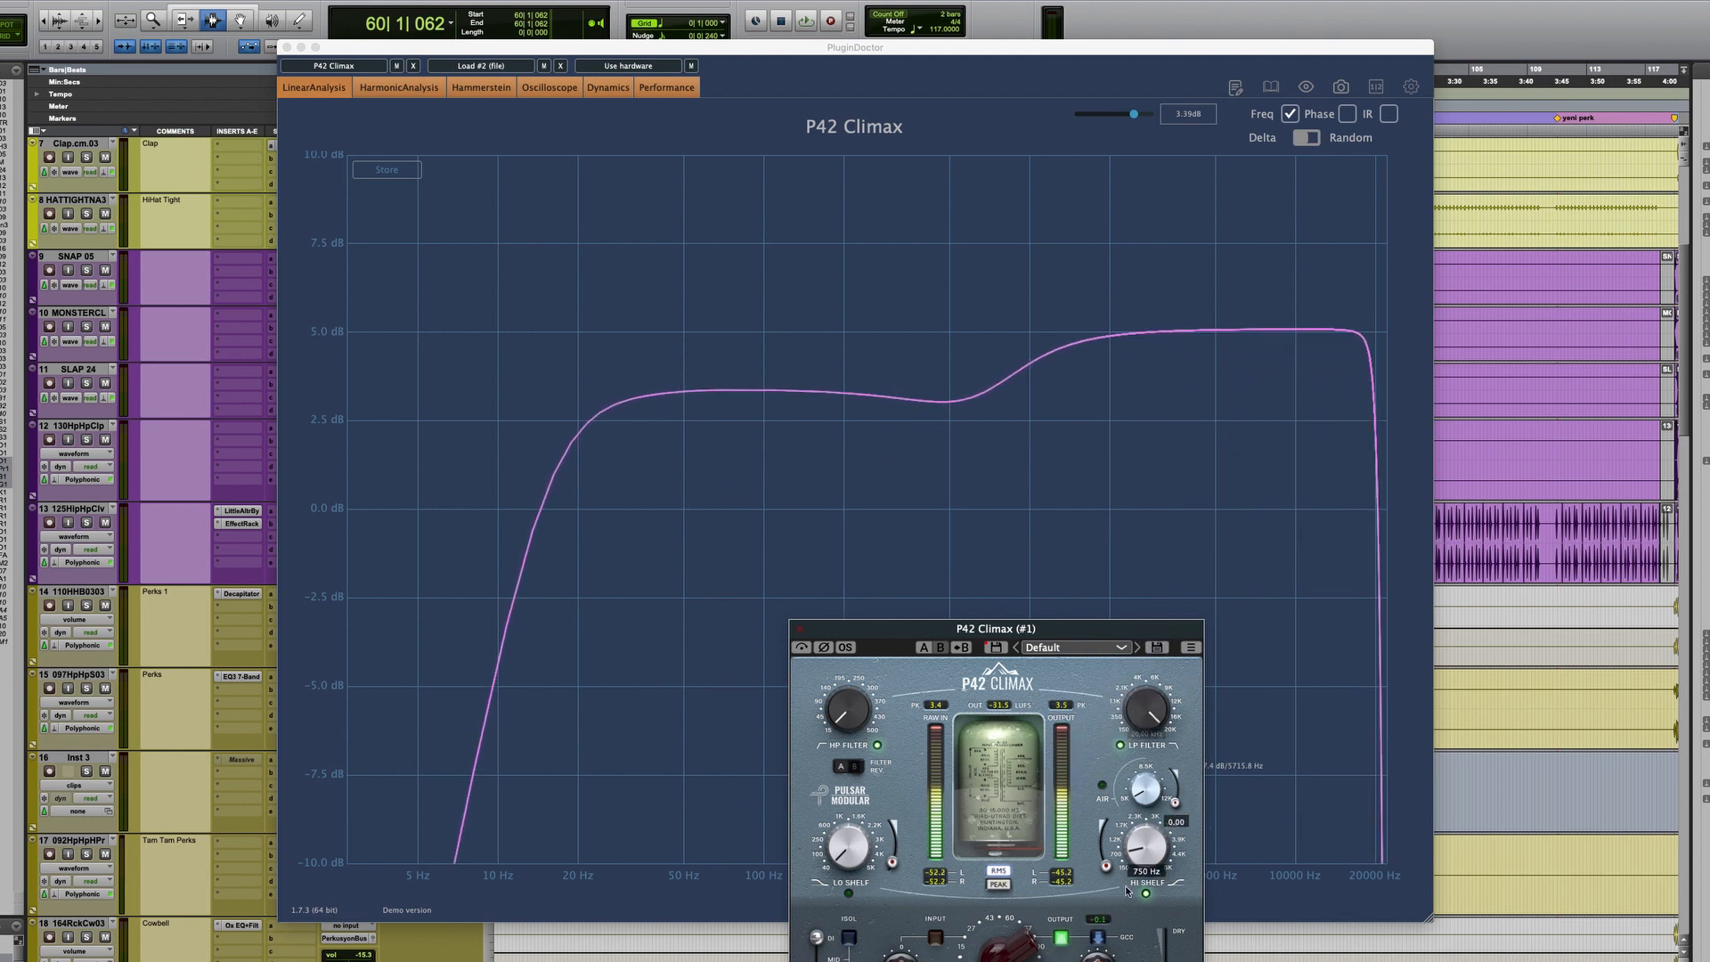
Vary the hi shelf's gain and frequency against the response curve, and reposition the plugin window to show all its controls.
{"action": "left_click_drag", "start_coordinate": [1111, 856], "coordinate": [1135, 766]}
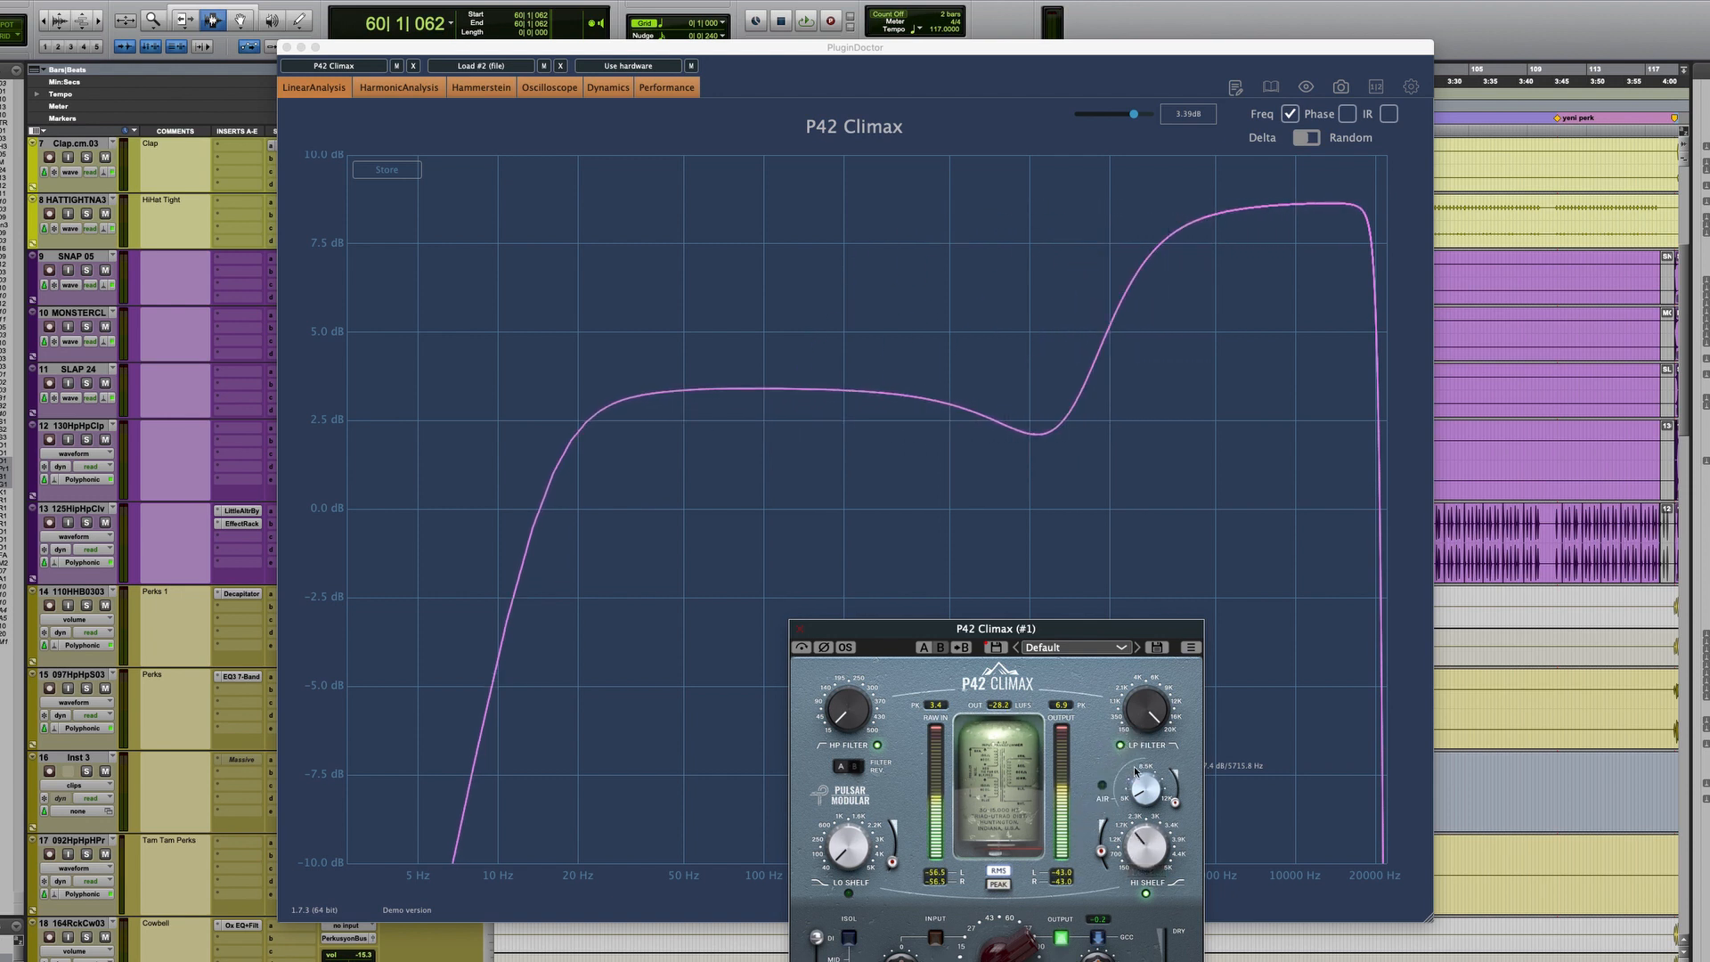
{"action": "left_click_drag", "start_coordinate": [1156, 853], "coordinate": [1093, 880]}
{"action": "left_click_drag", "start_coordinate": [1125, 636], "coordinate": [1312, 501]}
Switch the filter revision to B while trying HP filter cutoffs of 108 Hz and 78 Hz.
{"action": "left_click_drag", "start_coordinate": [1033, 574], "coordinate": [1038, 538]}
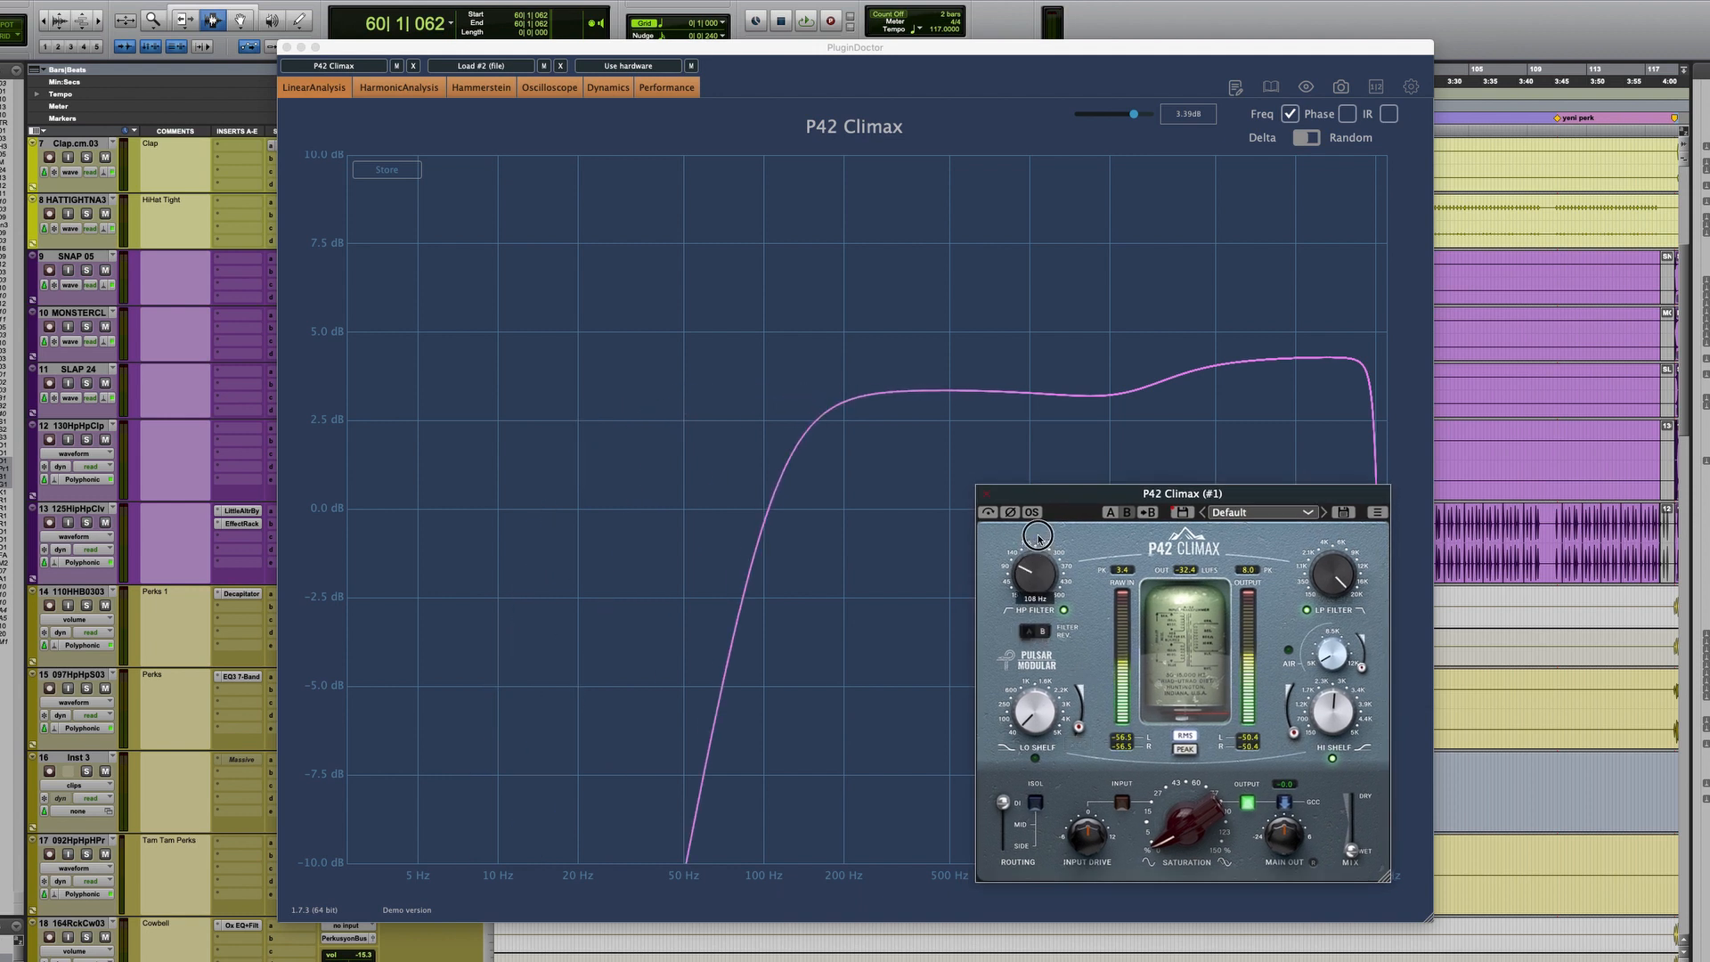
{"action": "left_click", "coordinate": [1044, 632]}
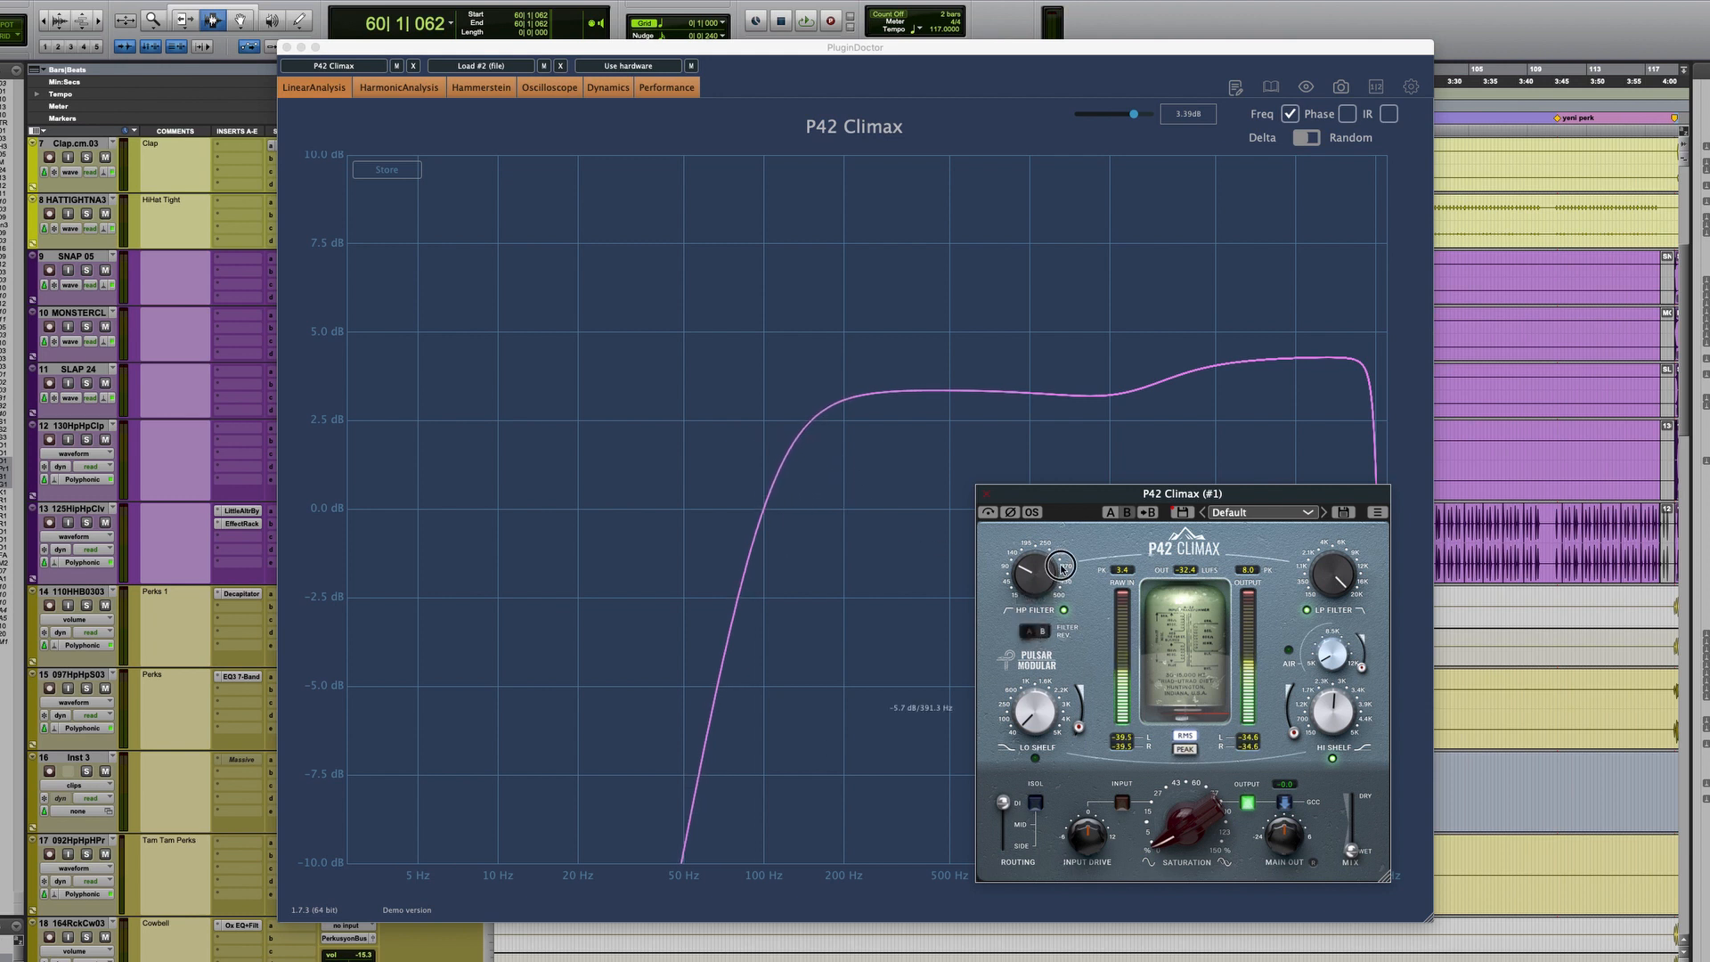
{"action": "left_click_drag", "start_coordinate": [1053, 561], "coordinate": [1048, 634]}
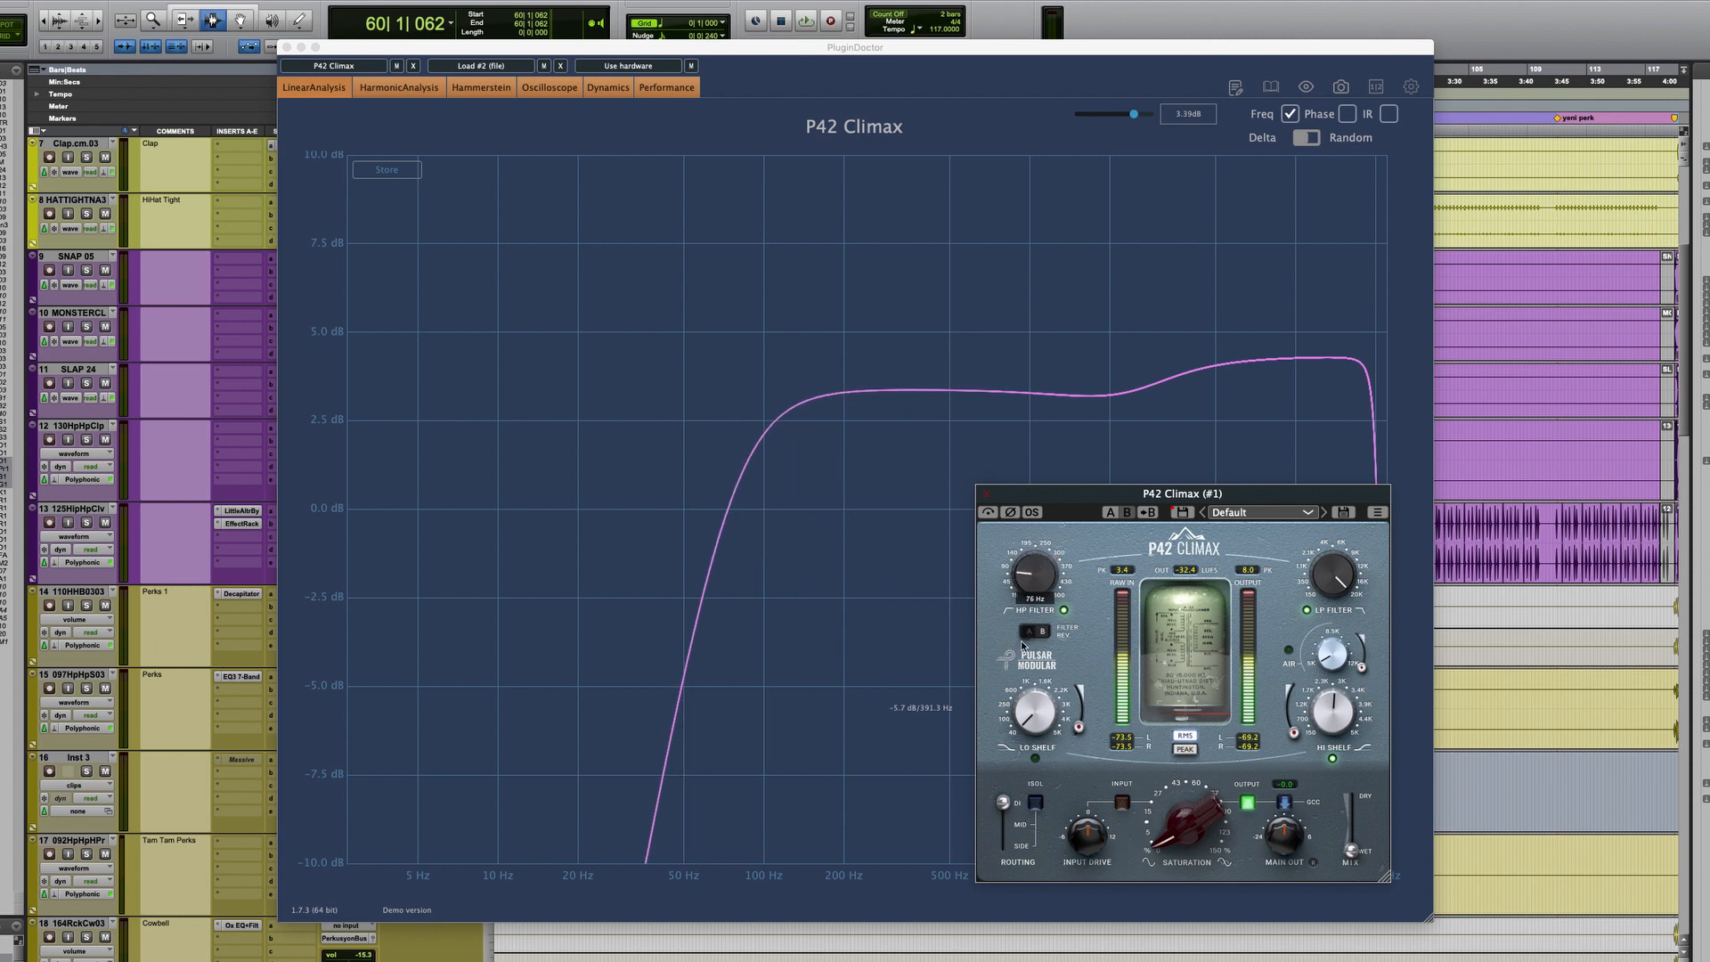
Toggle the filter revision to compare the HP filter slope, and lower the HP filter cutoff to its minimum.
{"action": "left_click", "coordinate": [1044, 633]}
{"action": "left_click", "coordinate": [1044, 634]}
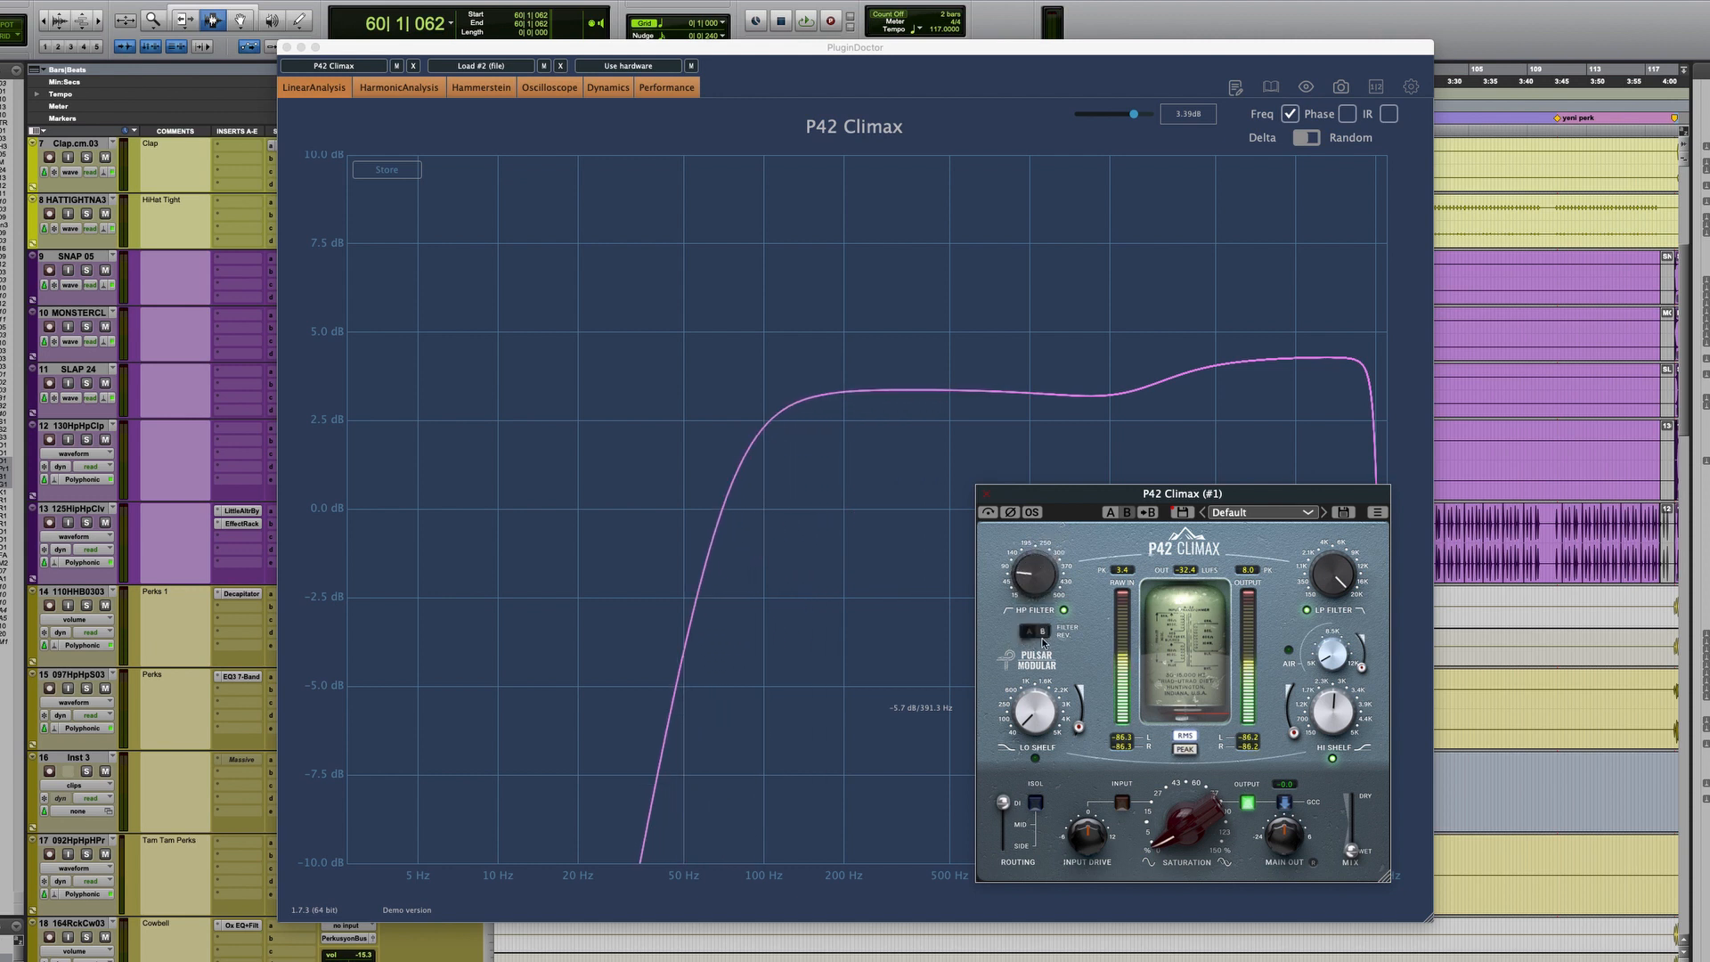
{"action": "left_click_drag", "start_coordinate": [1039, 568], "coordinate": [1030, 580]}
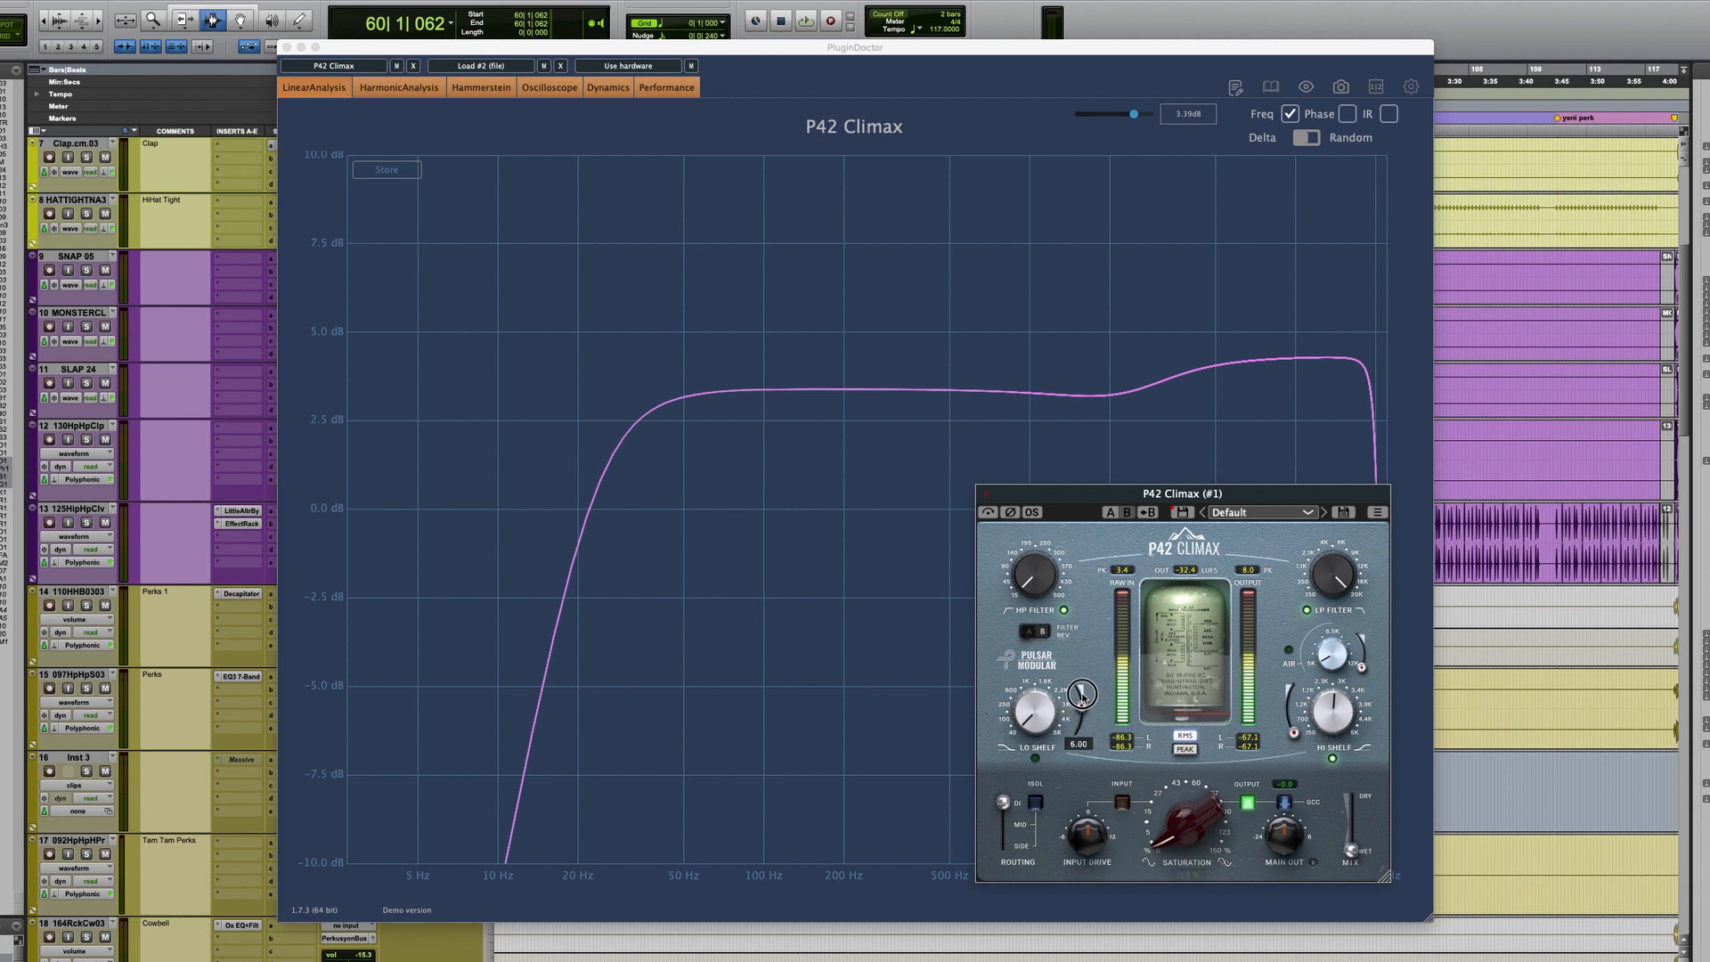
Switch on the lo shelf at 76 Hz and compare filter revisions A and B against the response curve, ending on B.
{"action": "left_click", "coordinate": [1036, 759]}
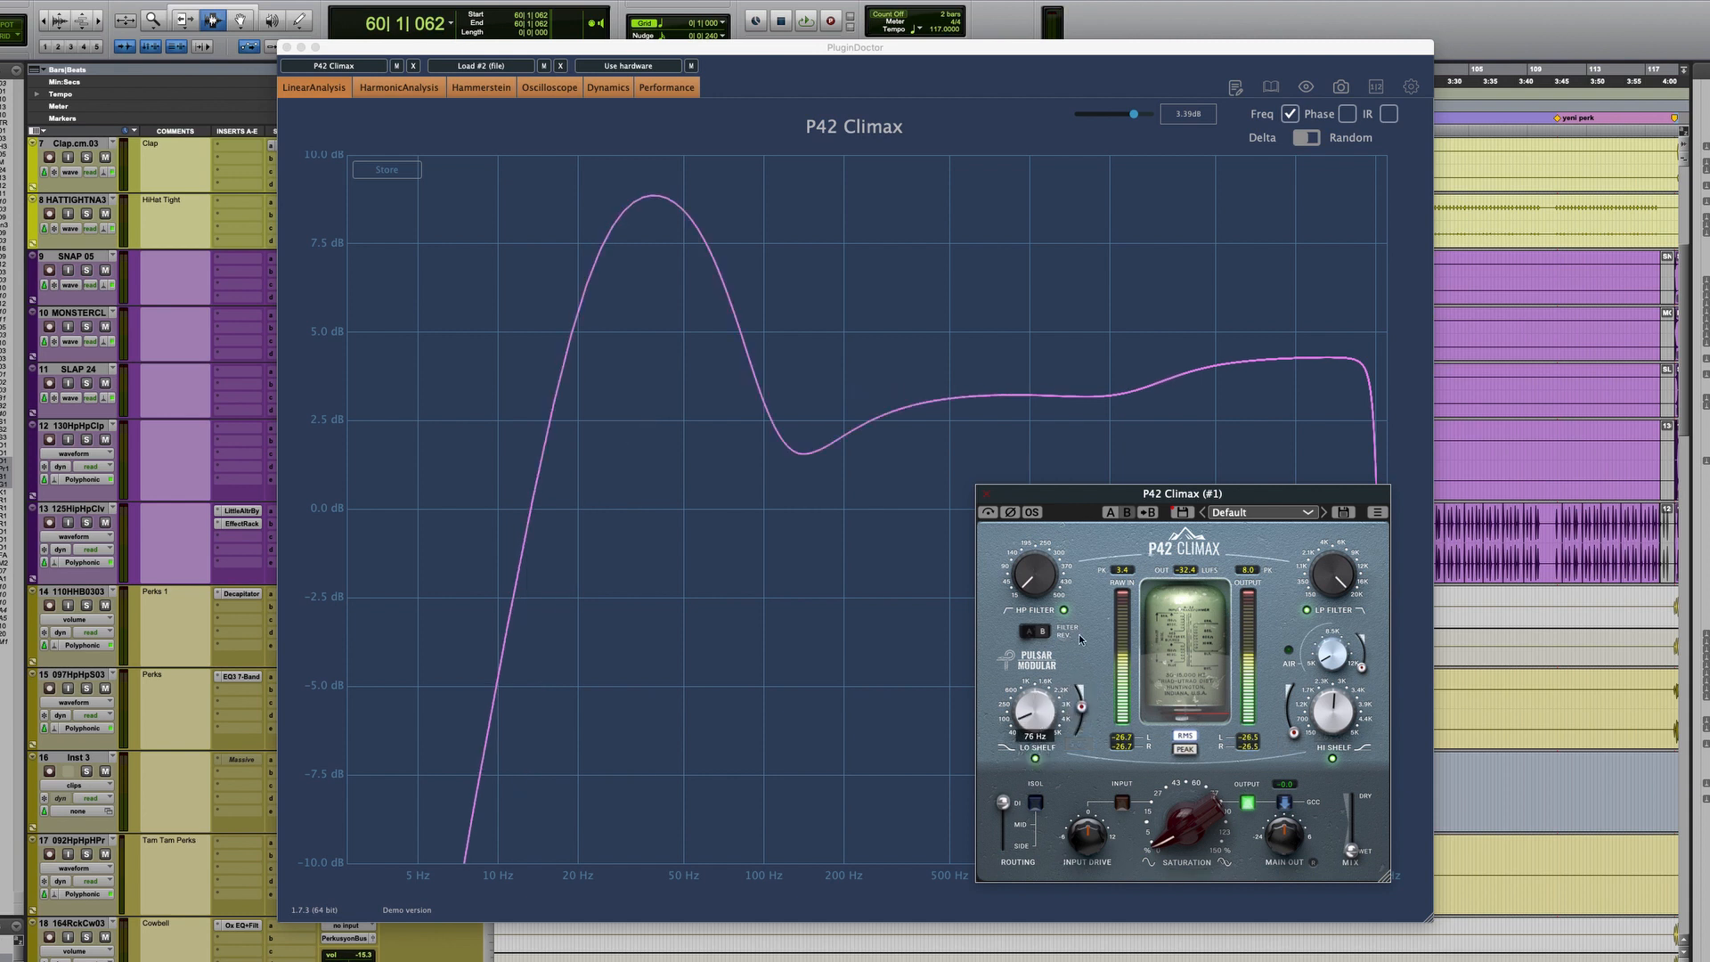
{"action": "left_click", "coordinate": [1033, 633]}
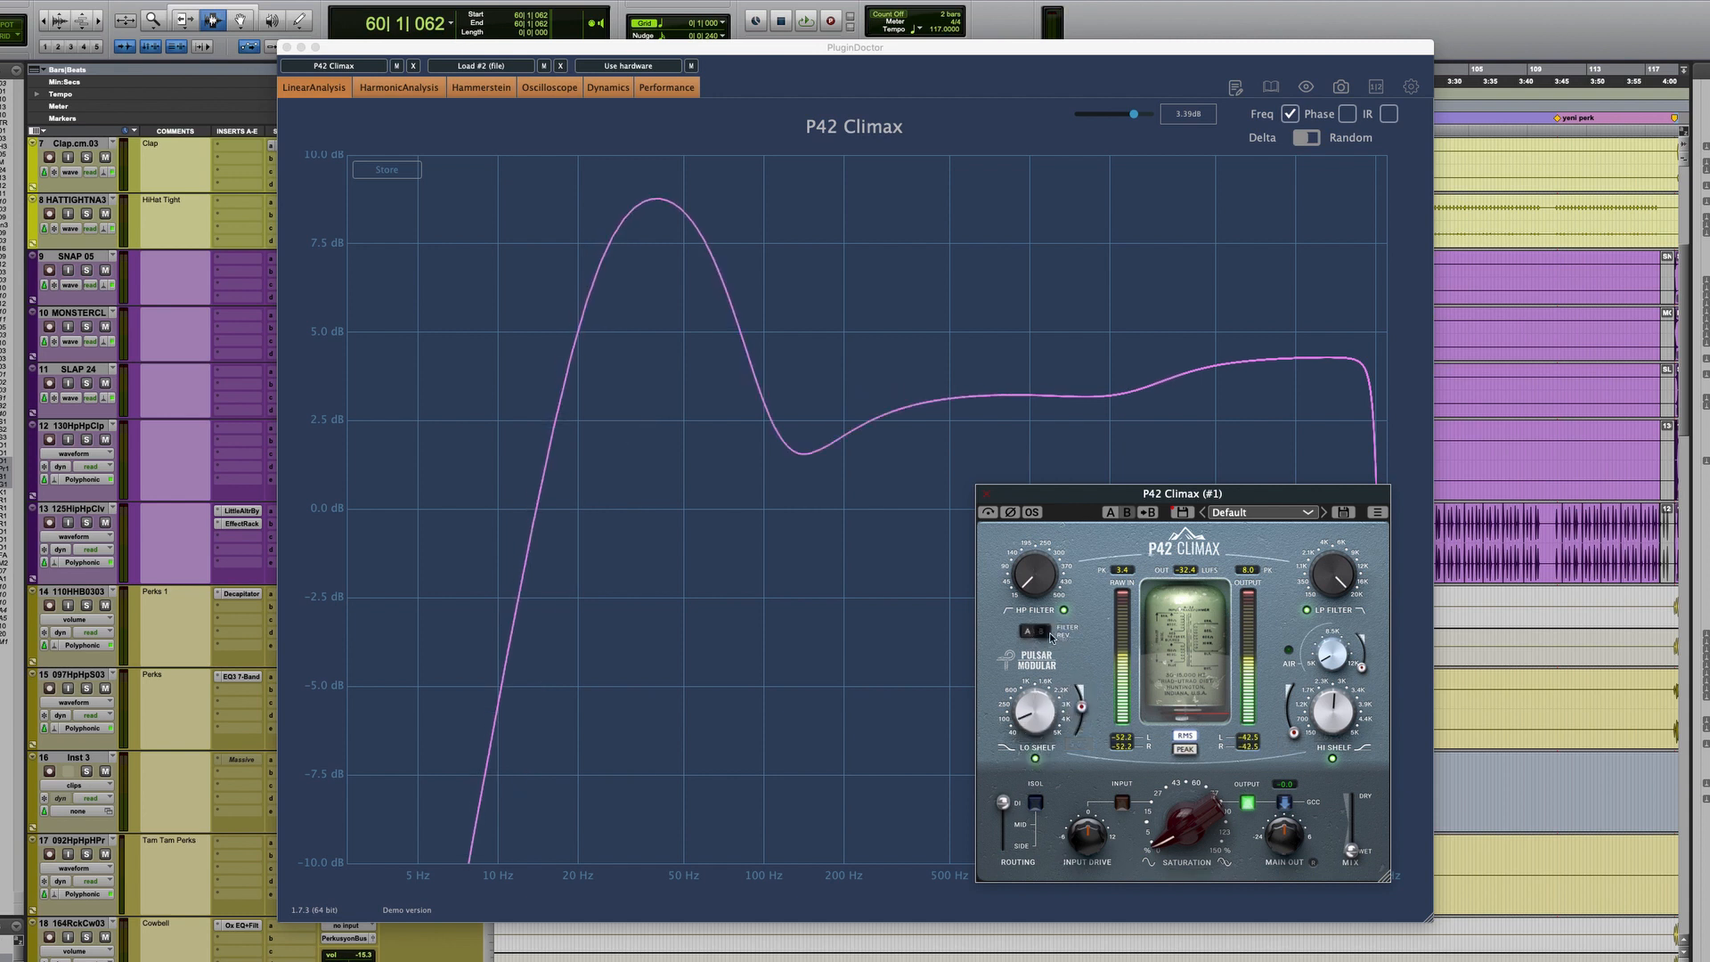
{"action": "left_click", "coordinate": [1044, 632]}
{"action": "left_click", "coordinate": [1042, 634]}
{"action": "left_click", "coordinate": [1042, 633]}
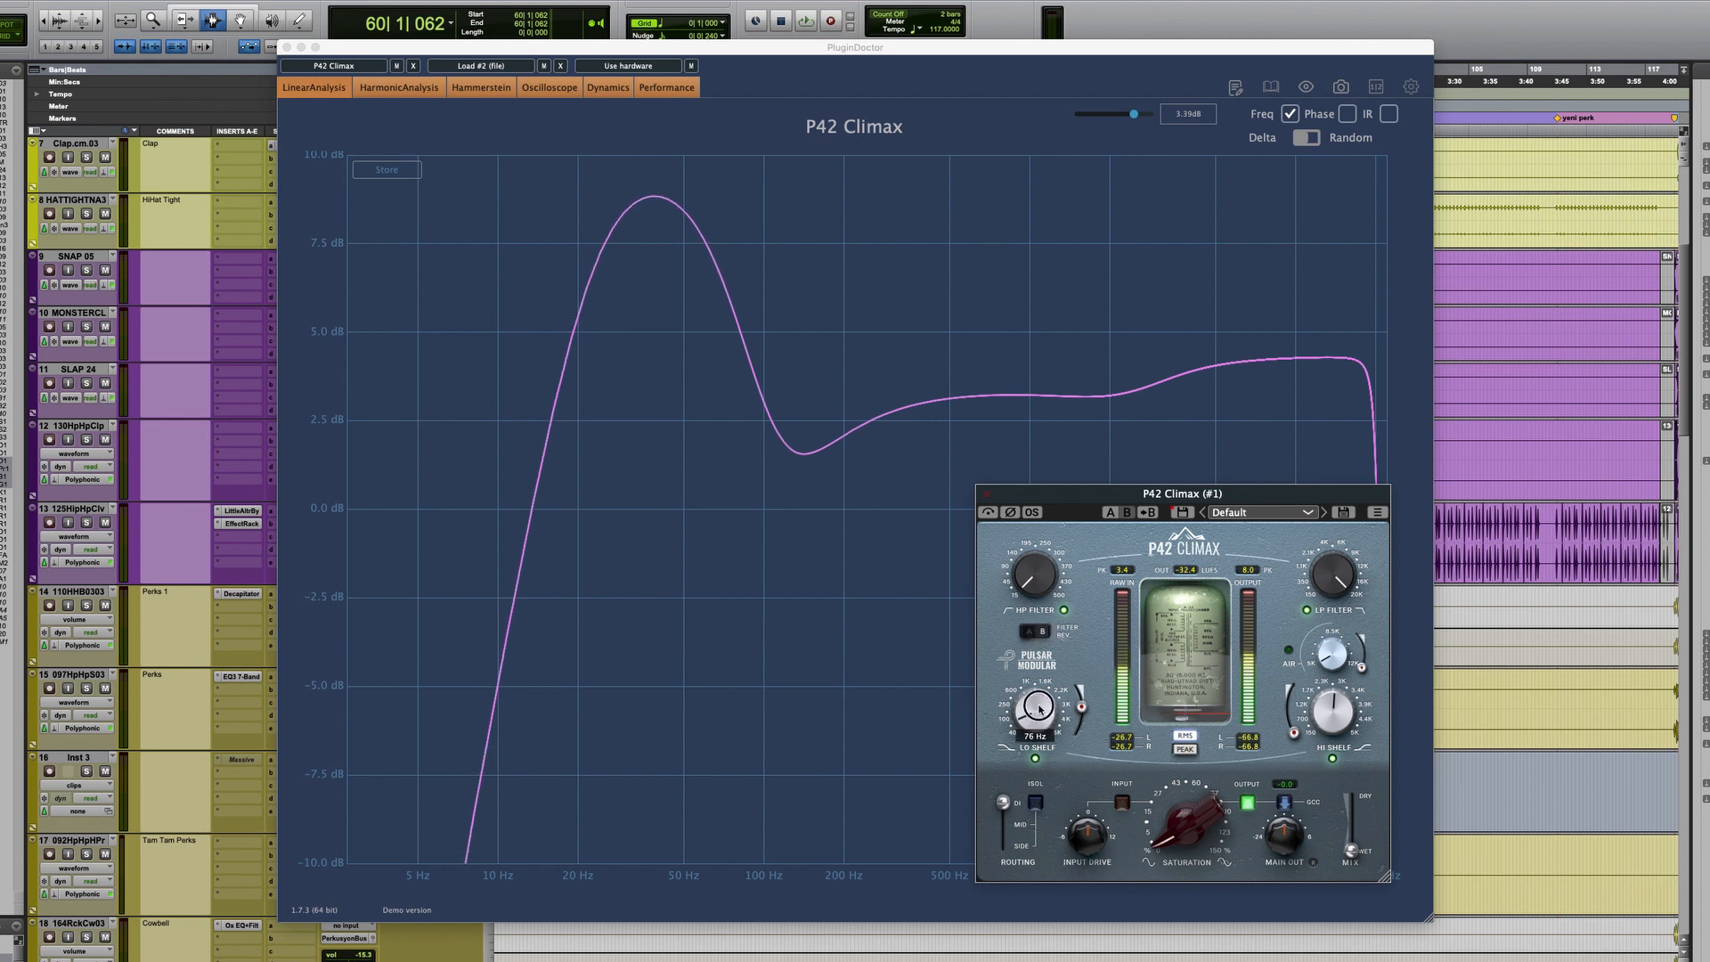
Vary the saturation against the response curve, trying 24.0 % and 20.0 %, and move the plugin window nearer the middle of the graph.
{"action": "left_click_drag", "start_coordinate": [1085, 843], "coordinate": [1085, 846]}
{"action": "left_click_drag", "start_coordinate": [1187, 828], "coordinate": [1189, 753]}
{"action": "mouse_move", "coordinate": [1205, 828]}
{"action": "left_mouse_down"}
{"action": "mouse_move", "coordinate": [1200, 812]}
{"action": "mouse_move", "coordinate": [1186, 844]}
{"action": "left_mouse_up"}
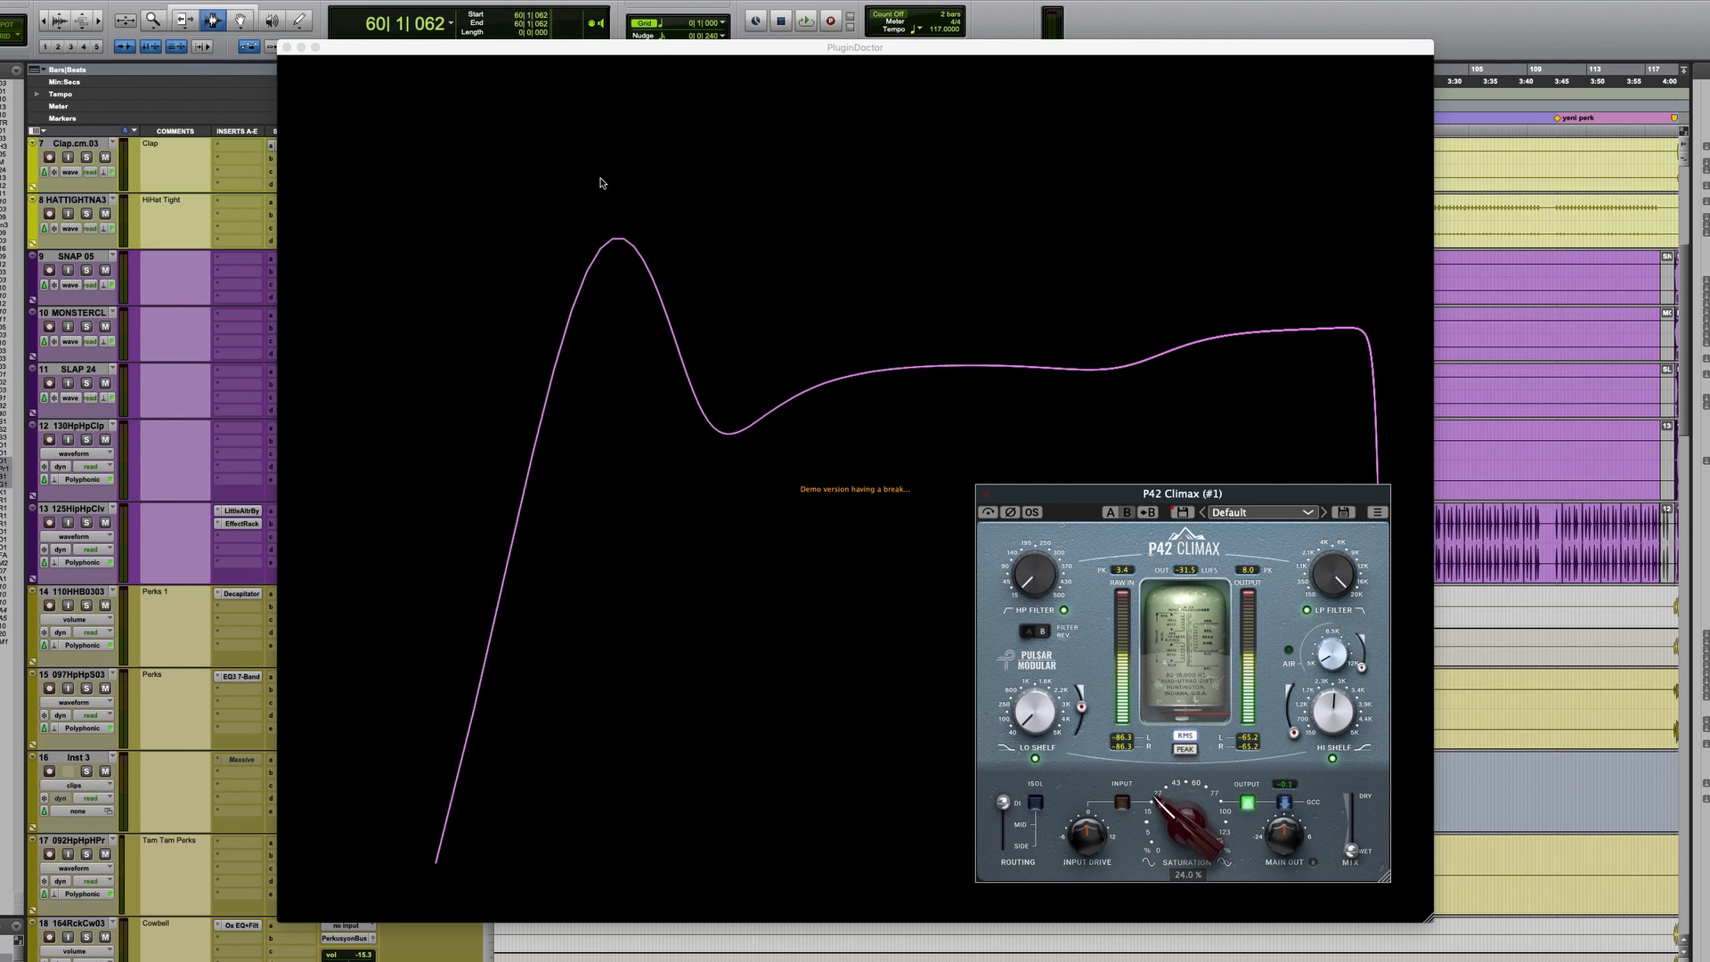
{"action": "left_click_drag", "start_coordinate": [1222, 493], "coordinate": [959, 478]}
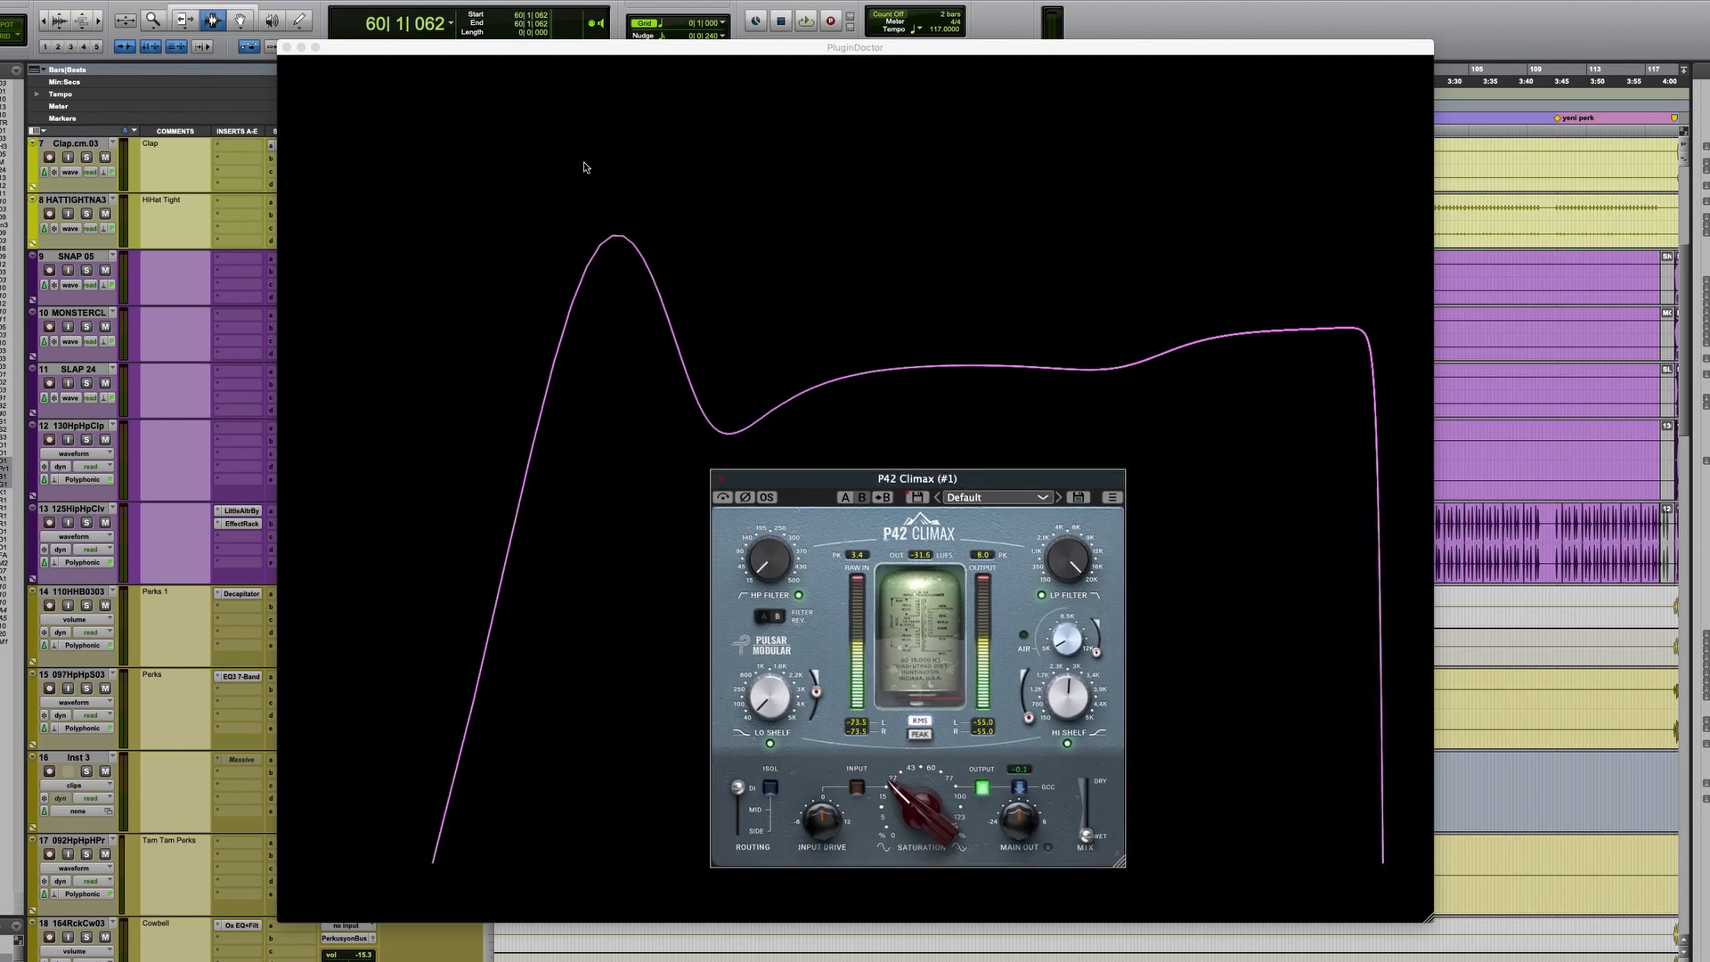
{"action": "mouse_move", "coordinate": [921, 806]}
{"action": "left_mouse_down"}
{"action": "mouse_move", "coordinate": [920, 768]}
{"action": "mouse_move", "coordinate": [912, 814]}
{"action": "left_mouse_up"}
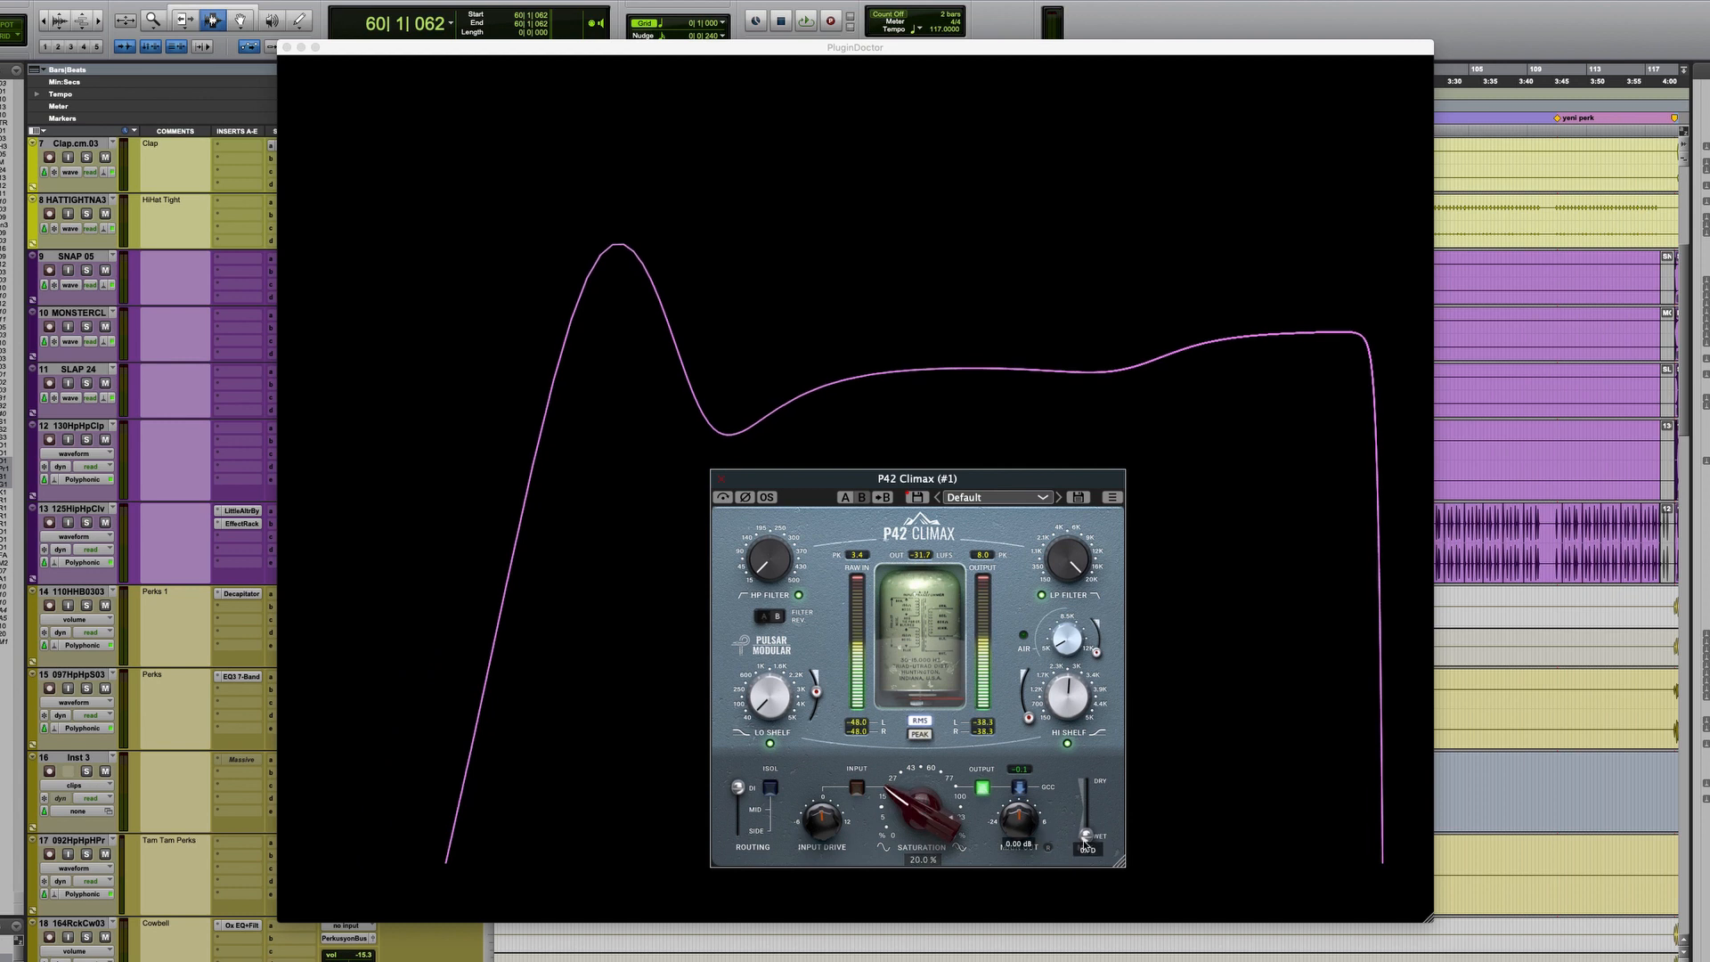
{"action": "left_click_drag", "start_coordinate": [1068, 563], "coordinate": [1069, 467]}
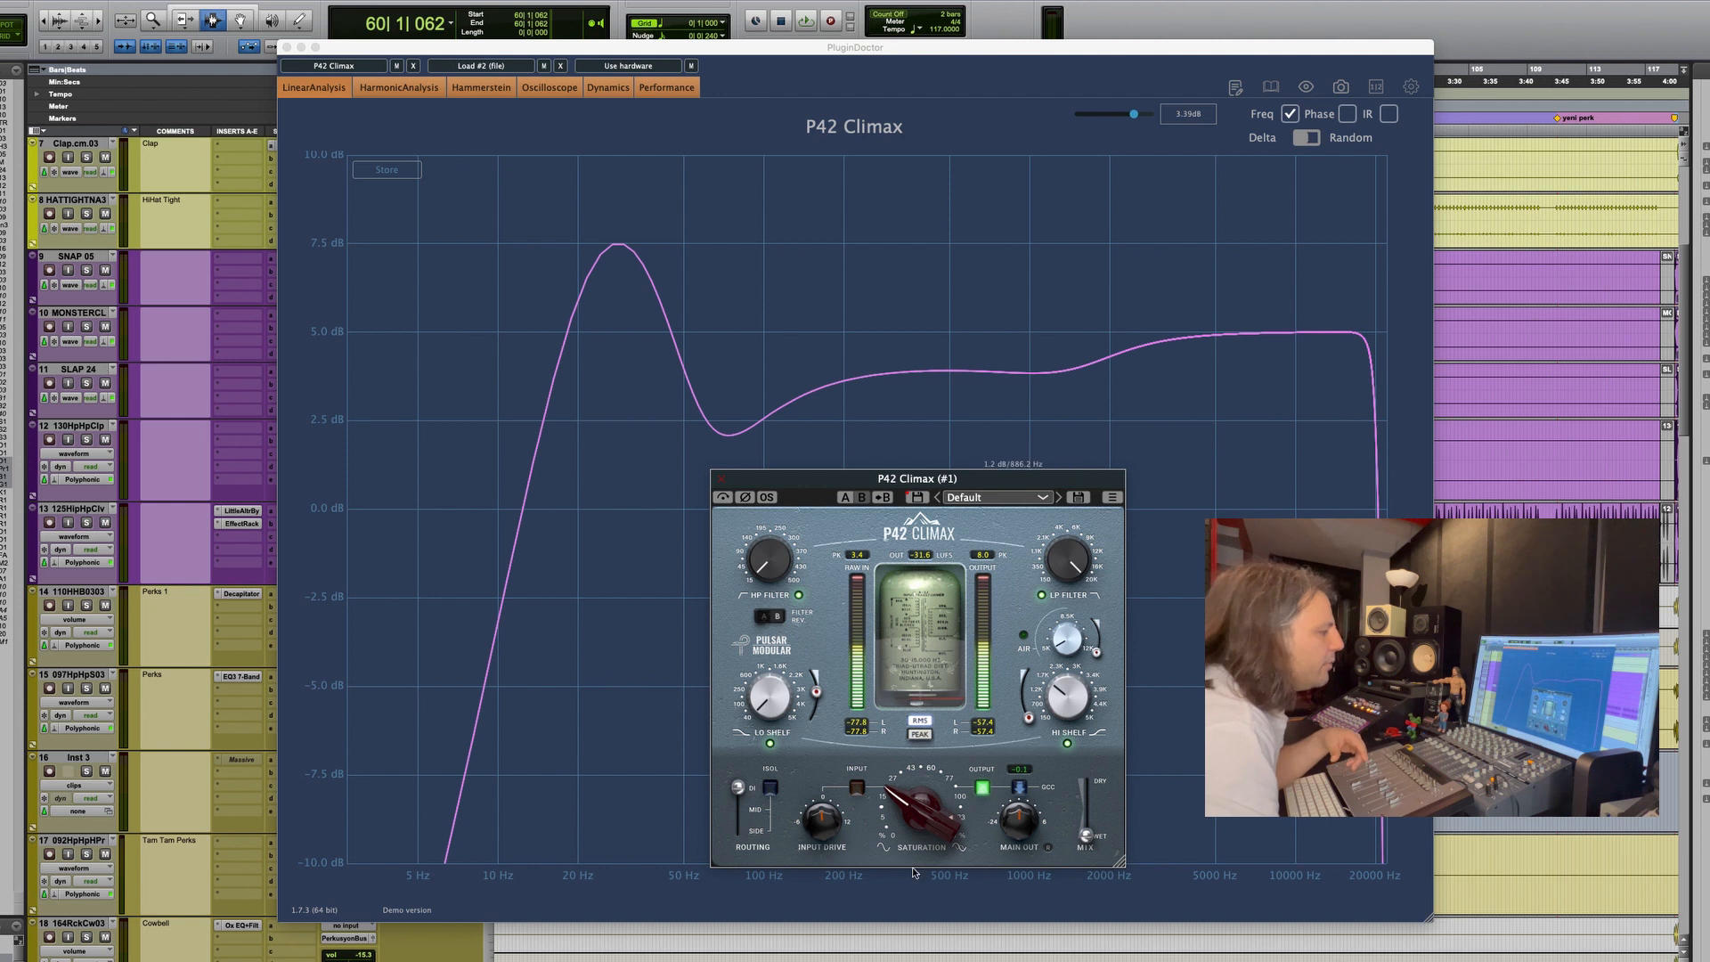
{"action": "left_click_drag", "start_coordinate": [936, 834], "coordinate": [936, 826]}
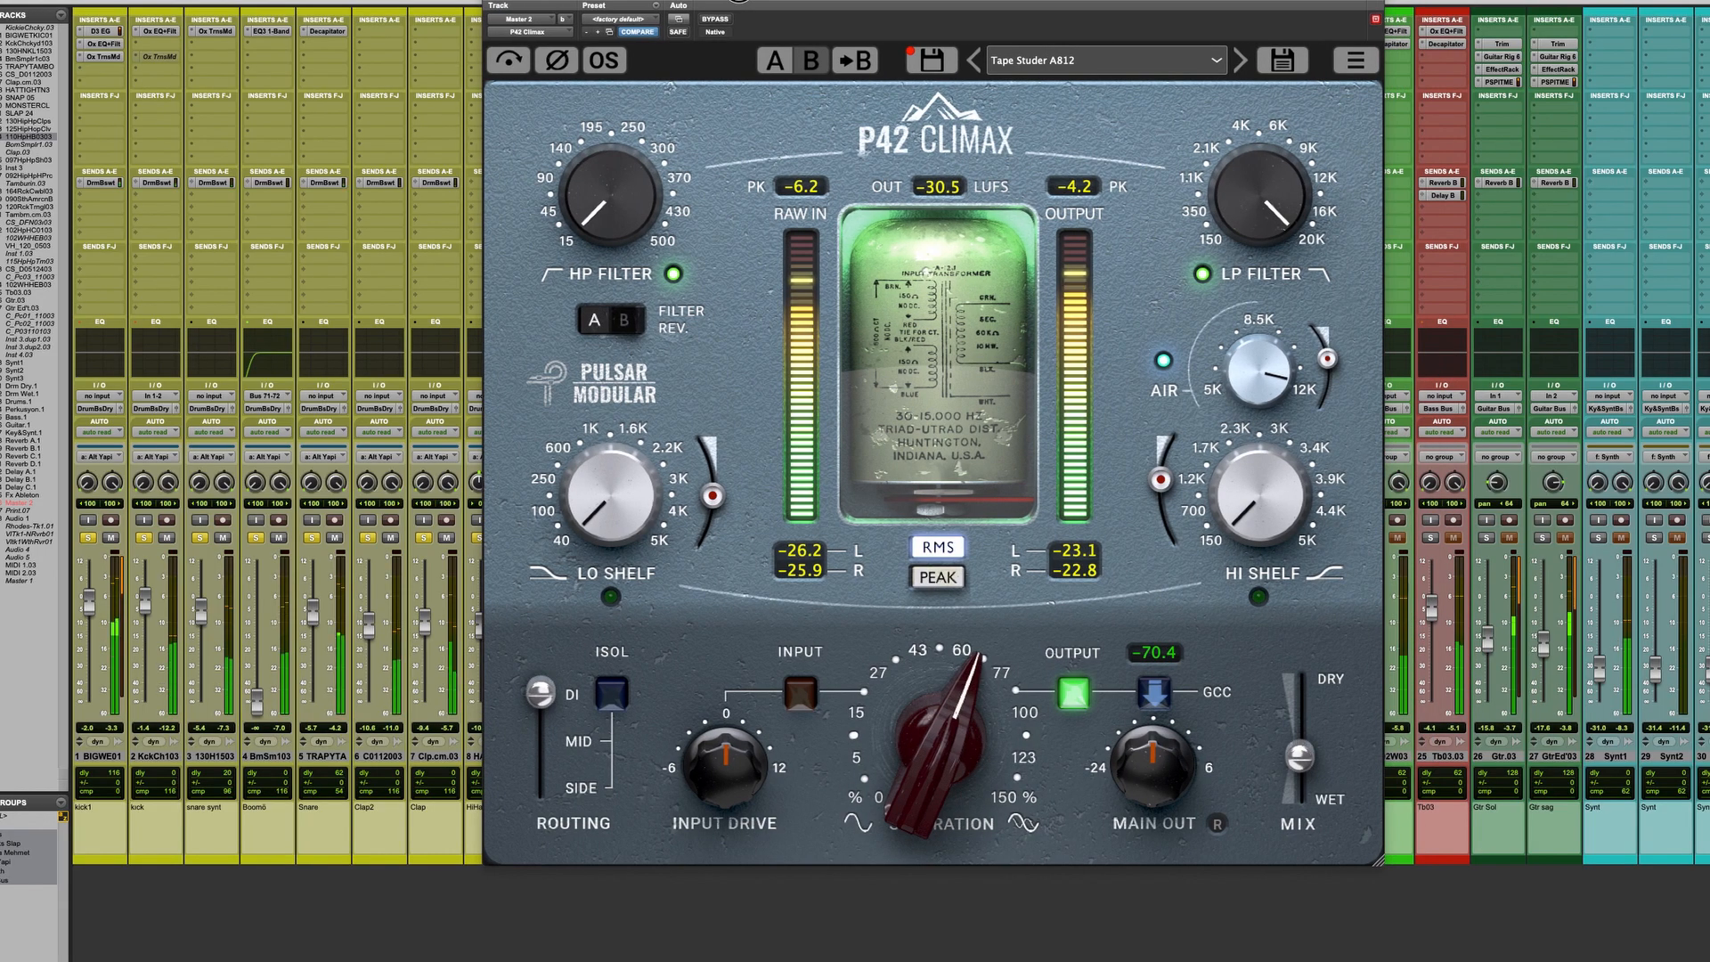
On the mix with the Tape Studer A812 preset, sweep the saturation from 0.0 % to 112.6 %, lower the main output and compare with bypass.
{"action": "left_click_drag", "start_coordinate": [952, 740], "coordinate": [935, 890]}
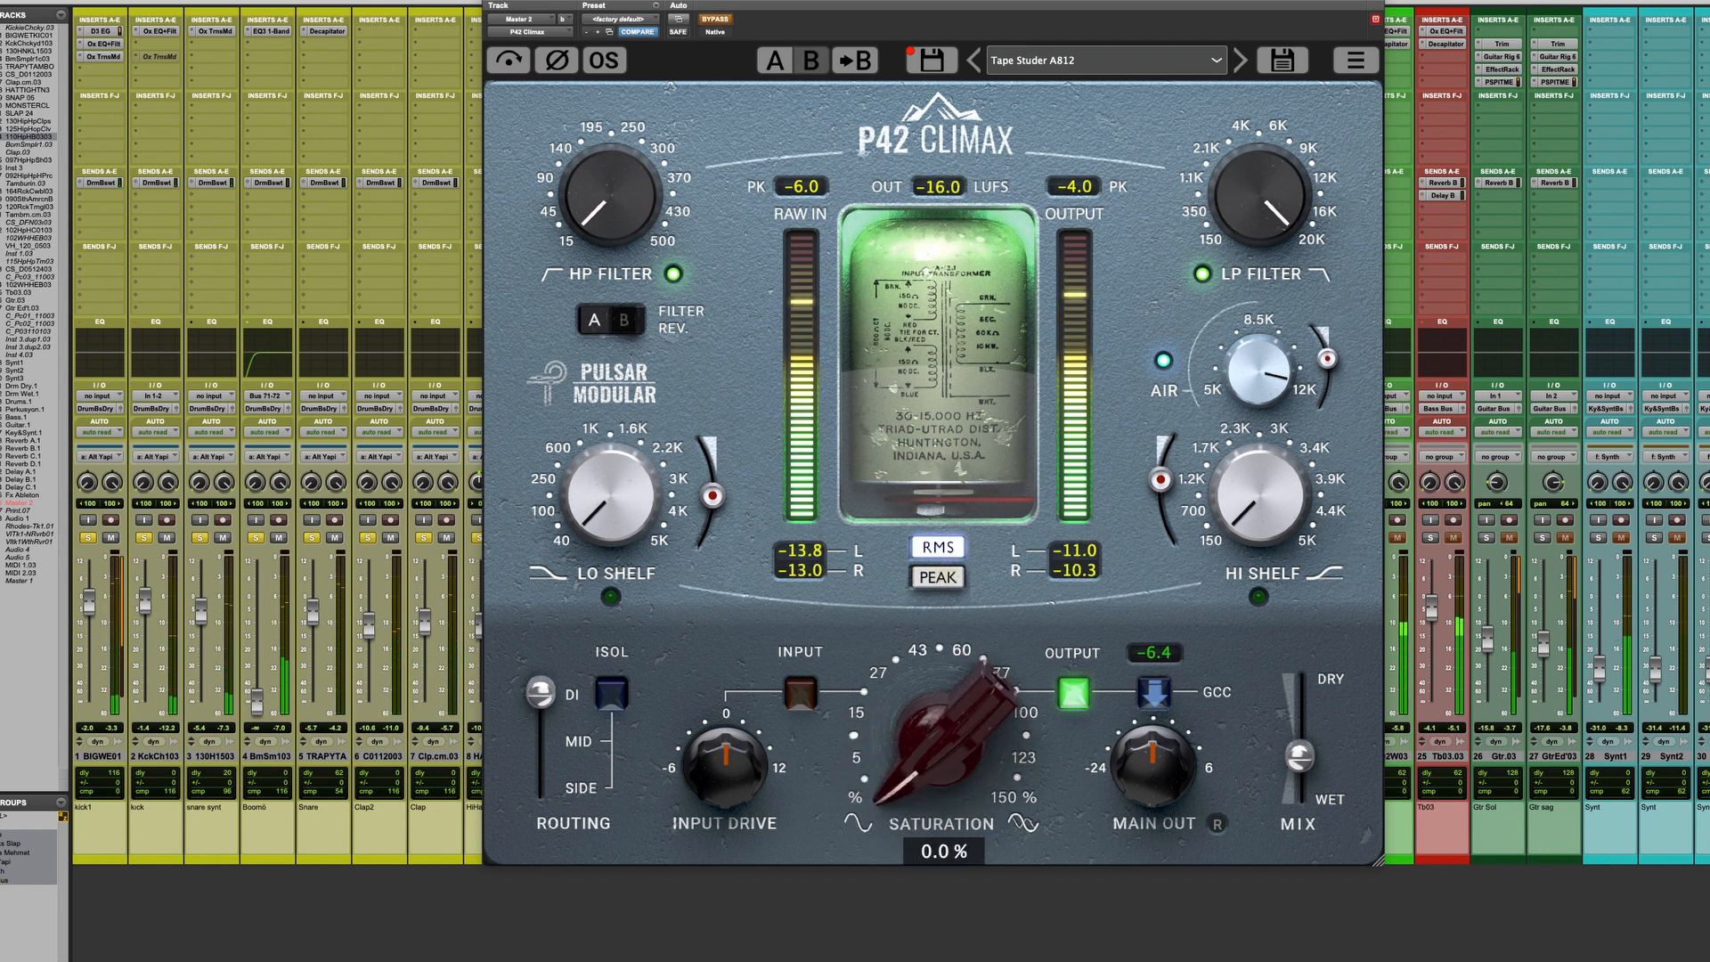
{"action": "left_click", "coordinate": [714, 19]}
{"action": "left_click_drag", "start_coordinate": [958, 701], "coordinate": [971, 420]}
{"action": "left_click", "coordinate": [1157, 700]}
{"action": "mouse_move", "coordinate": [860, 762]}
{"action": "left_mouse_down"}
{"action": "mouse_move", "coordinate": [875, 695]}
{"action": "mouse_move", "coordinate": [872, 765]}
{"action": "left_mouse_up"}
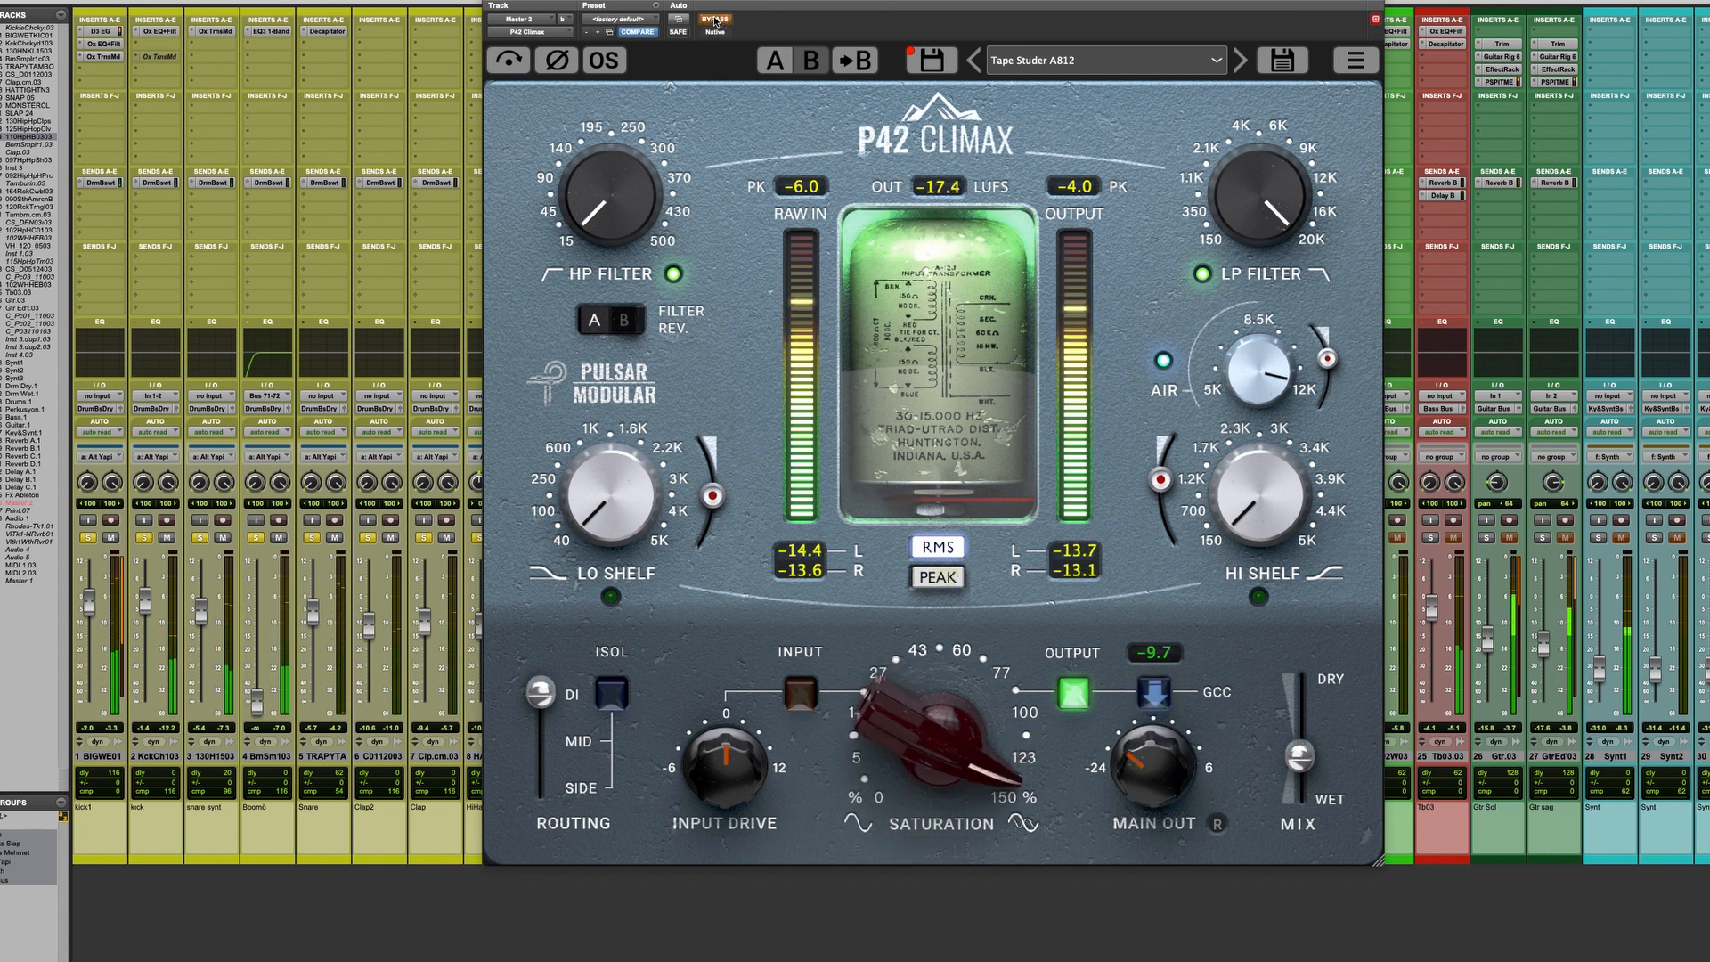
{"action": "left_click_drag", "start_coordinate": [965, 750], "coordinate": [760, 598]}
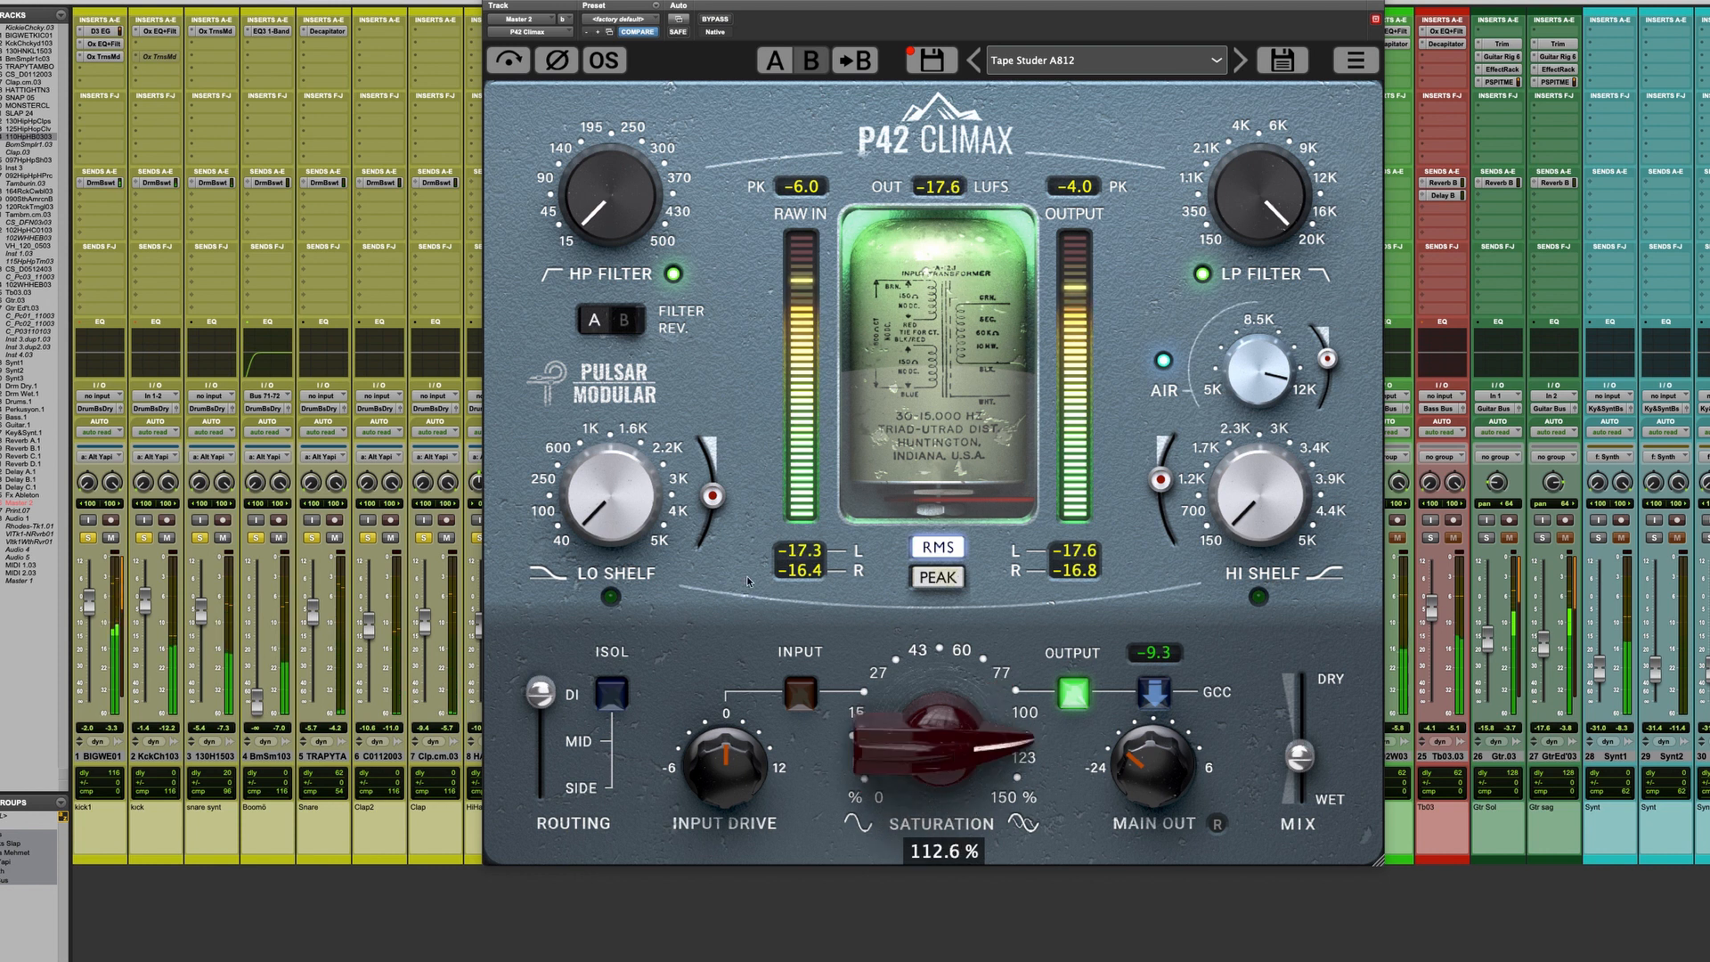
Switch on the lo shelf, set it to 260 Hz with a gain of 3.96, and reduce the saturation to just above 27 %.
{"action": "left_click", "coordinate": [611, 597]}
{"action": "left_click_drag", "start_coordinate": [614, 497], "coordinate": [617, 466]}
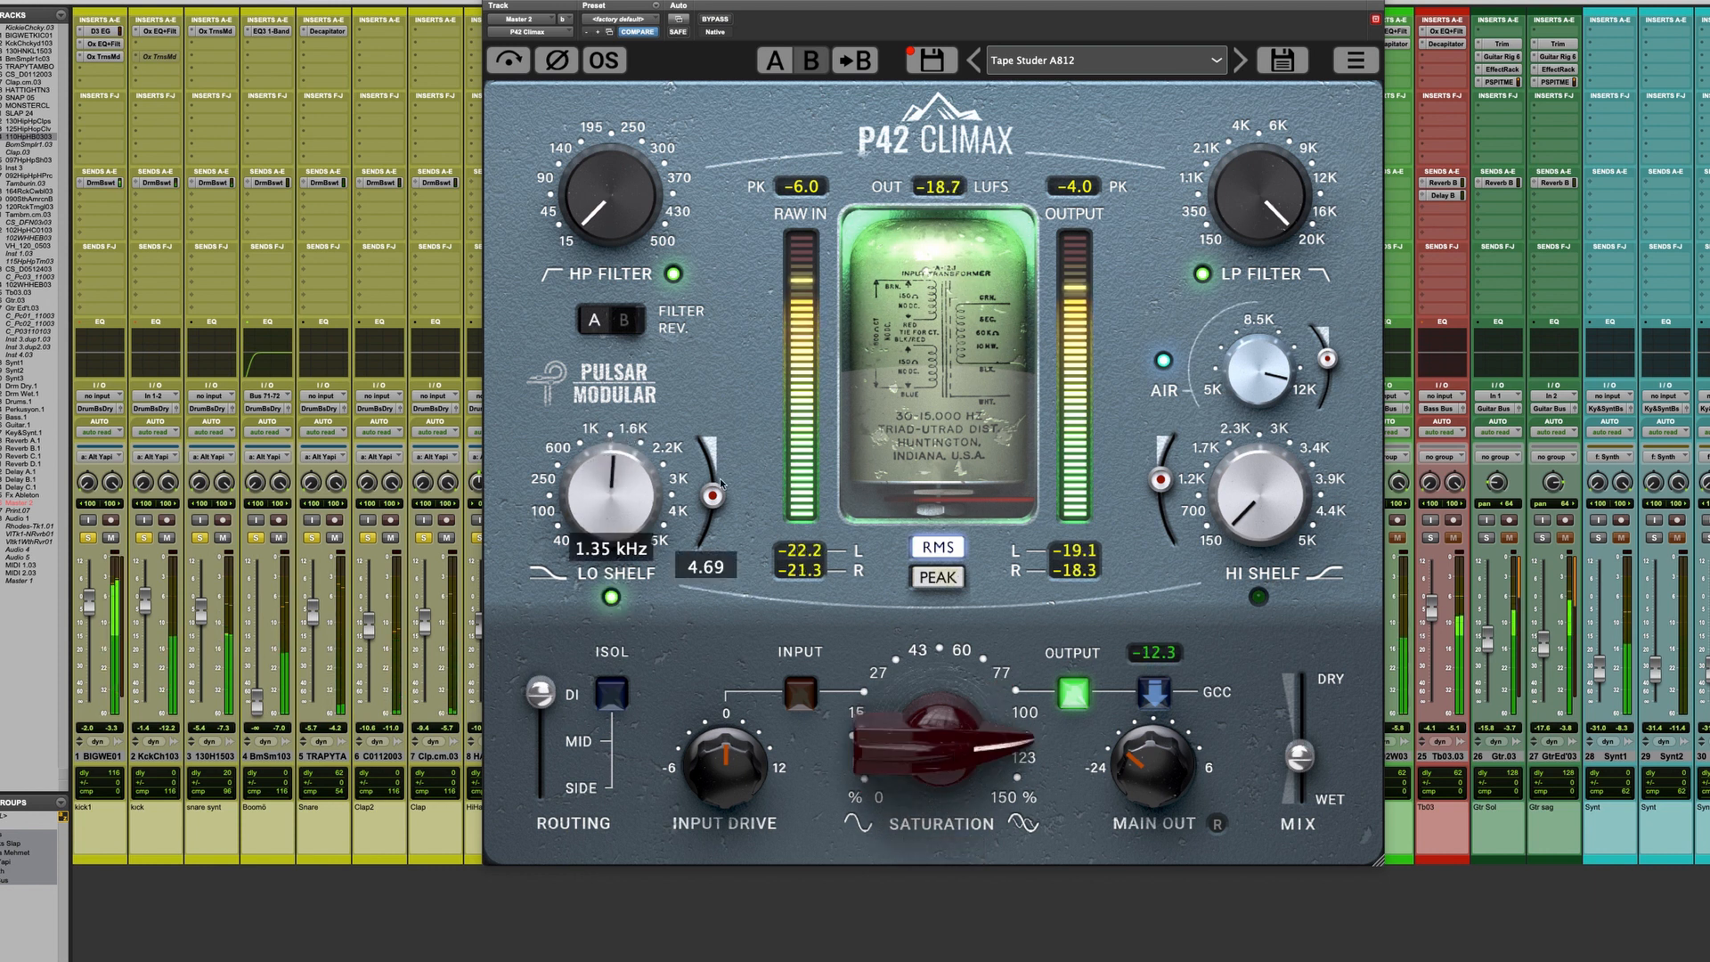
{"action": "left_click_drag", "start_coordinate": [720, 482], "coordinate": [646, 426]}
{"action": "left_click_drag", "start_coordinate": [635, 490], "coordinate": [631, 547]}
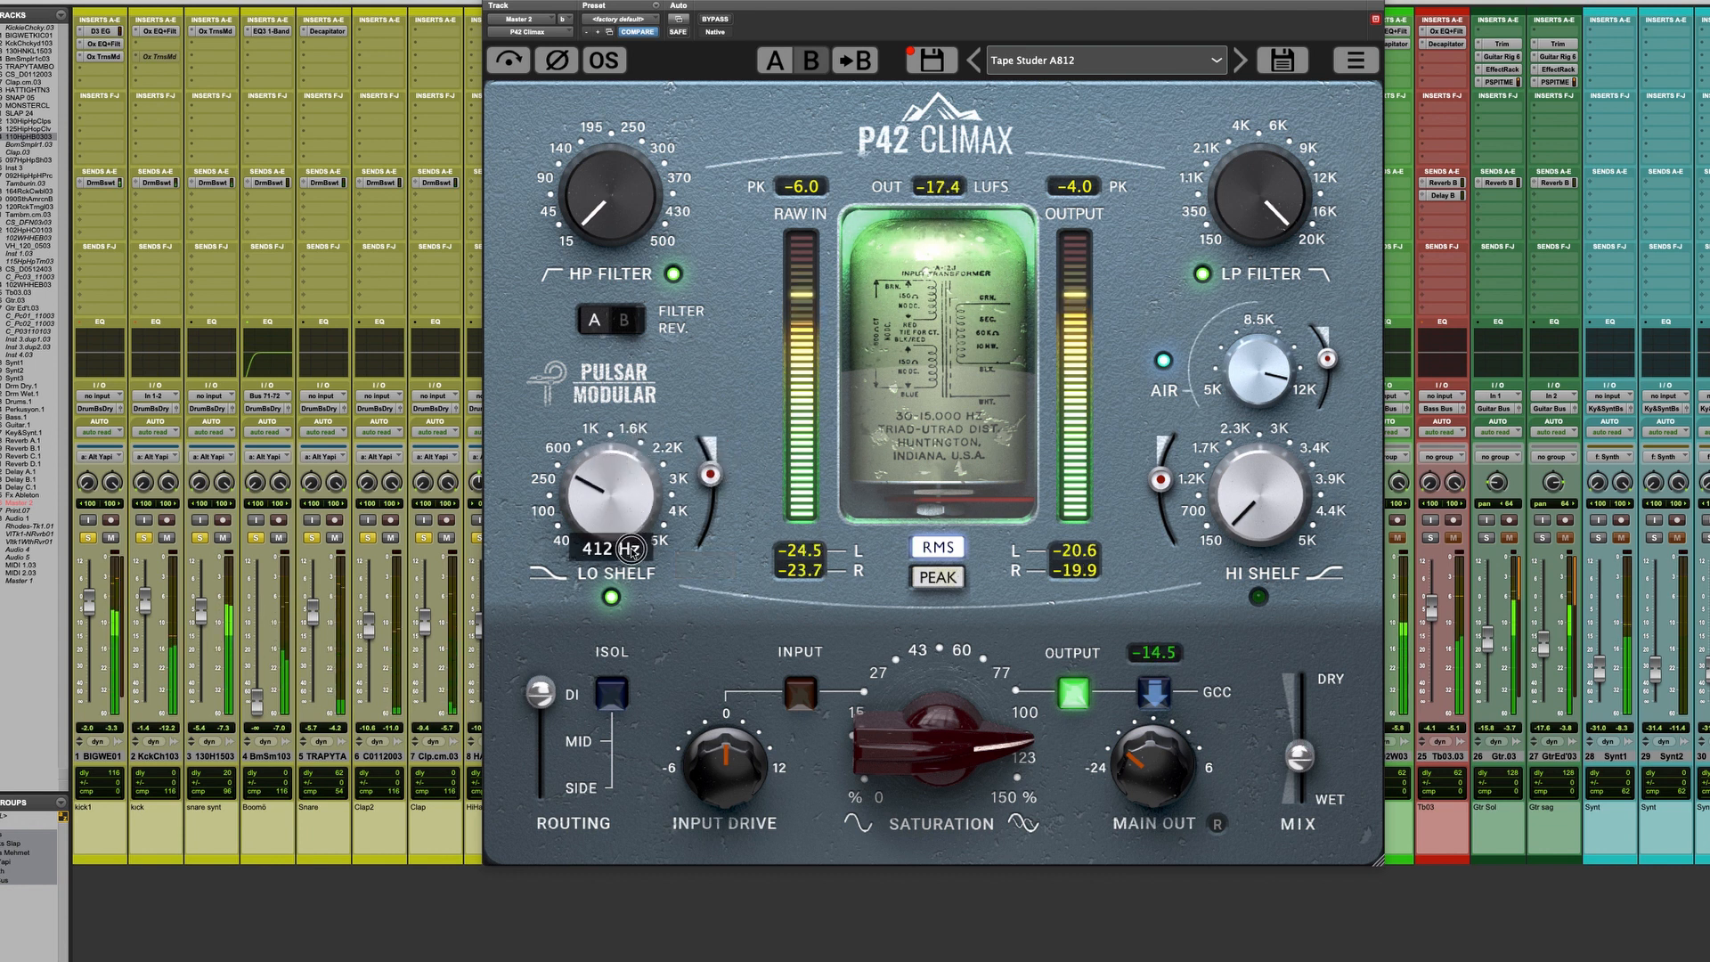
{"action": "left_click_drag", "start_coordinate": [943, 753], "coordinate": [935, 910]}
{"action": "mouse_move", "coordinate": [613, 504]}
{"action": "left_mouse_down"}
{"action": "mouse_move", "coordinate": [615, 472]}
{"action": "mouse_move", "coordinate": [709, 467]}
{"action": "mouse_move", "coordinate": [712, 506]}
{"action": "mouse_move", "coordinate": [605, 499]}
{"action": "left_mouse_up"}
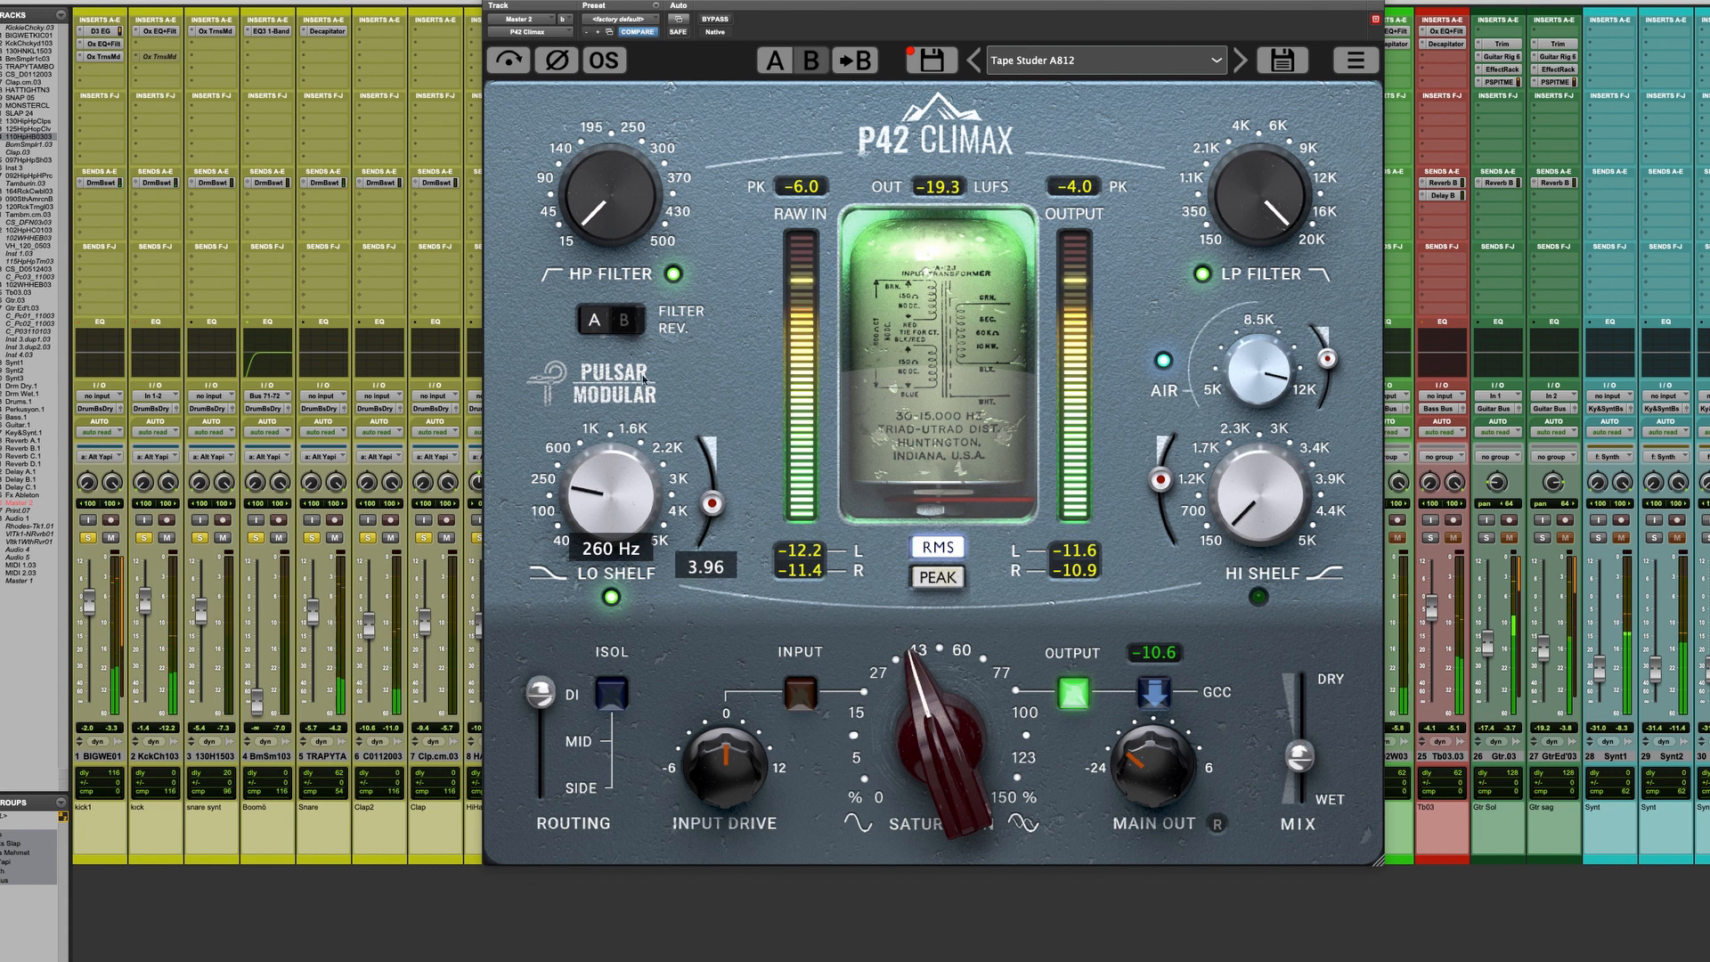
Try the HP and LP filter cutoffs on the mix, and set the air band to 11.93 kHz with a gain of 8.88.
{"action": "left_click_drag", "start_coordinate": [594, 215], "coordinate": [653, 50]}
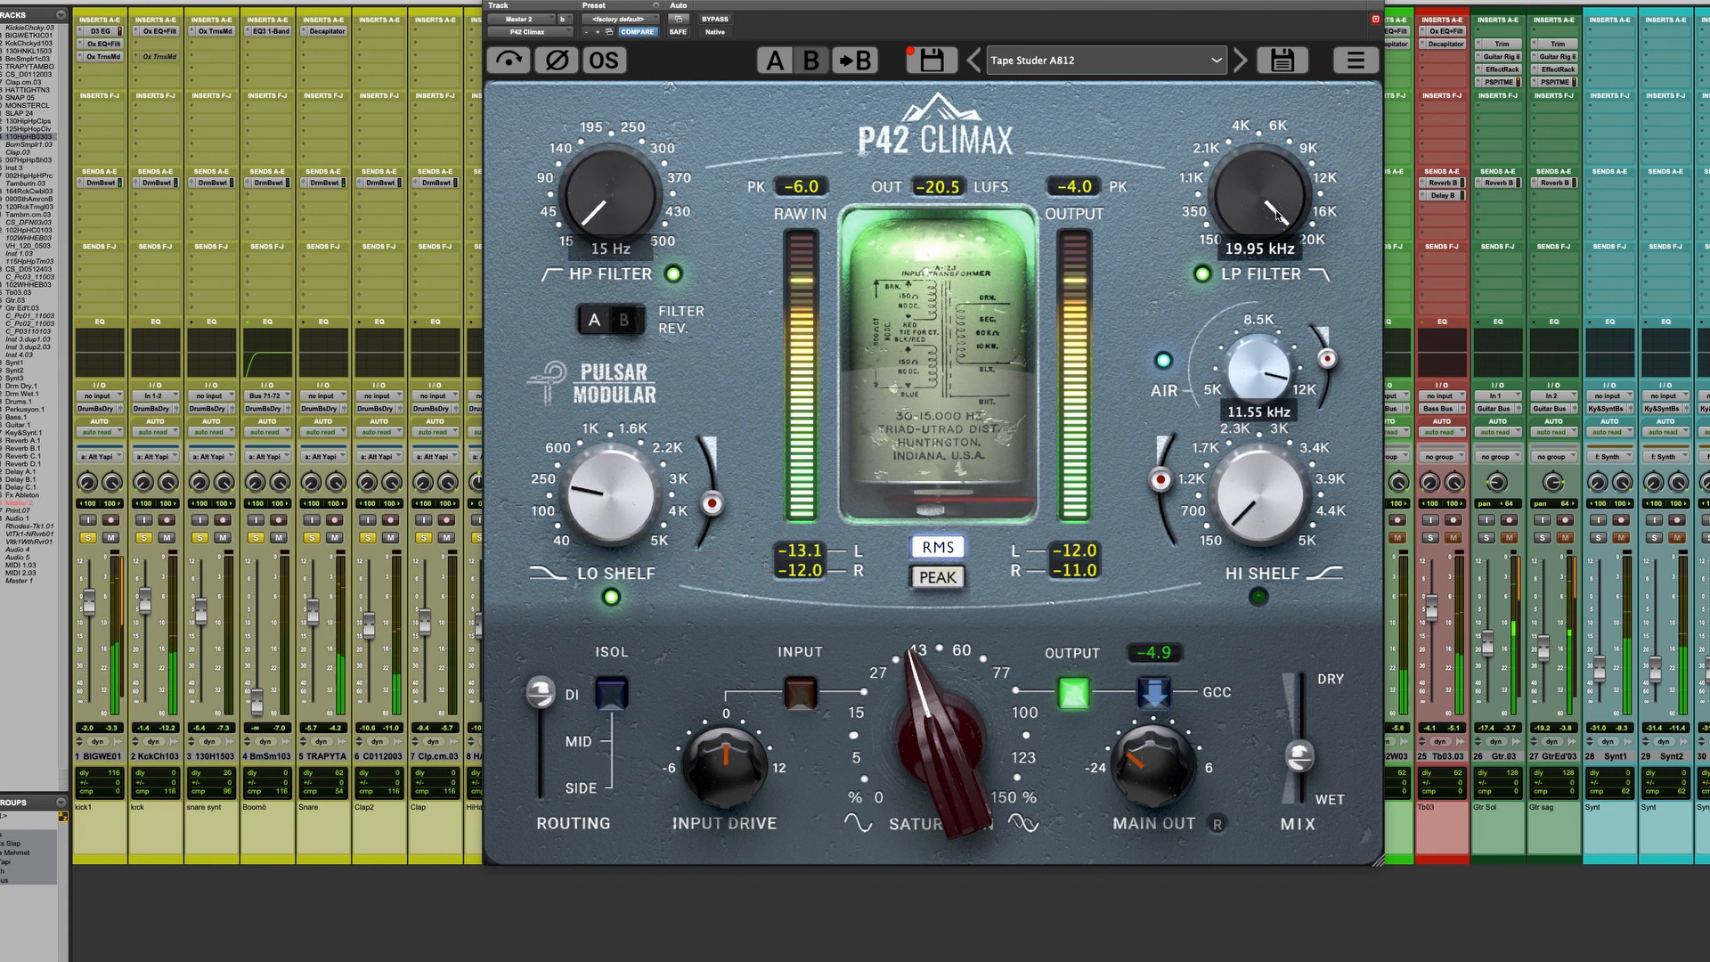
{"action": "left_click_drag", "start_coordinate": [1299, 198], "coordinate": [1198, 853]}
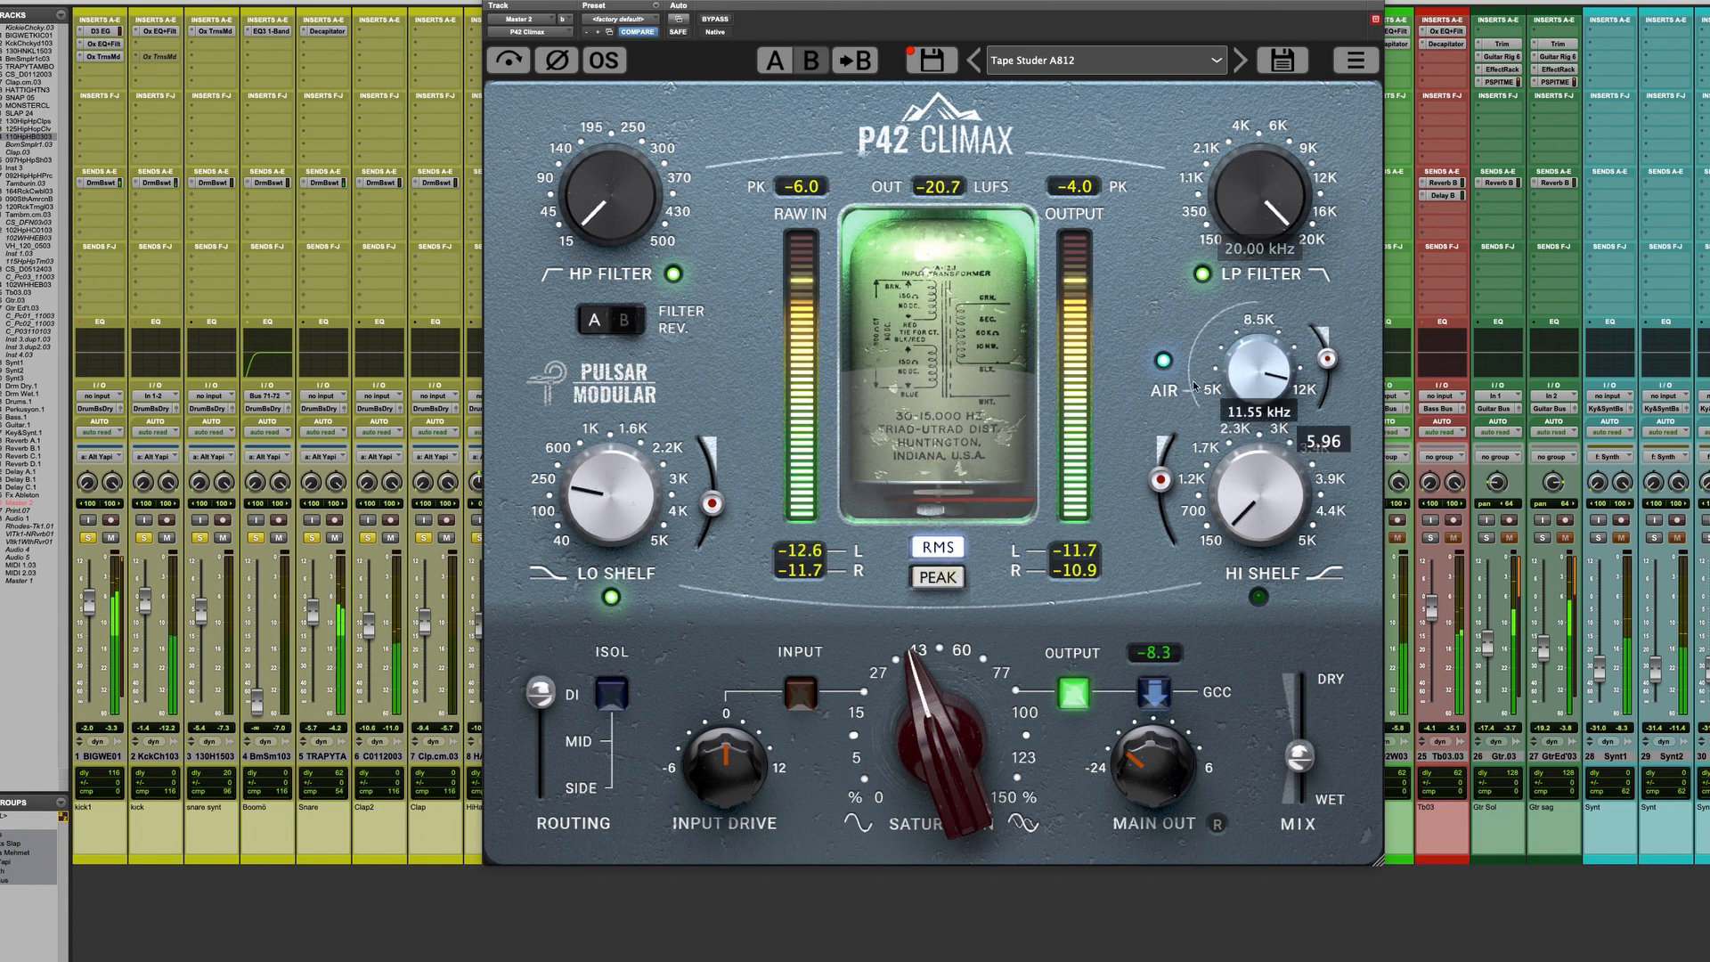
{"action": "left_click_drag", "start_coordinate": [1263, 403], "coordinate": [1321, 336]}
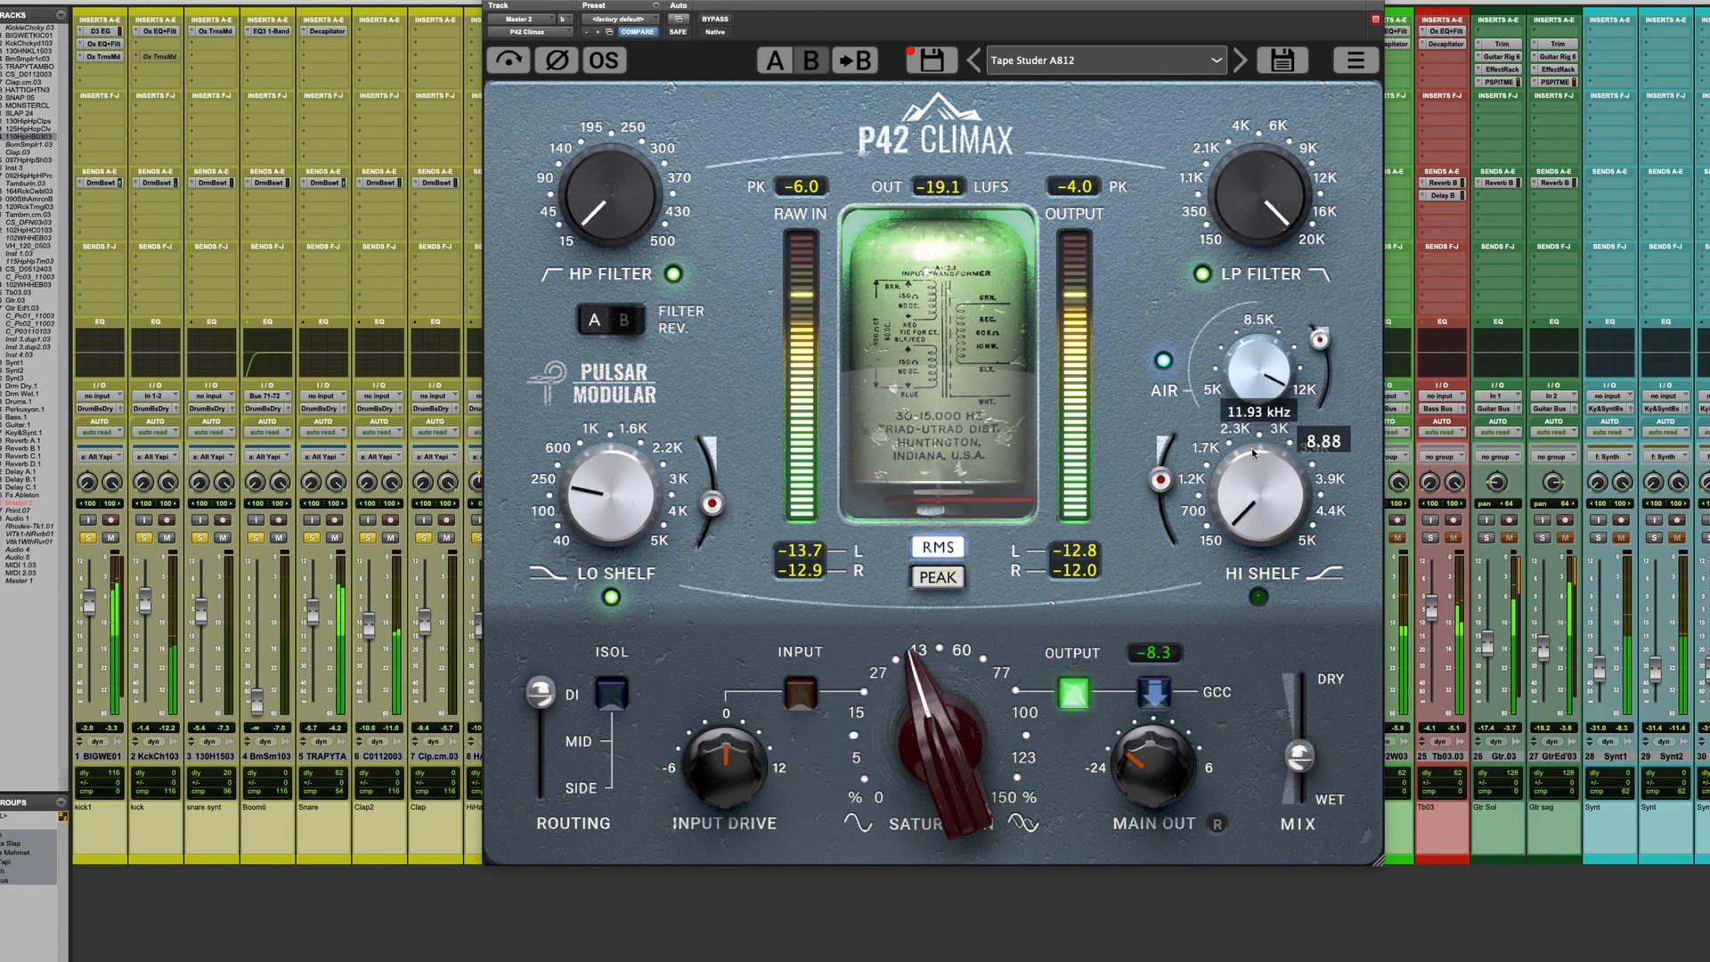
Switch on the hi shelf, try it at 1.60 kHz and 715 Hz with the mix fully wet, and compare with bypass.
{"action": "left_click", "coordinate": [1258, 596]}
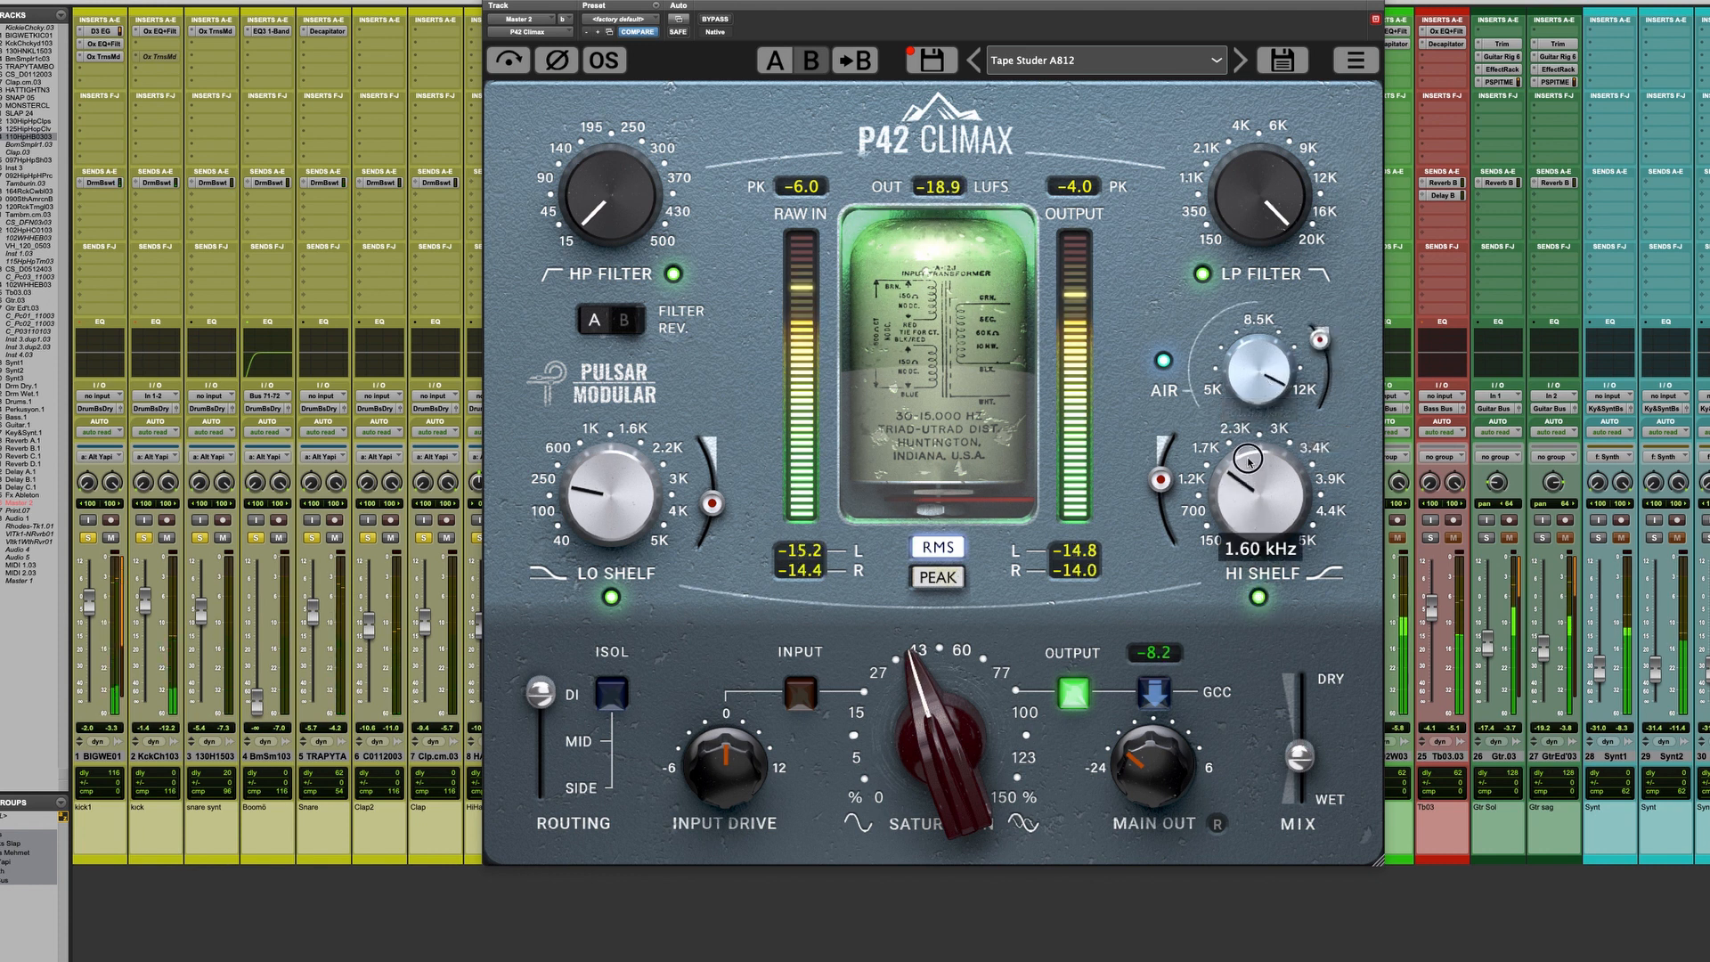
{"action": "left_click_drag", "start_coordinate": [1287, 403], "coordinate": [1276, 510]}
{"action": "mouse_move", "coordinate": [1161, 481]}
{"action": "left_mouse_down"}
{"action": "mouse_move", "coordinate": [1167, 453]}
{"action": "mouse_move", "coordinate": [1158, 481]}
{"action": "left_mouse_up"}
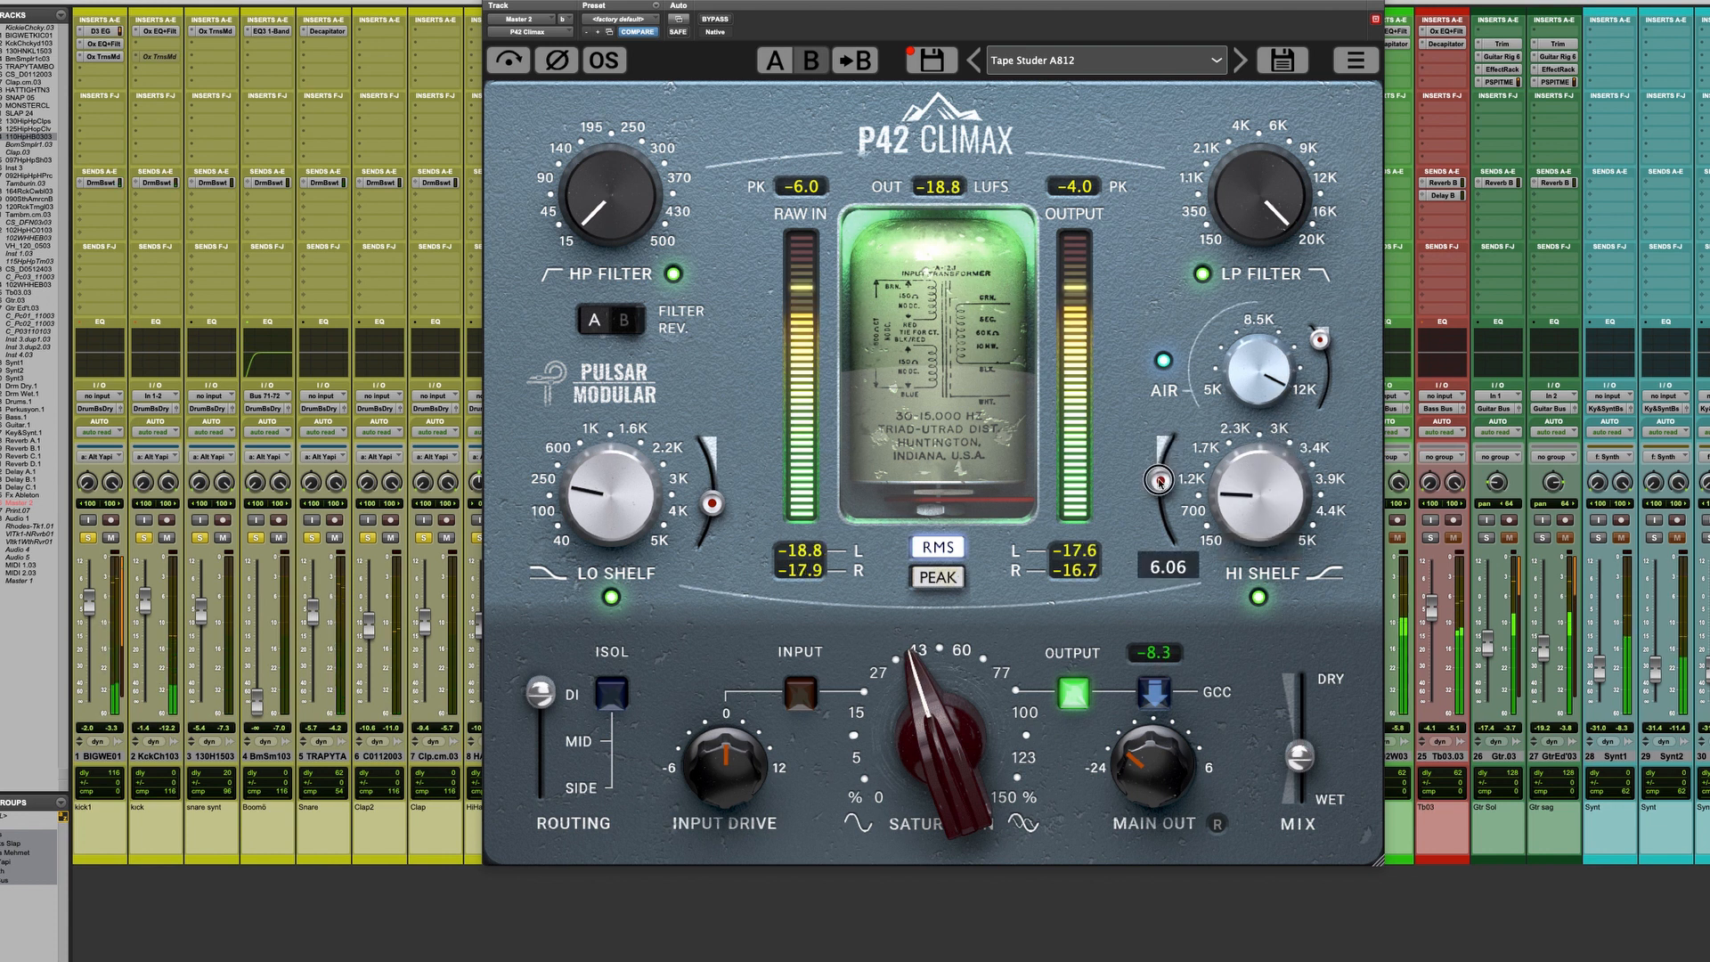
{"action": "left_click_drag", "start_coordinate": [1297, 747], "coordinate": [1298, 805]}
{"action": "left_click_drag", "start_coordinate": [1262, 489], "coordinate": [1285, 357]}
{"action": "left_click_drag", "start_coordinate": [1271, 479], "coordinate": [1267, 520]}
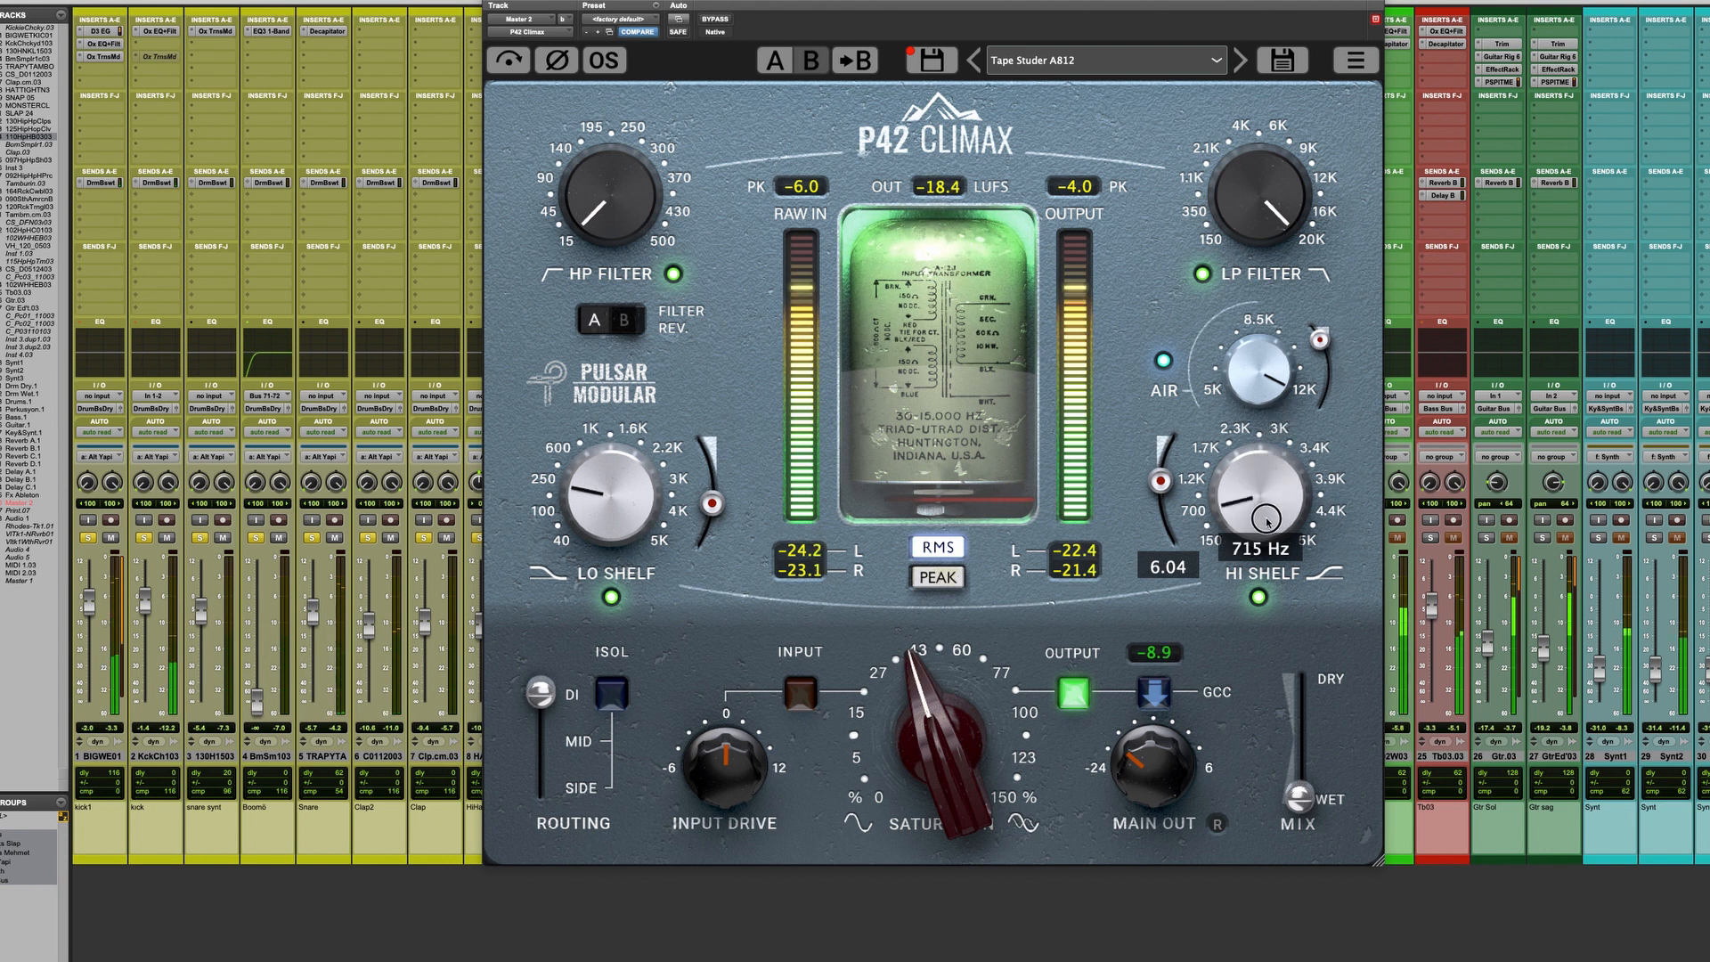
{"action": "left_click_drag", "start_coordinate": [1168, 491], "coordinate": [1161, 508]}
{"action": "left_click", "coordinate": [714, 19]}
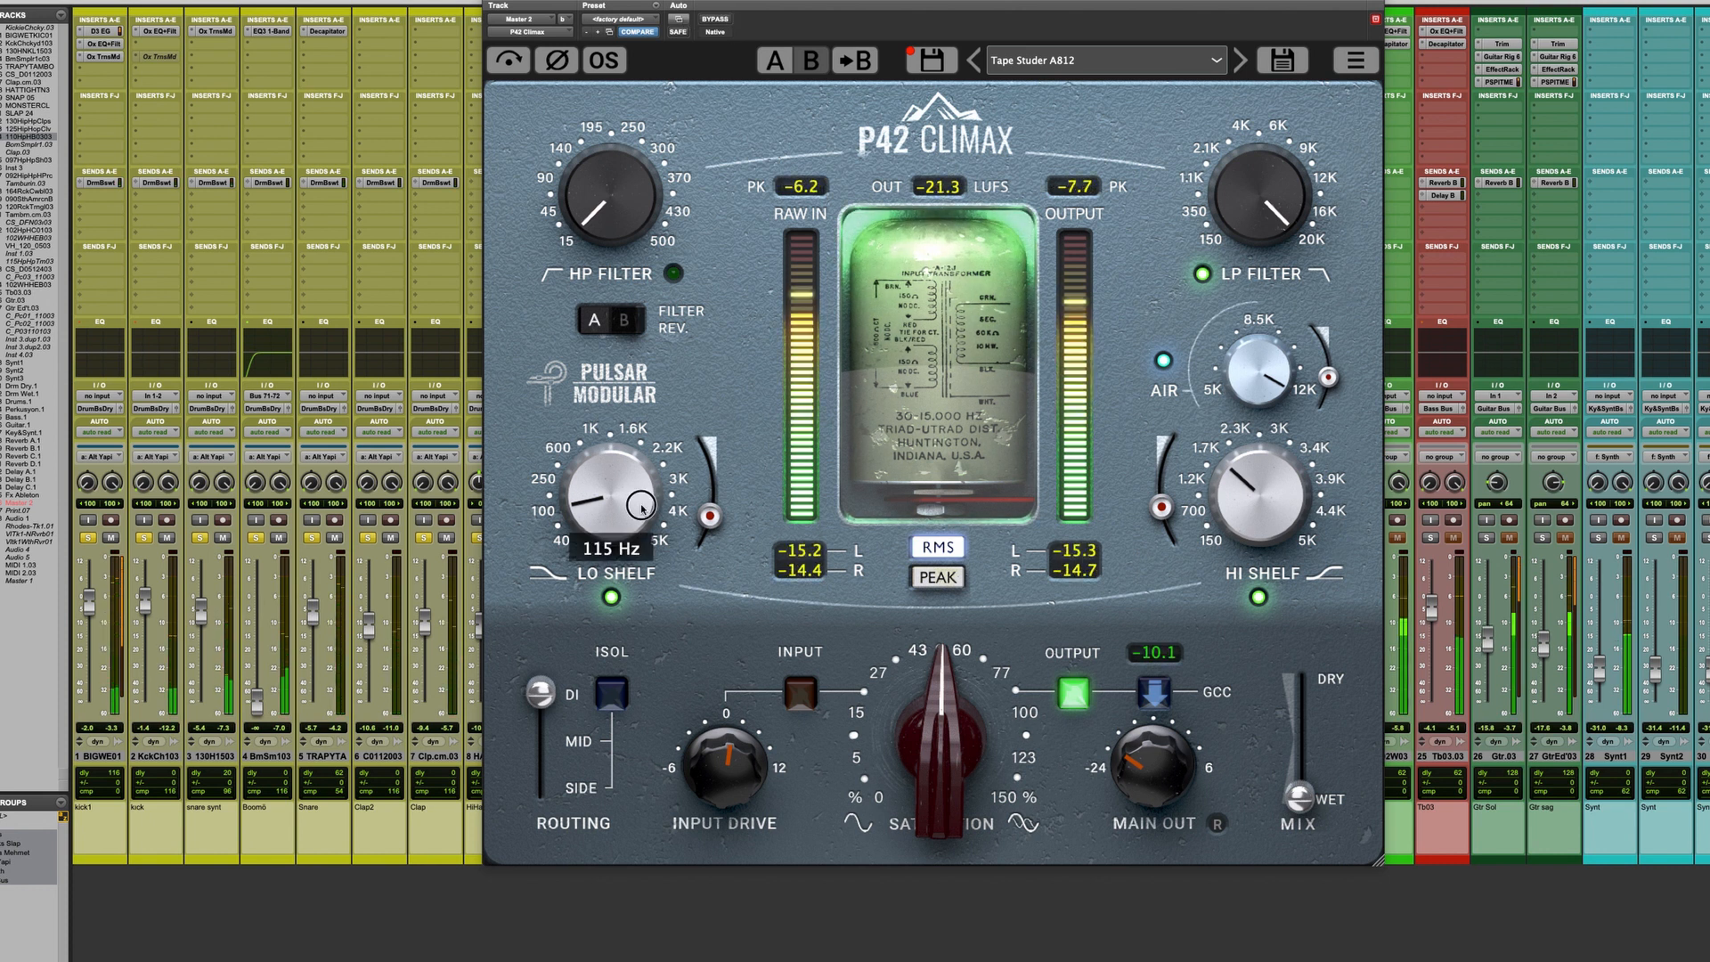
Set the lo shelf to 197 Hz and the hi shelf to 2.49 kHz with a gain of 6.42, and compare with bypass.
{"action": "left_click", "coordinate": [715, 20]}
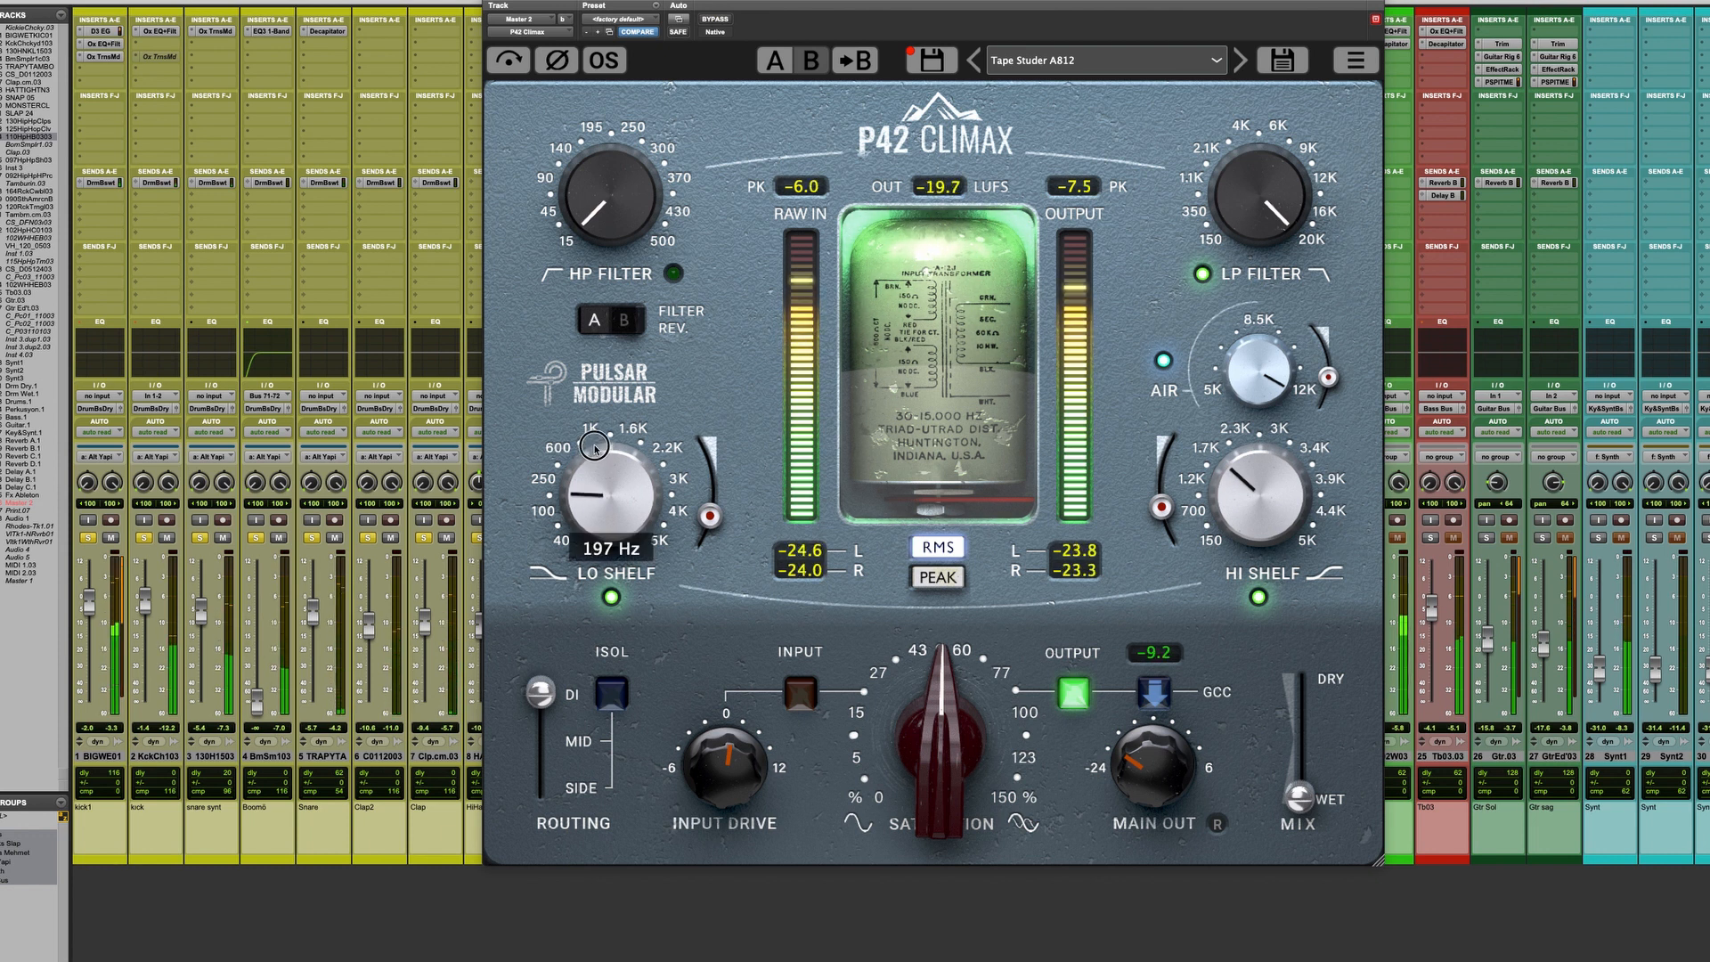
{"action": "left_click", "coordinate": [1298, 508]}
{"action": "left_click_drag", "start_coordinate": [1164, 509], "coordinate": [1265, 451]}
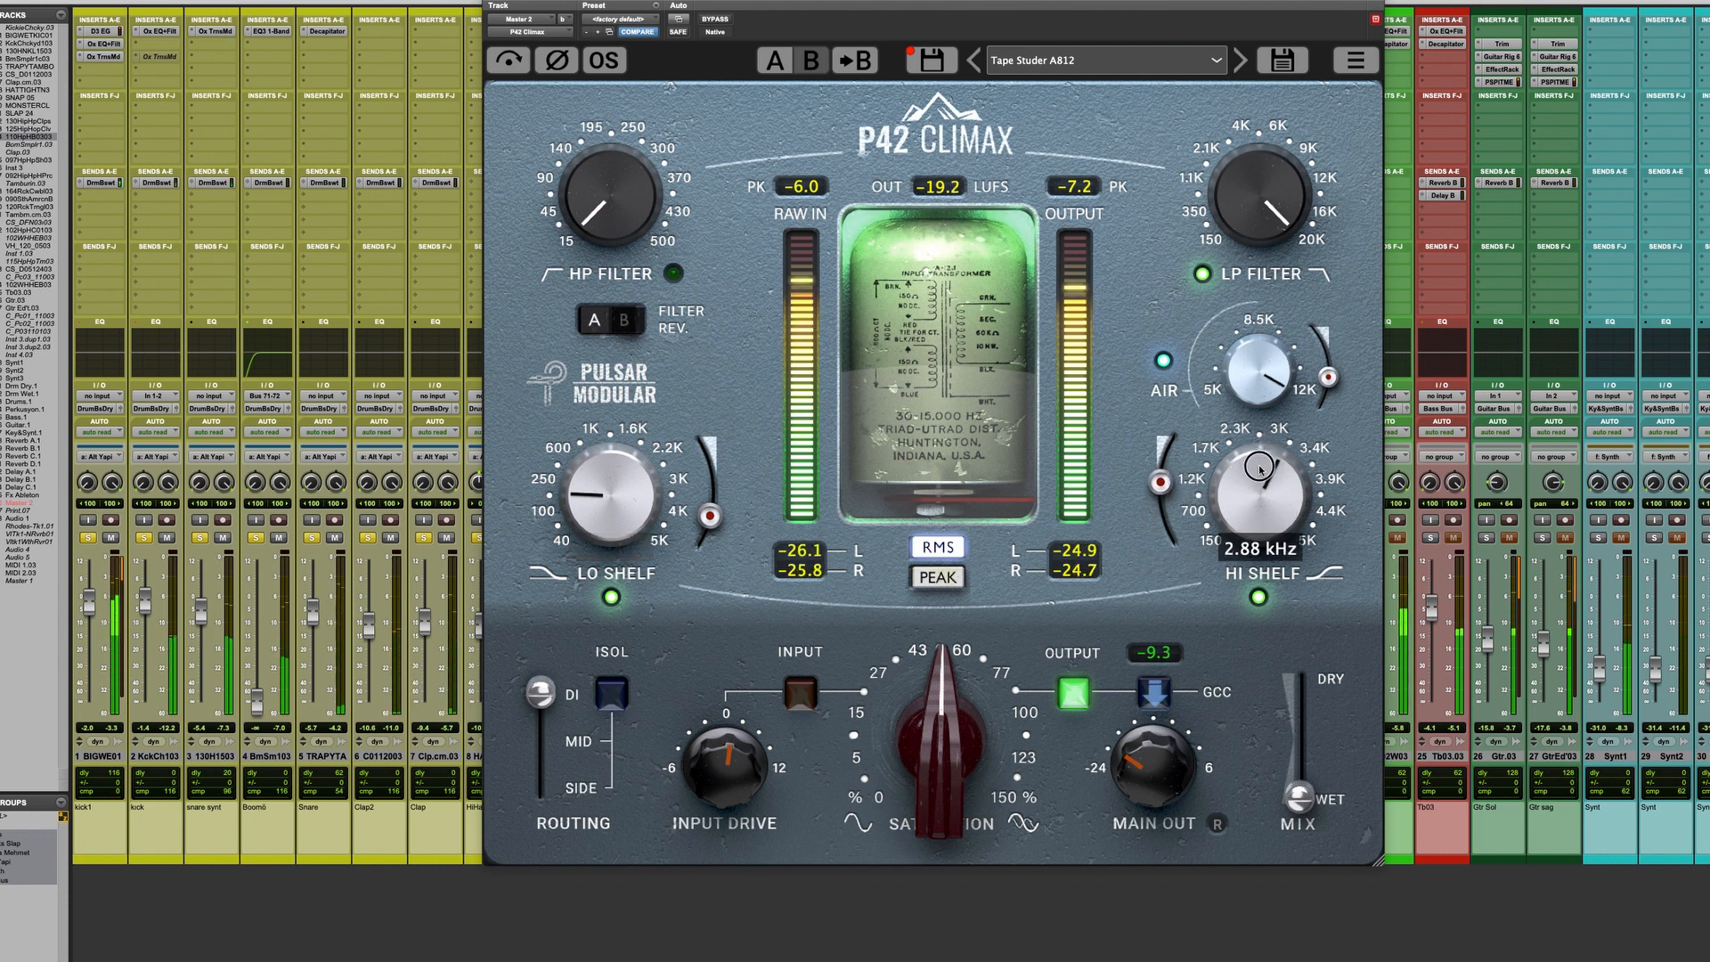
{"action": "left_click_drag", "start_coordinate": [1161, 483], "coordinate": [1161, 477]}
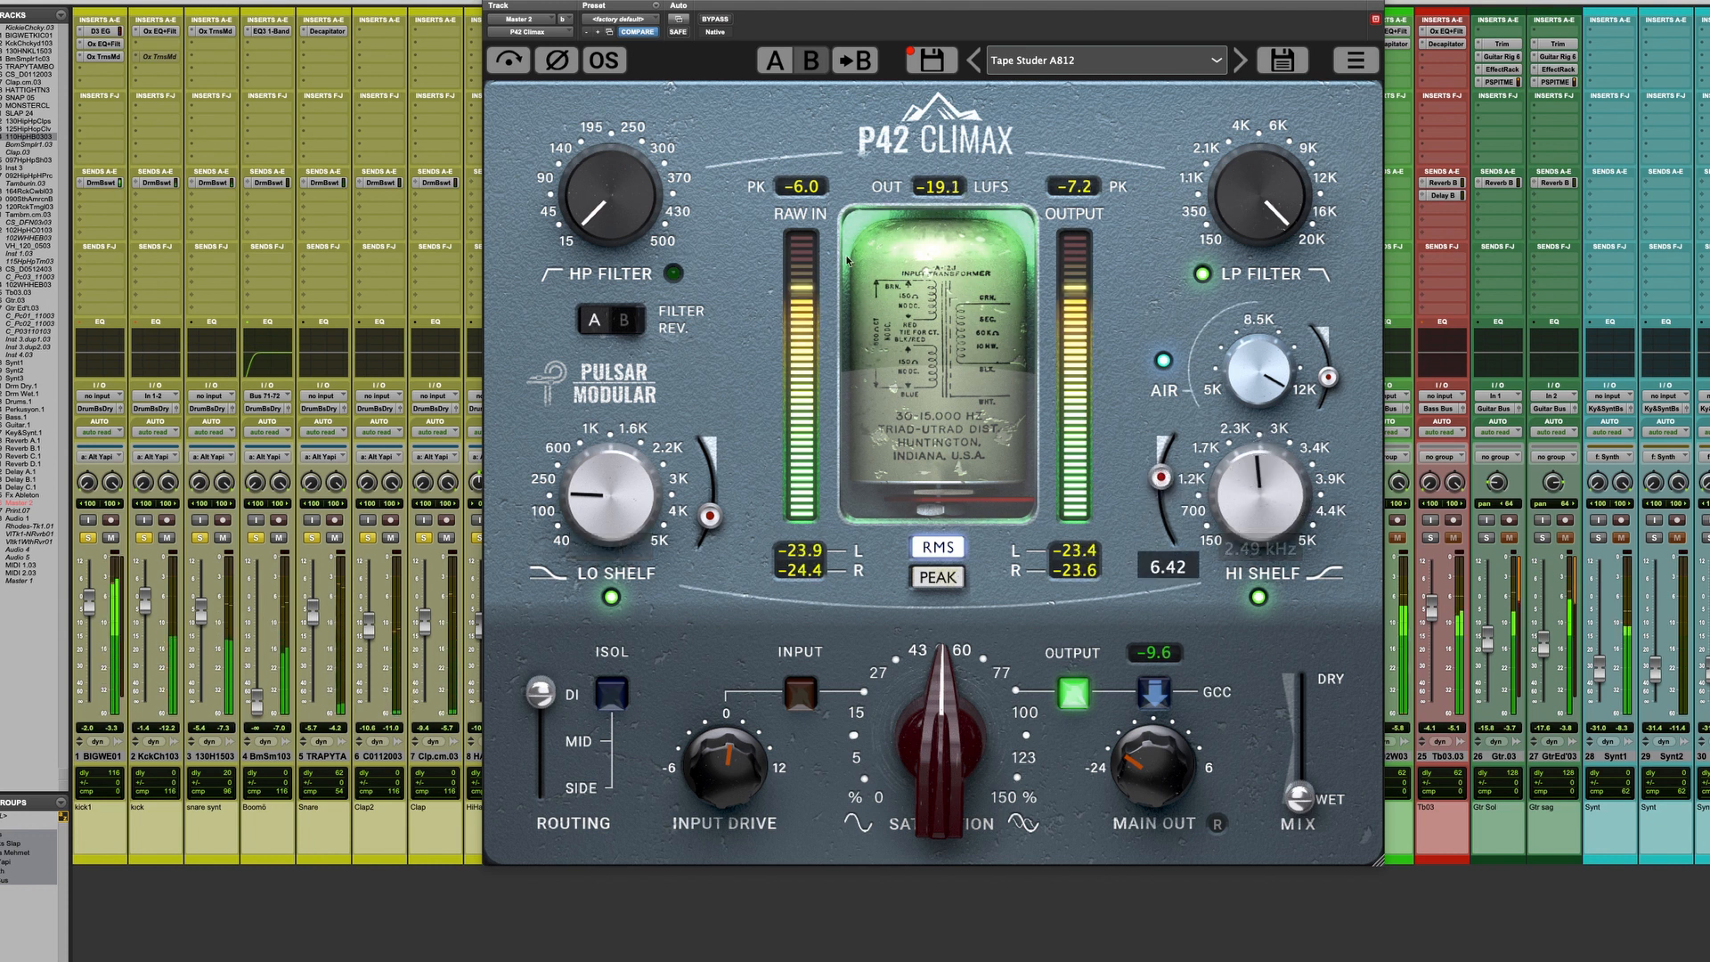
{"action": "left_click", "coordinate": [714, 20]}
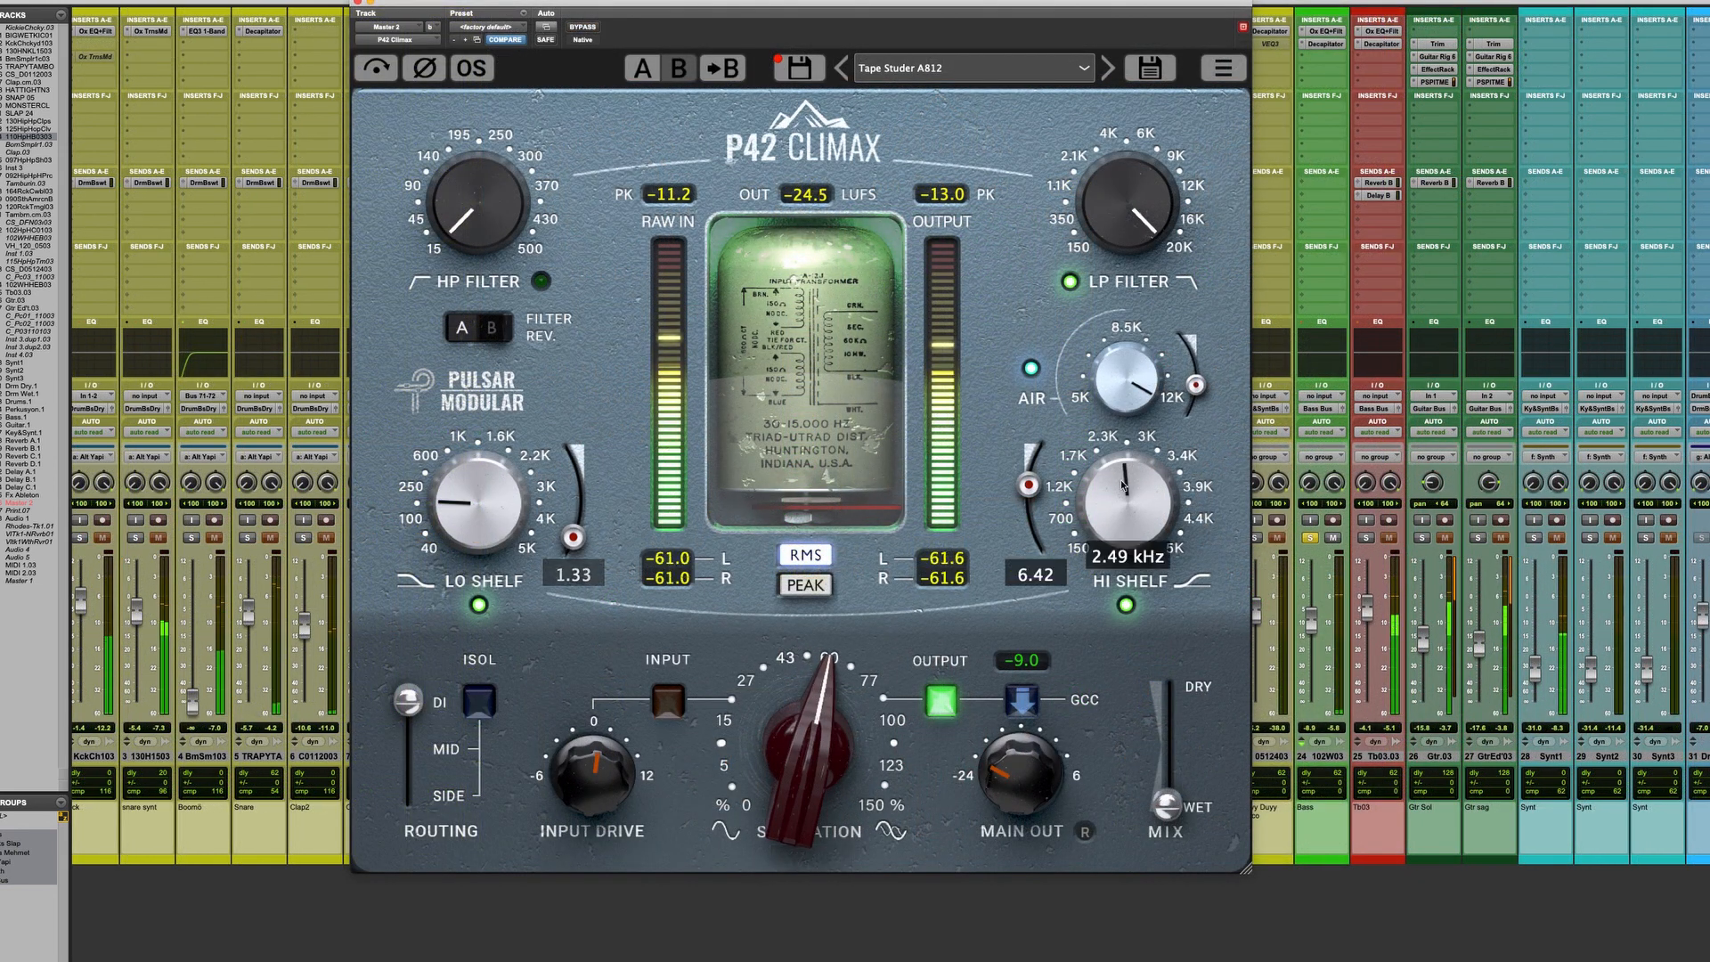
Raise the saturation to between 77 and 100 %, switch on the HP filter and sweep its cutoff from 500 Hz down to 15 Hz.
{"action": "left_click_drag", "start_coordinate": [845, 846], "coordinate": [828, 759]}
{"action": "left_click_drag", "start_coordinate": [447, 170], "coordinate": [461, 18]}
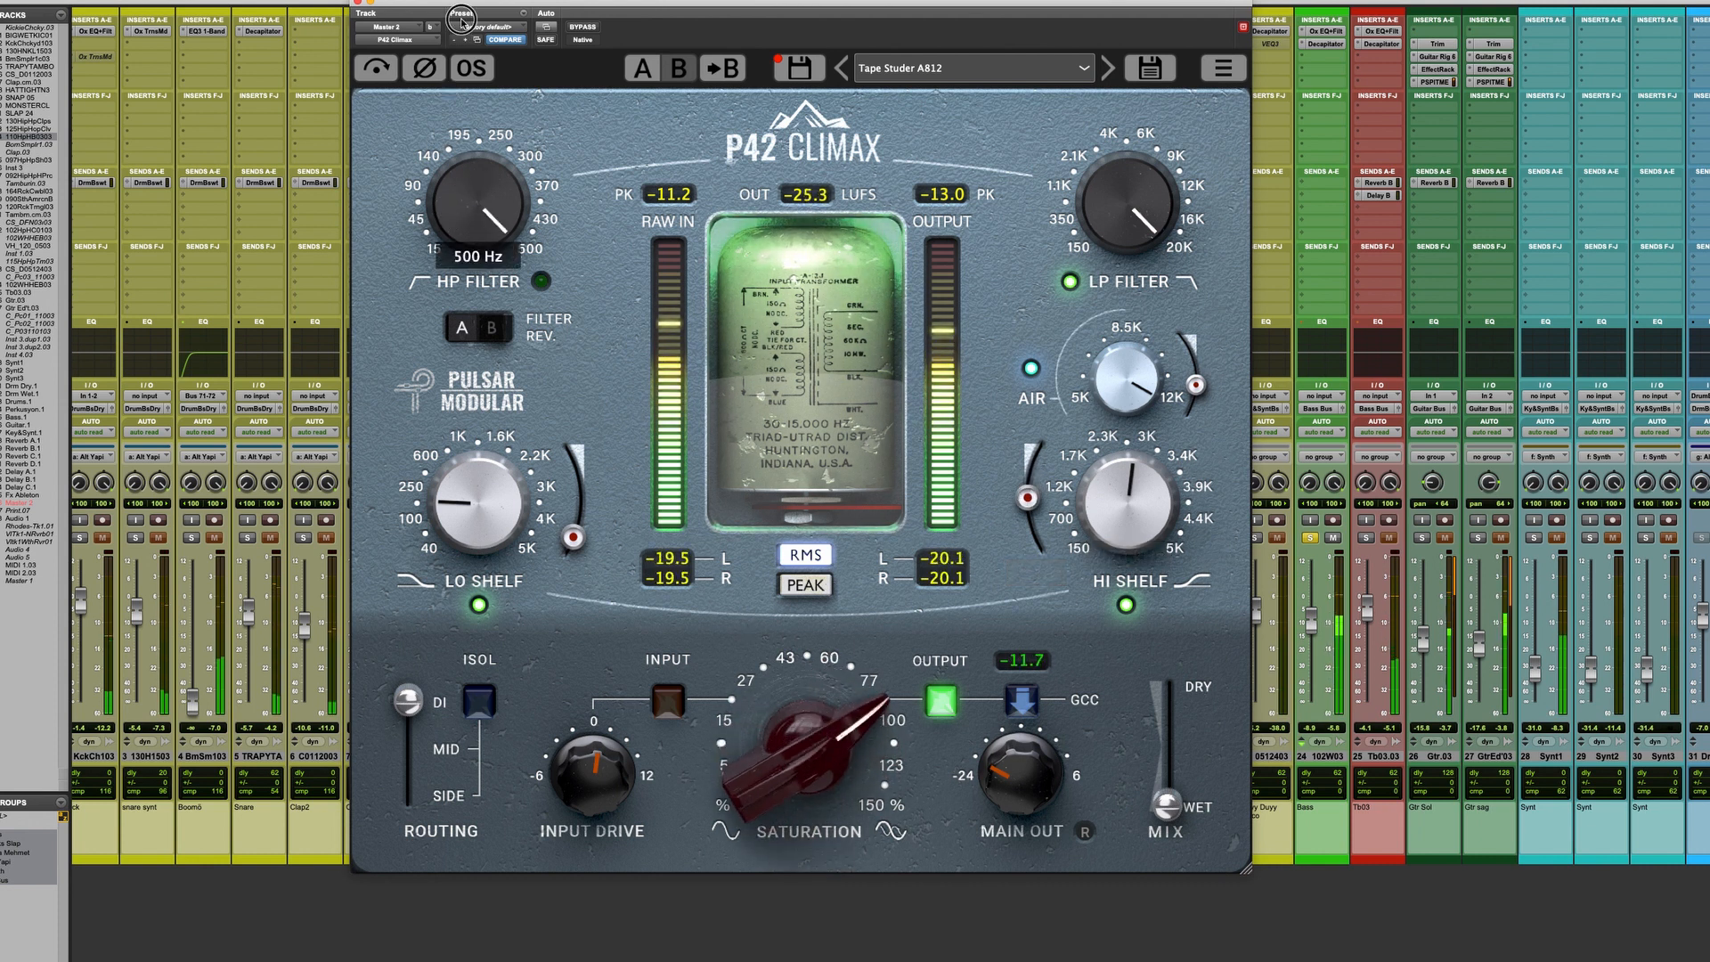
{"action": "left_click", "coordinate": [541, 282]}
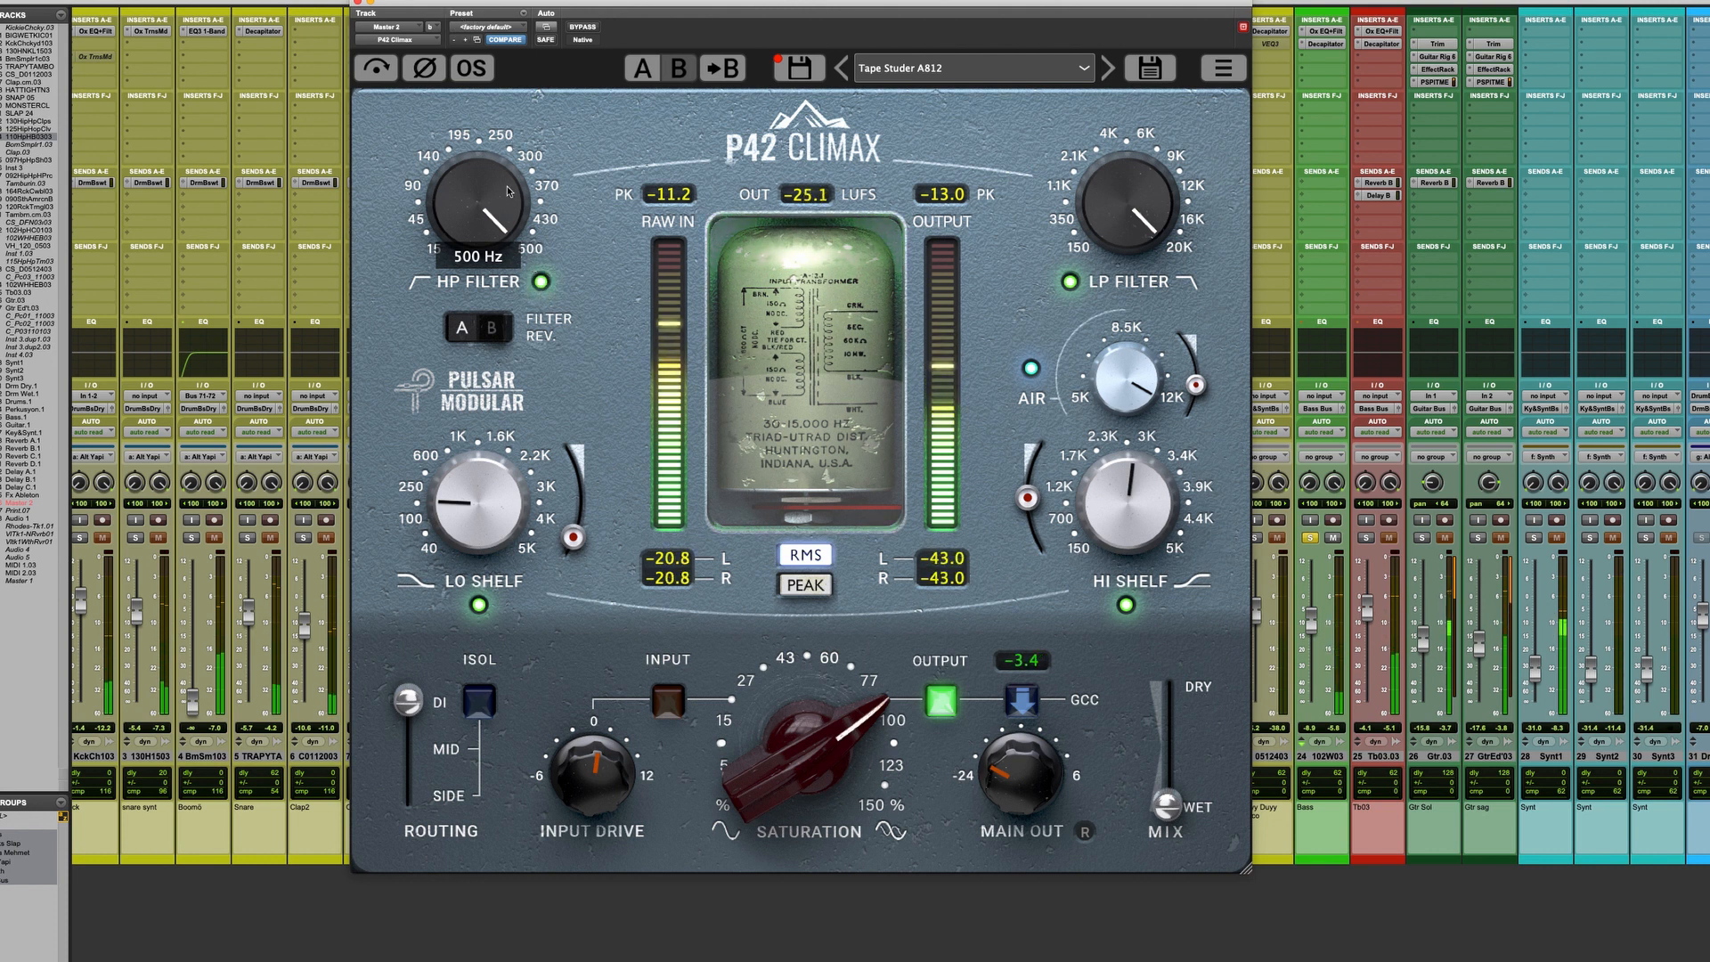
{"action": "left_click_drag", "start_coordinate": [506, 190], "coordinate": [476, 281]}
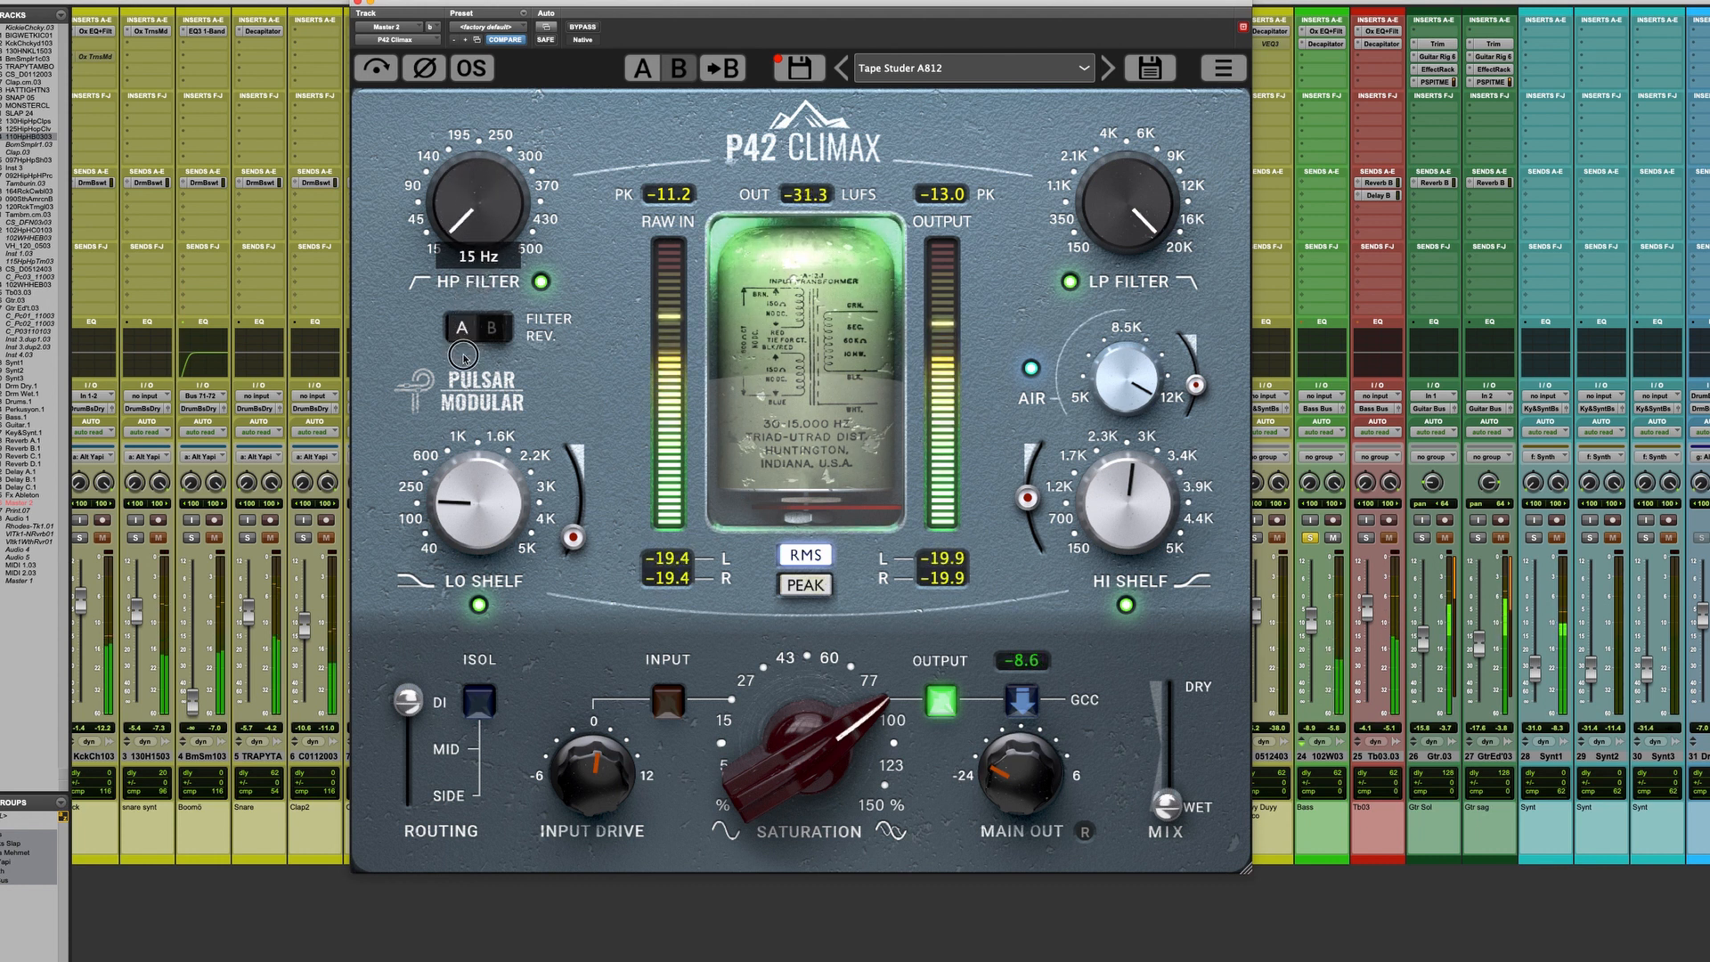
Switch the filter revision to B and try the HP and LP filters, returning them to 15 Hz and 20.00 kHz.
{"action": "left_click_drag", "start_coordinate": [463, 351], "coordinate": [464, 382]}
{"action": "left_click", "coordinate": [494, 332]}
{"action": "mouse_move", "coordinate": [482, 267]}
{"action": "left_mouse_down"}
{"action": "mouse_move", "coordinate": [482, 223]}
{"action": "mouse_move", "coordinate": [482, 266]}
{"action": "left_mouse_up"}
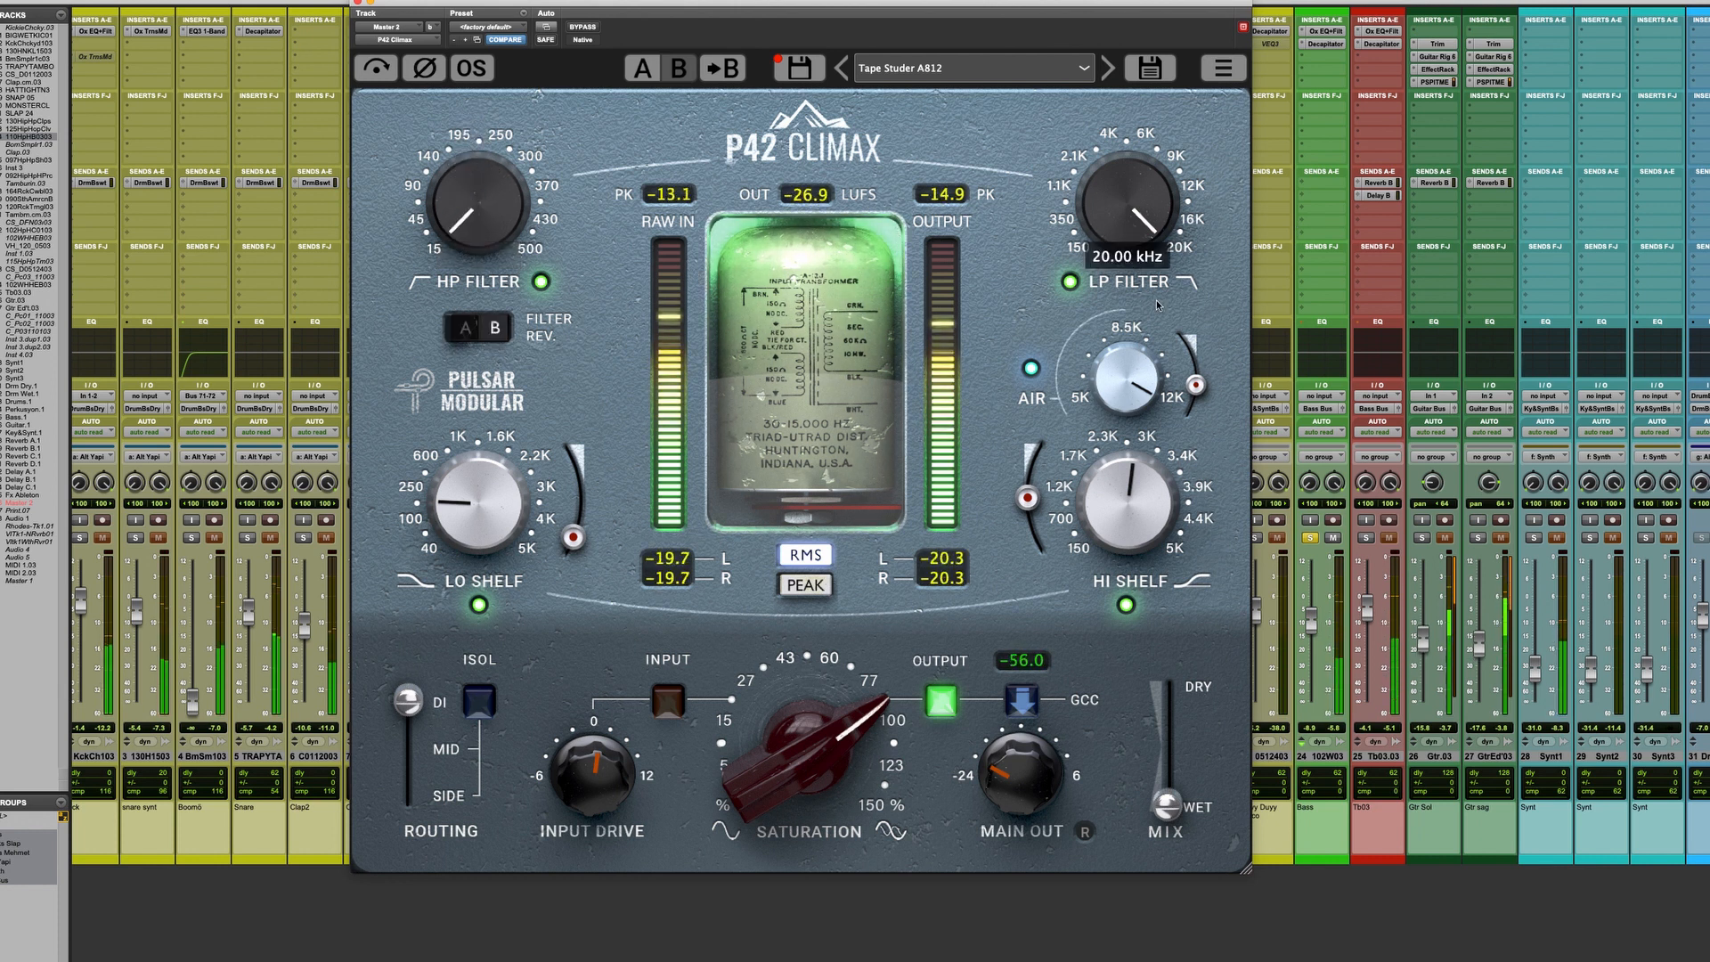
{"action": "mouse_move", "coordinate": [1156, 186]}
{"action": "left_mouse_down"}
{"action": "mouse_move", "coordinate": [1144, 339]}
{"action": "mouse_move", "coordinate": [1139, 191]}
{"action": "left_mouse_up"}
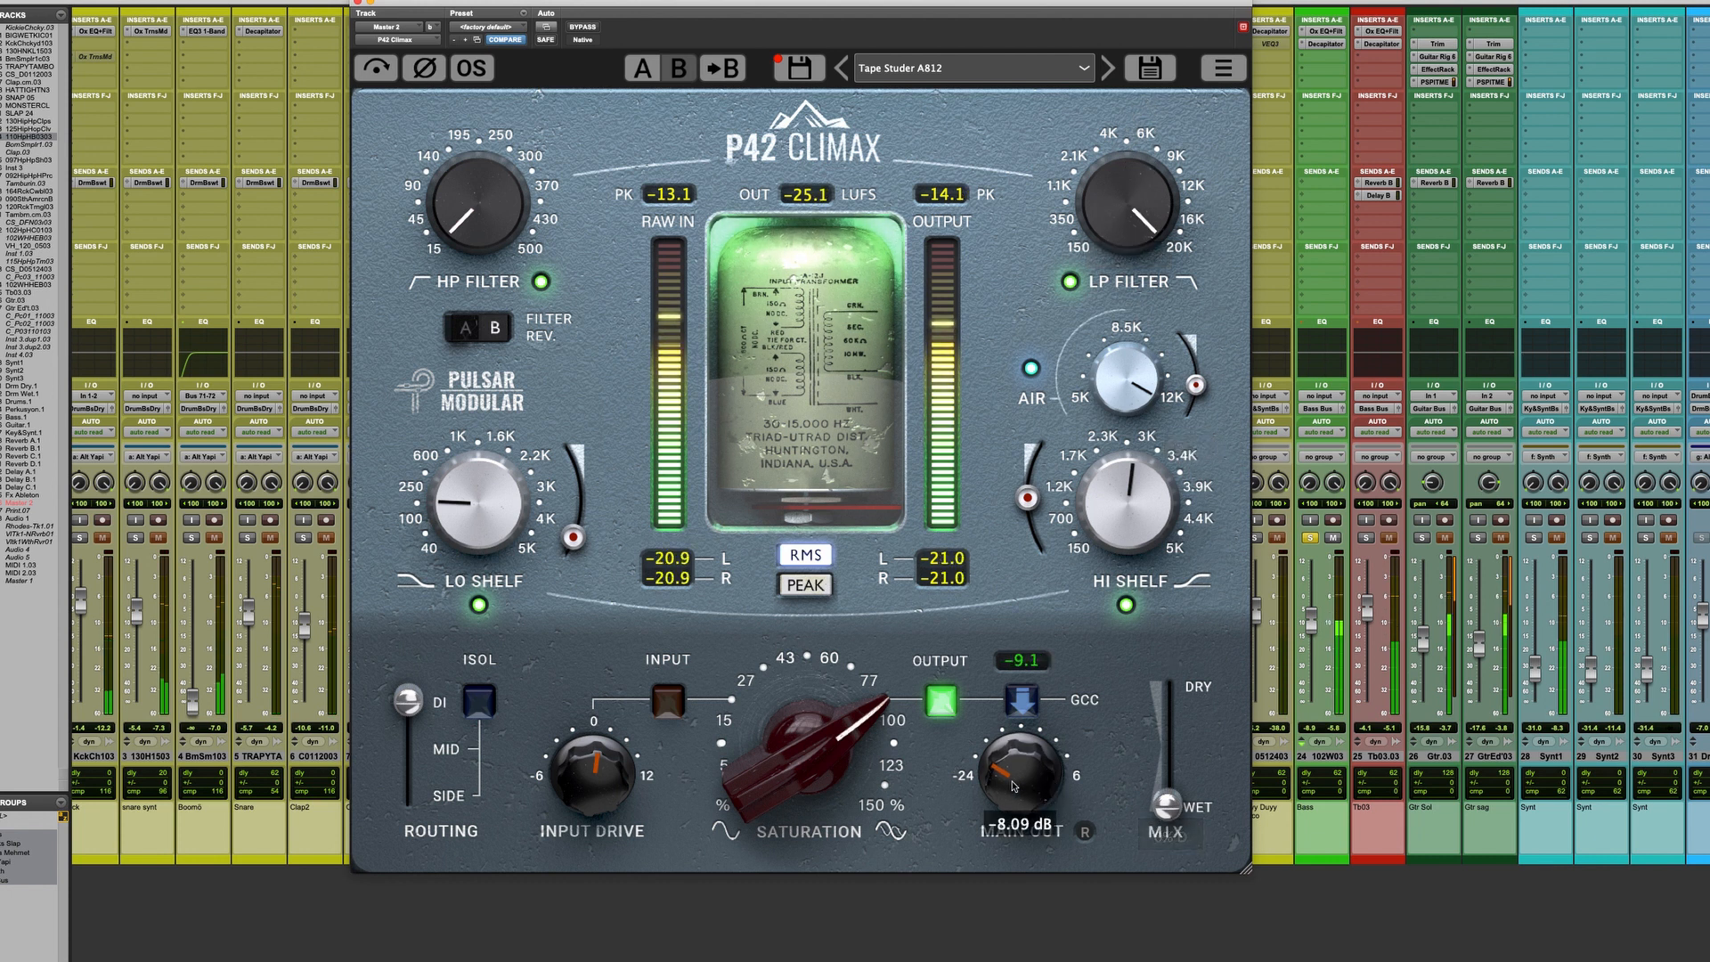
Activate the input option beside the saturation, set the saturation to 108.4 % and the lo shelf to 399 Hz, and compare with bypass.
{"action": "left_click", "coordinate": [672, 703]}
{"action": "left_click_drag", "start_coordinate": [802, 763], "coordinate": [799, 748]}
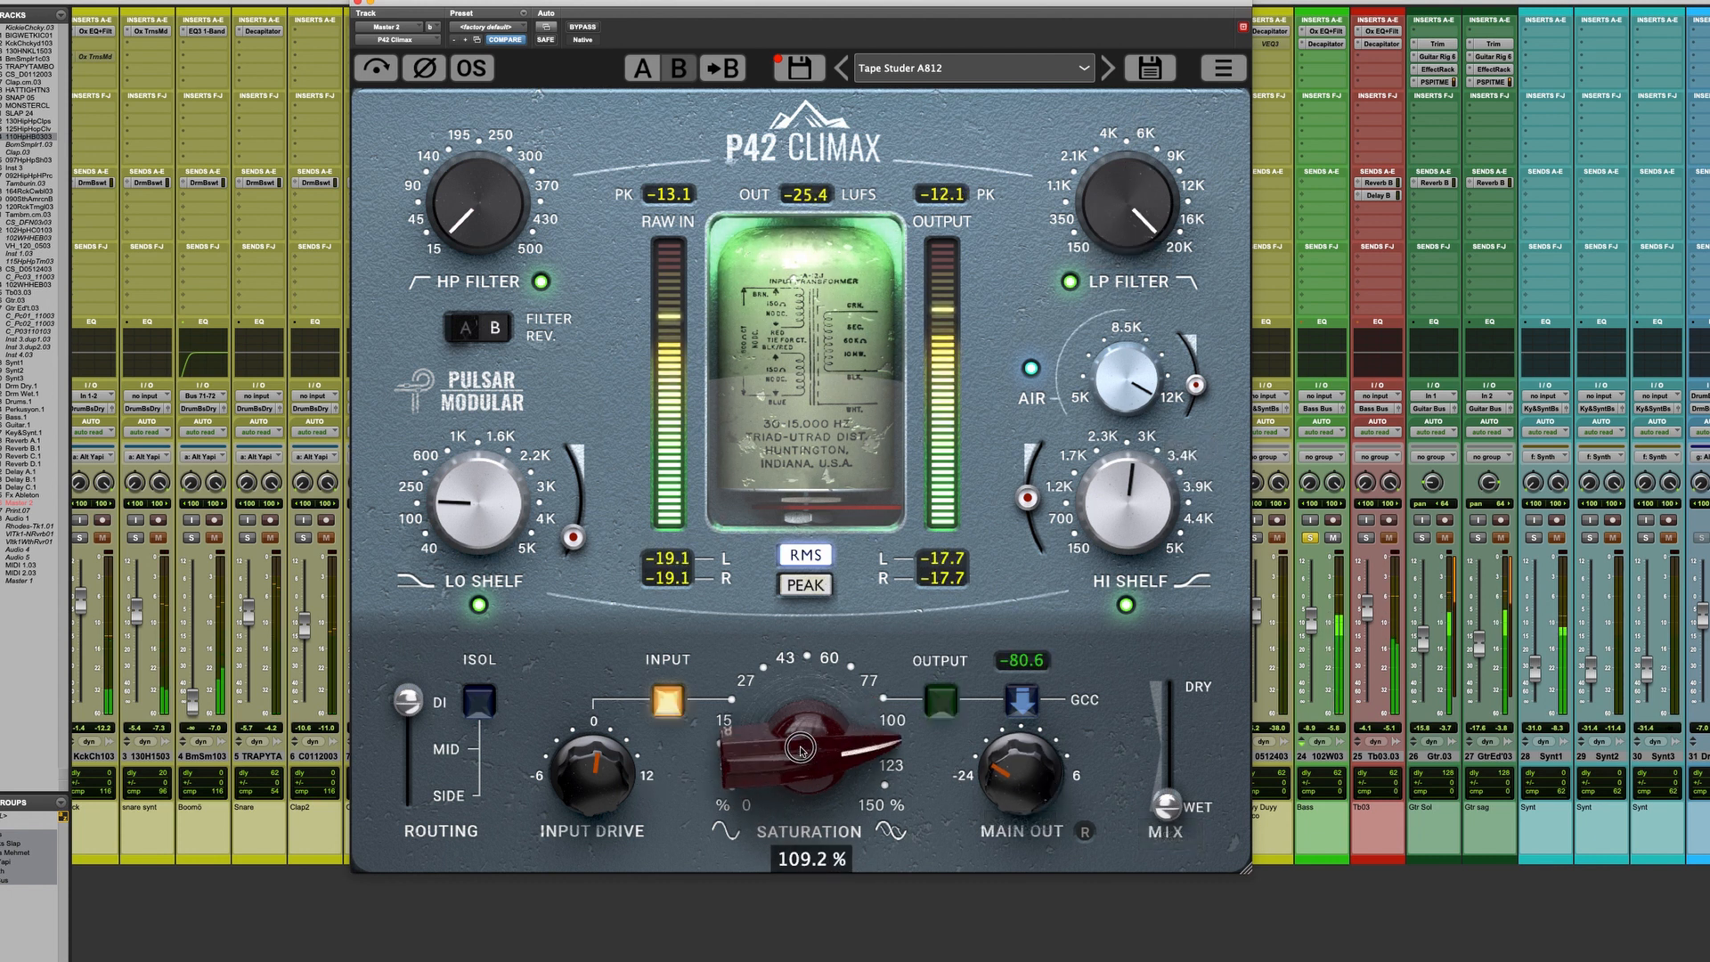
{"action": "left_click_drag", "start_coordinate": [493, 550], "coordinate": [493, 538]}
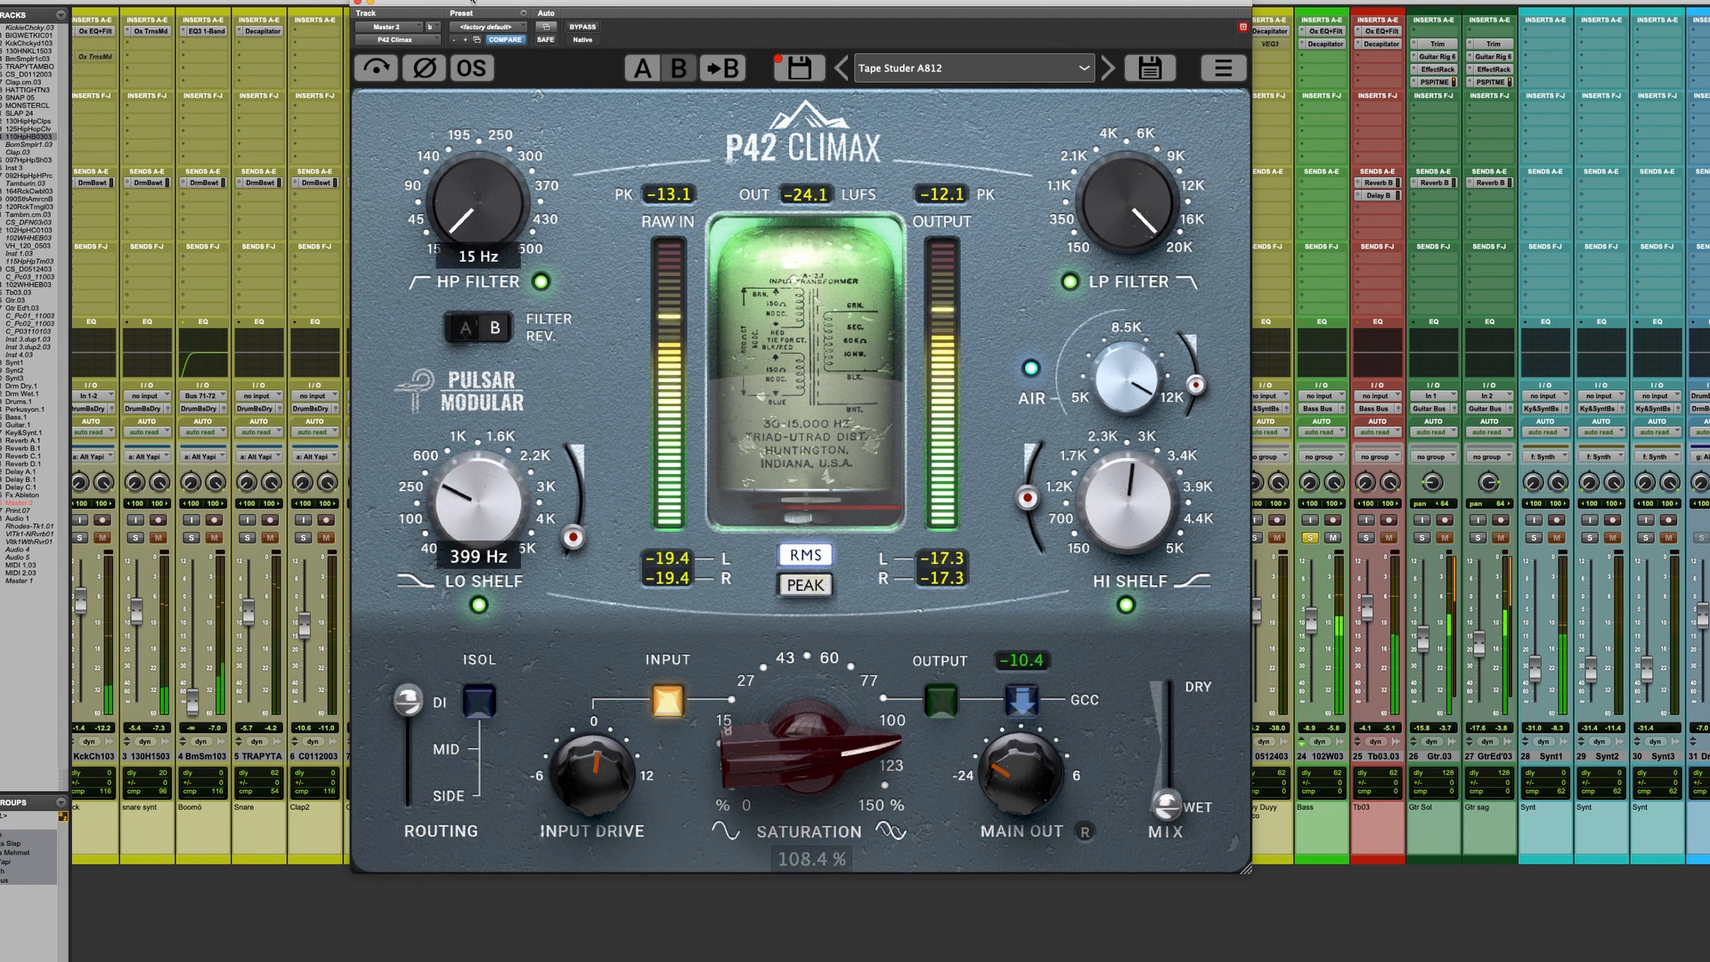
{"action": "left_click", "coordinate": [583, 27]}
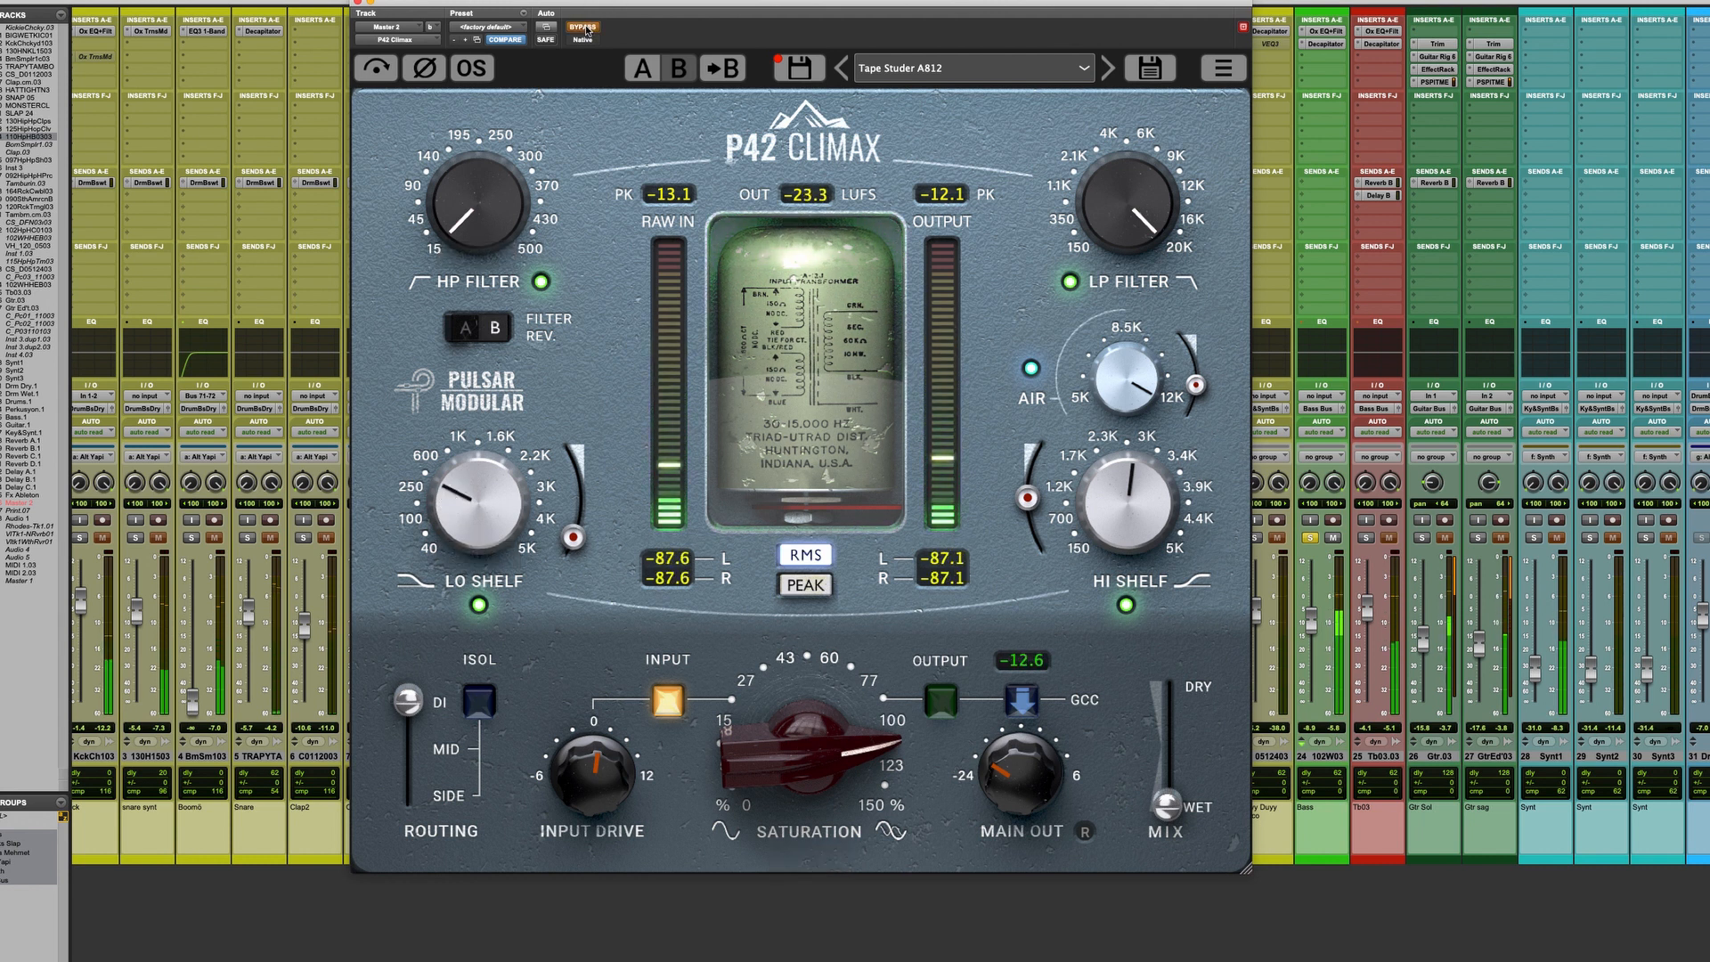
Take the plugin out of bypass and set the lo shelf to 135 Hz, the hi shelf to 2.20 kHz and the air to 8.97 kHz.
{"action": "left_click", "coordinate": [584, 27]}
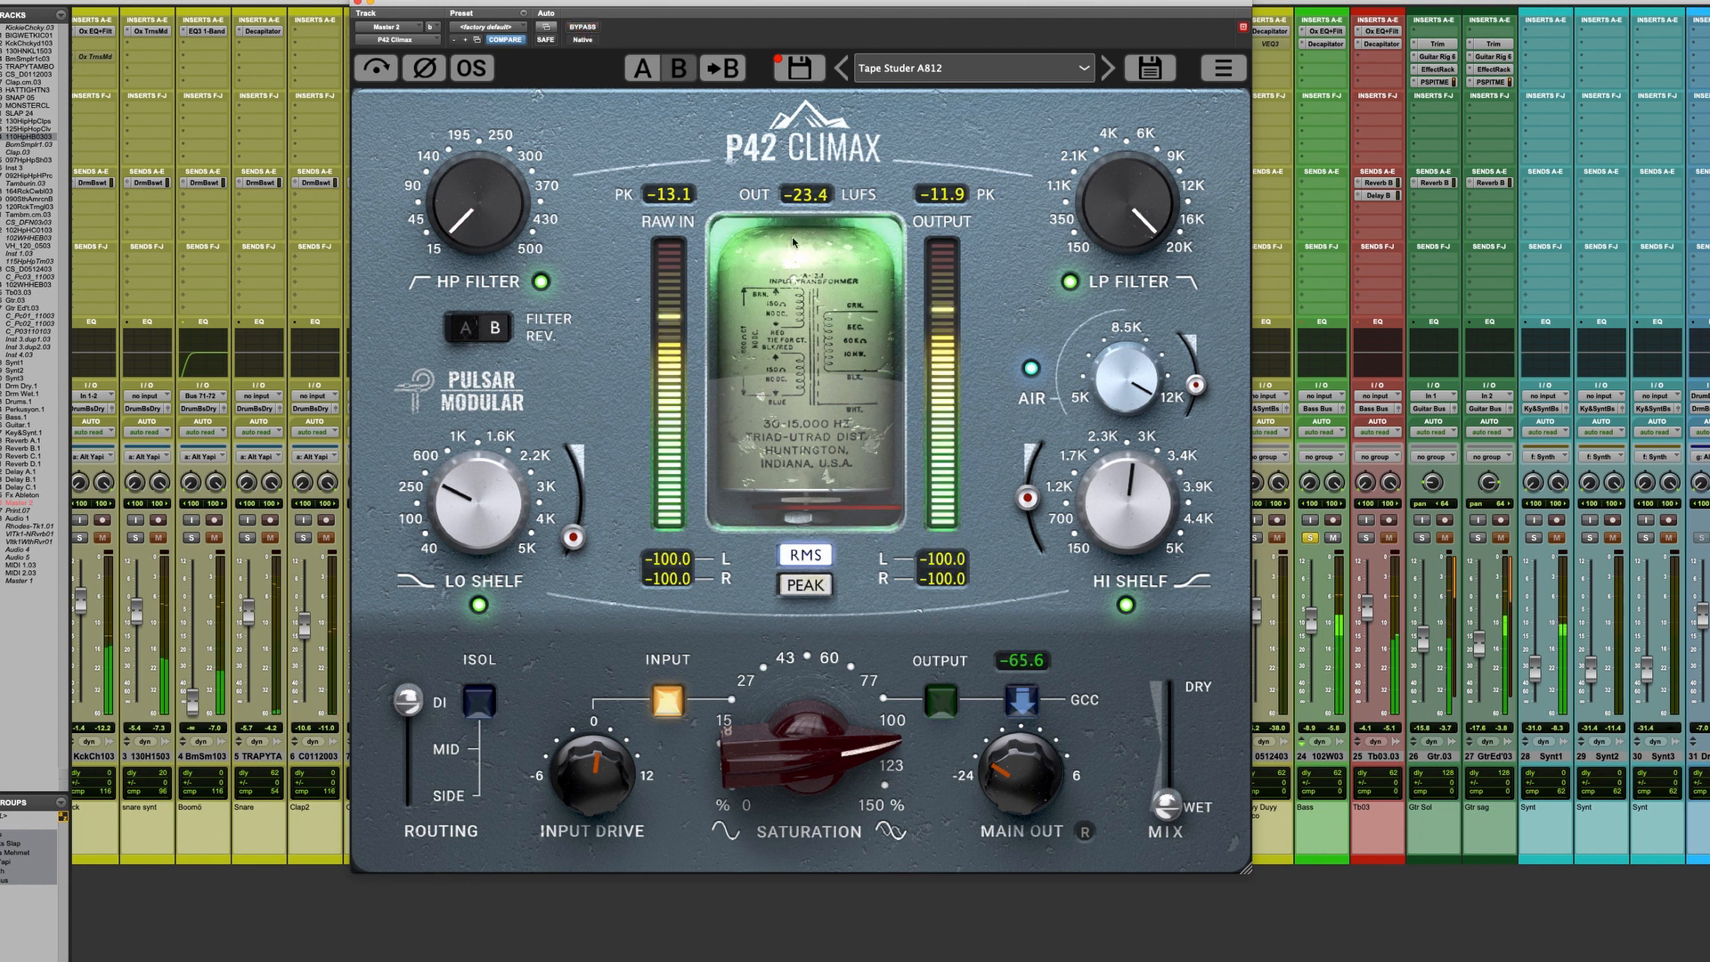
{"action": "left_click_drag", "start_coordinate": [1137, 500], "coordinate": [1134, 519]}
{"action": "left_click_drag", "start_coordinate": [489, 504], "coordinate": [490, 528]}
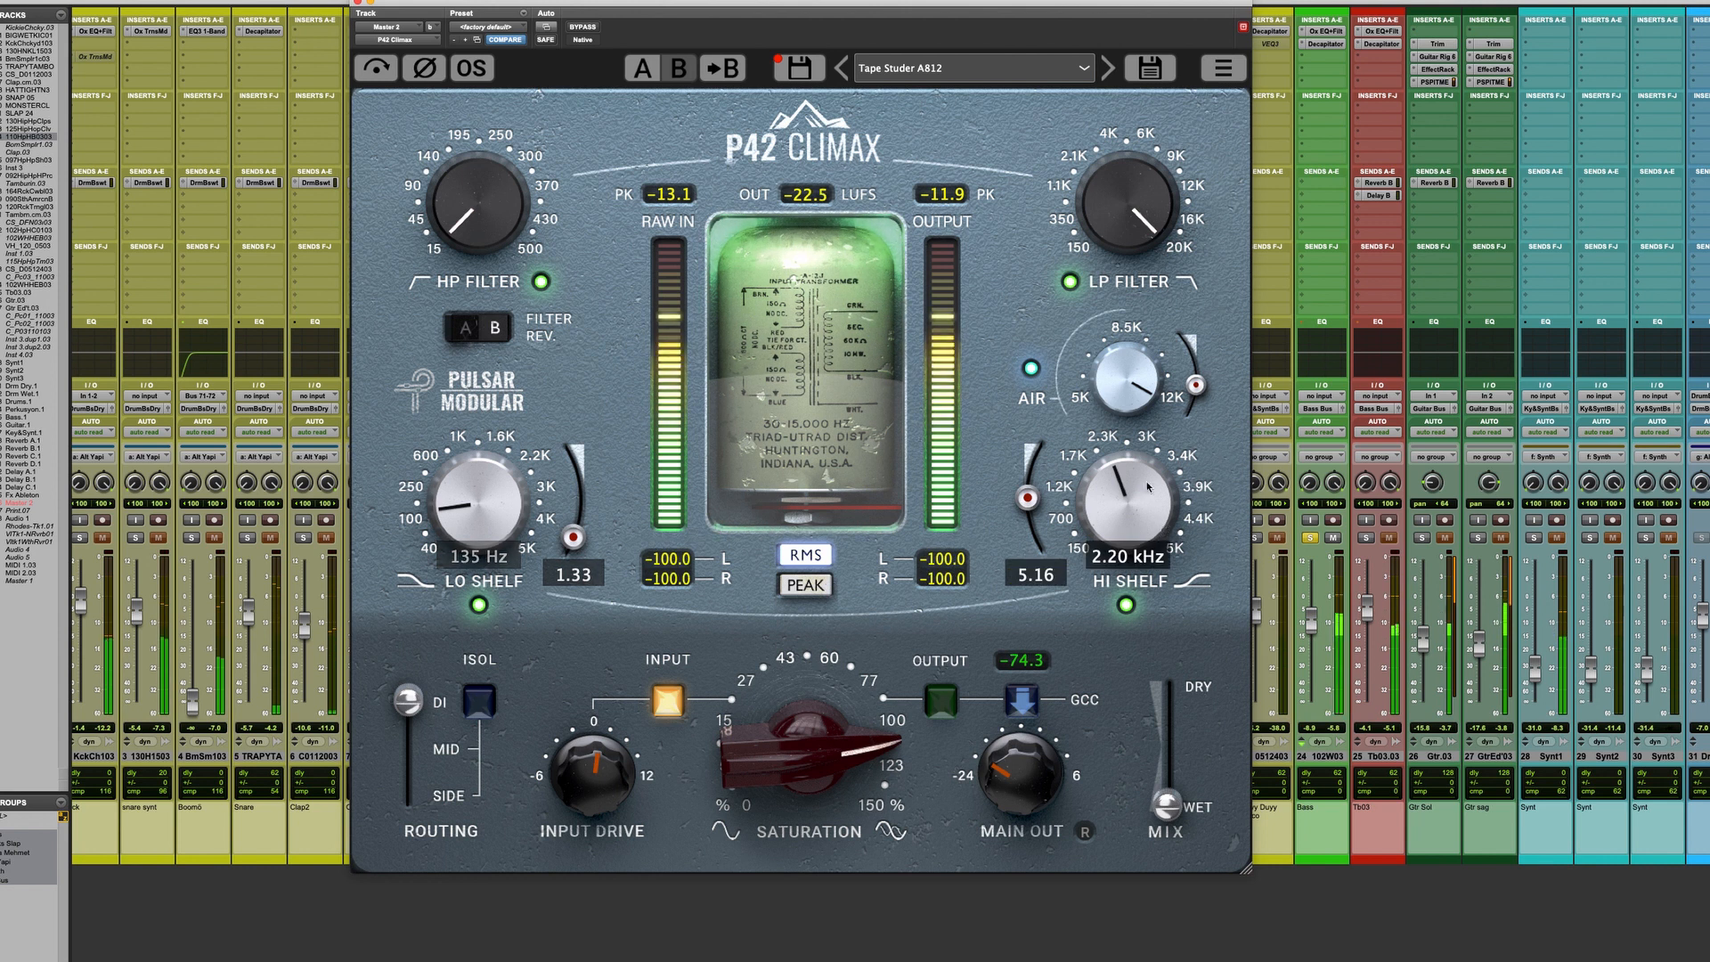
{"action": "mouse_move", "coordinate": [1125, 392]}
{"action": "left_mouse_down"}
{"action": "mouse_move", "coordinate": [1122, 438]}
{"action": "mouse_move", "coordinate": [1123, 420]}
{"action": "left_mouse_up"}
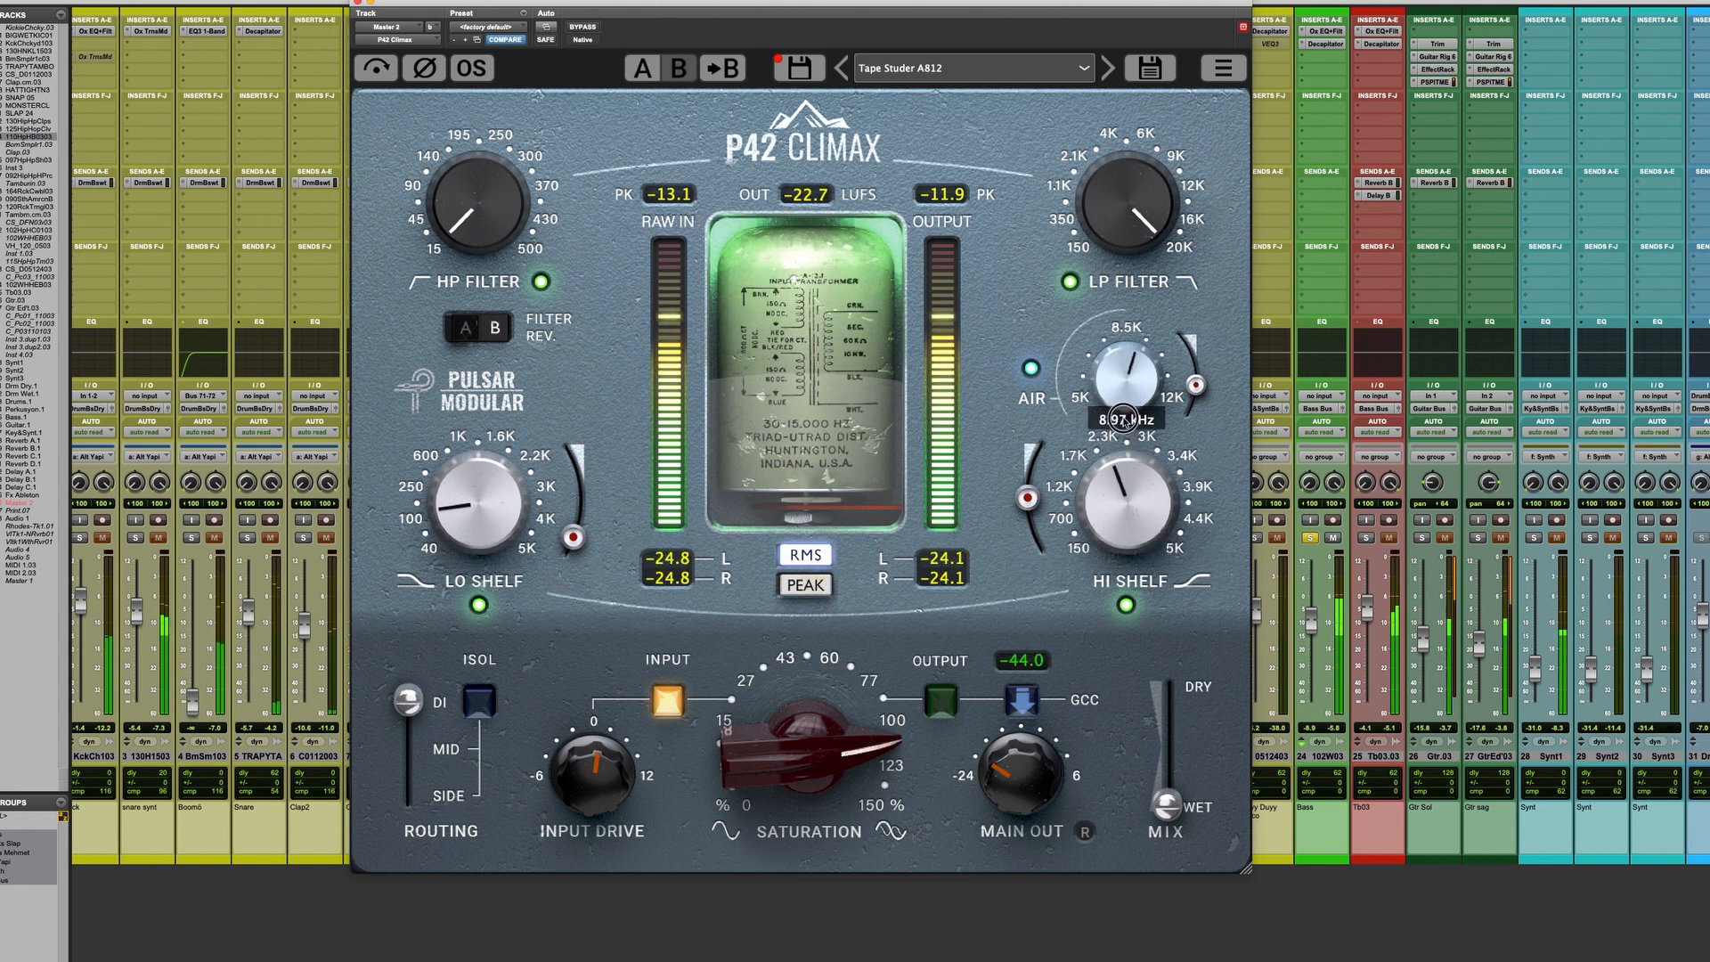
Set the hi shelf gain to 7.53 at 1.26 kHz, restart playback and compare with bypass.
{"action": "left_click_drag", "start_coordinate": [1028, 498], "coordinate": [1100, 496]}
{"action": "left_click", "coordinate": [1115, 501]}
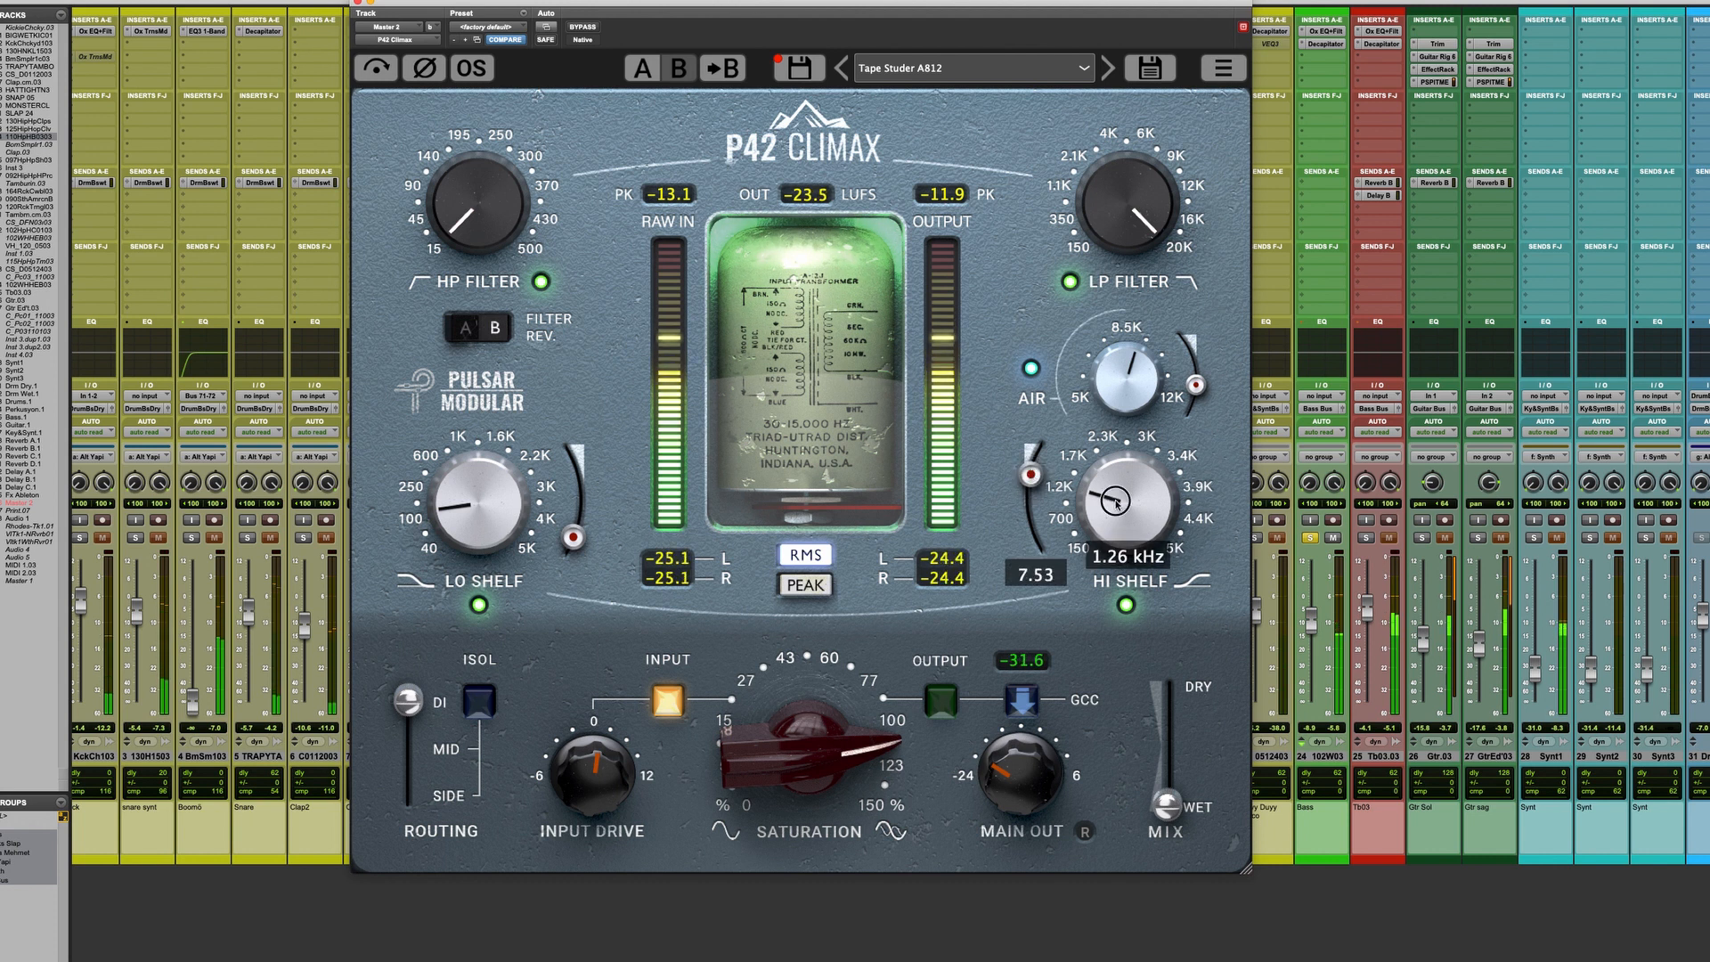
{"action": "key", "text": "space"}
{"action": "key", "text": "space"}
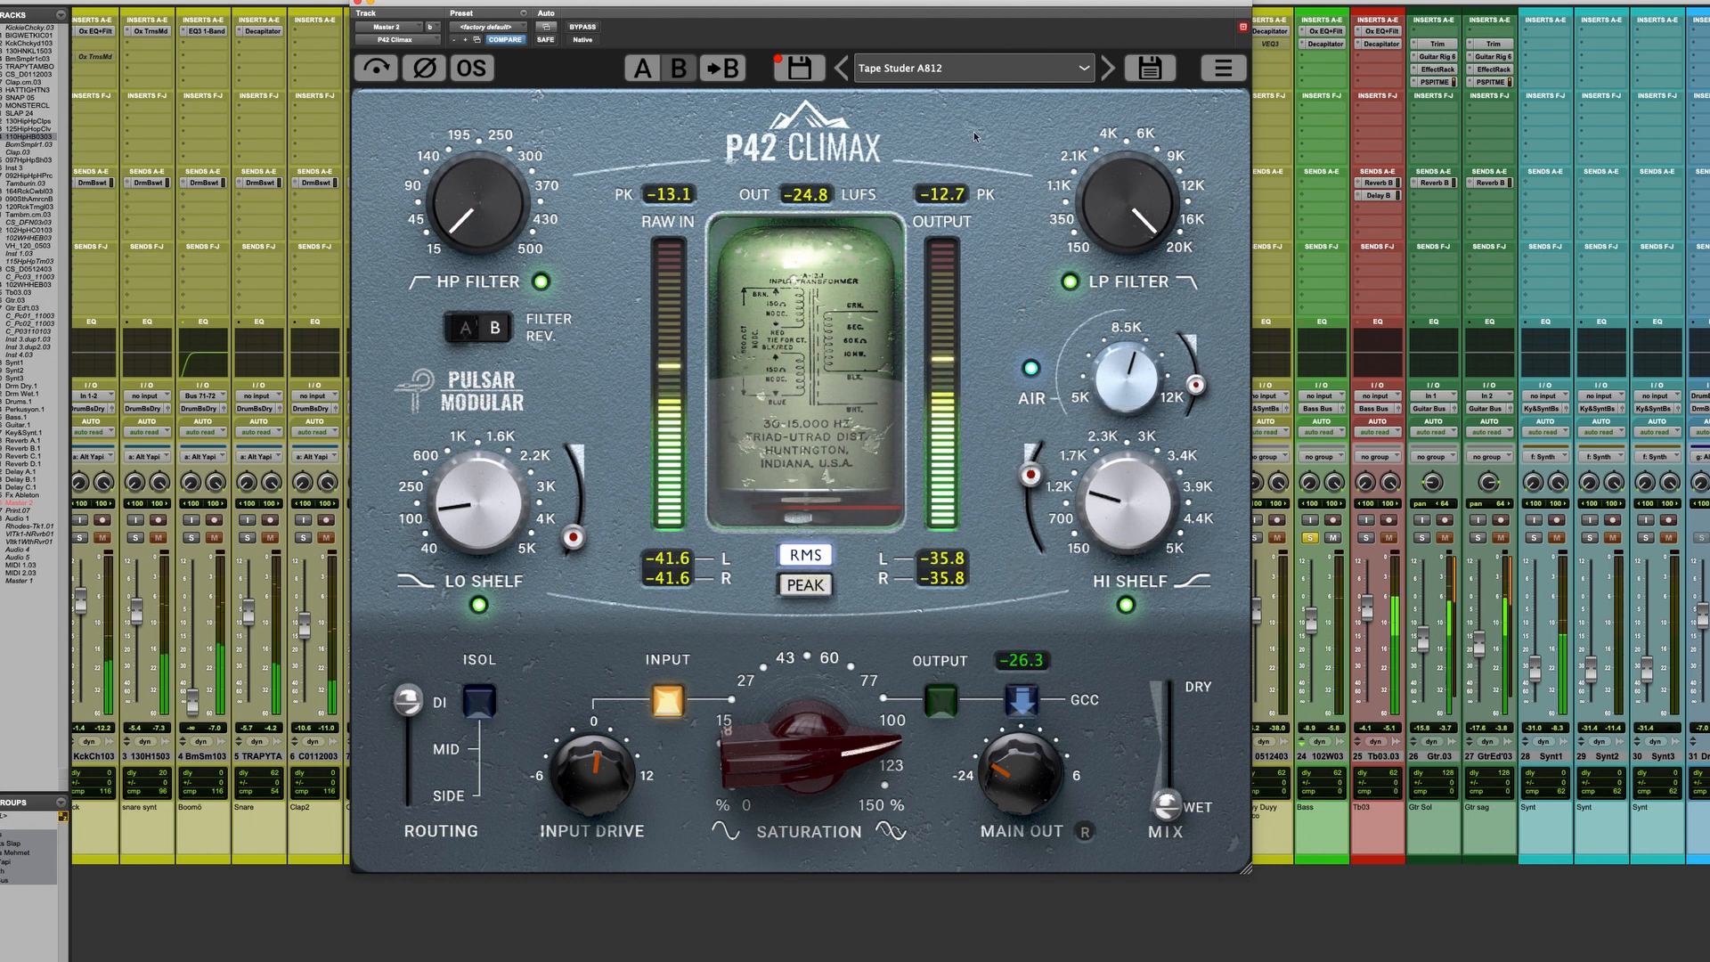
{"action": "left_click", "coordinate": [584, 27]}
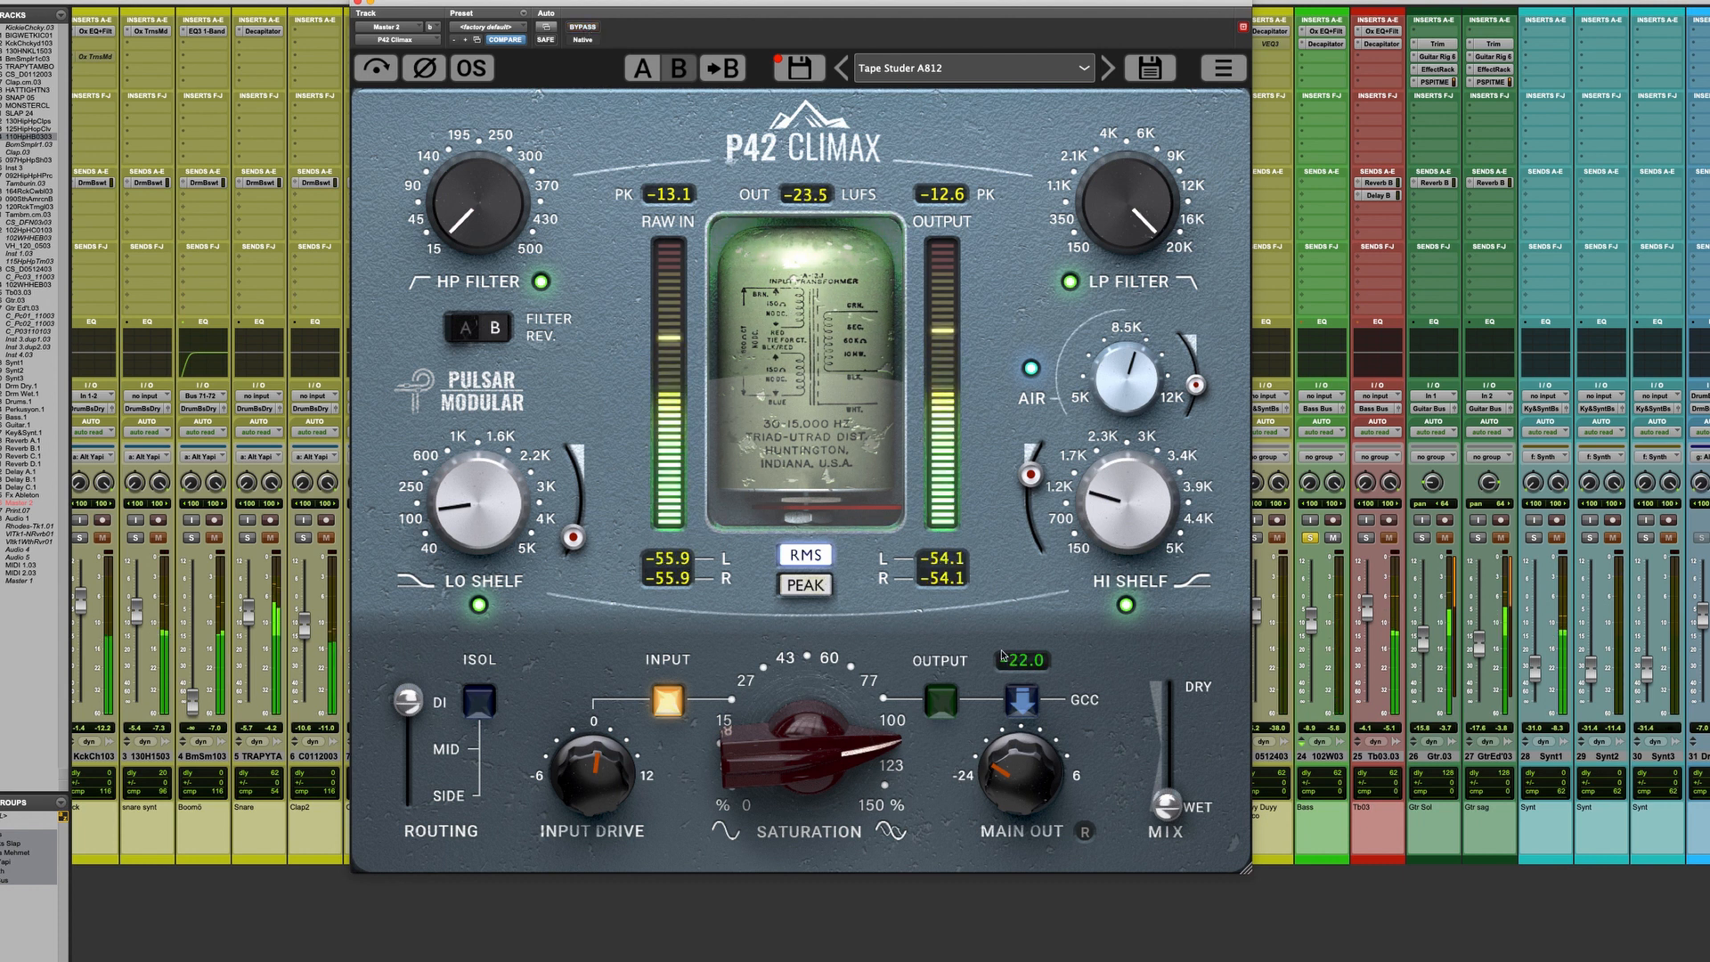
Set the saturation to 92.6 % and the lo shelf to 195 Hz with a gain of 4.45, and compare with bypass.
{"action": "mouse_move", "coordinate": [776, 762]}
{"action": "left_mouse_down"}
{"action": "mouse_move", "coordinate": [776, 744]}
{"action": "mouse_move", "coordinate": [776, 758]}
{"action": "left_mouse_up"}
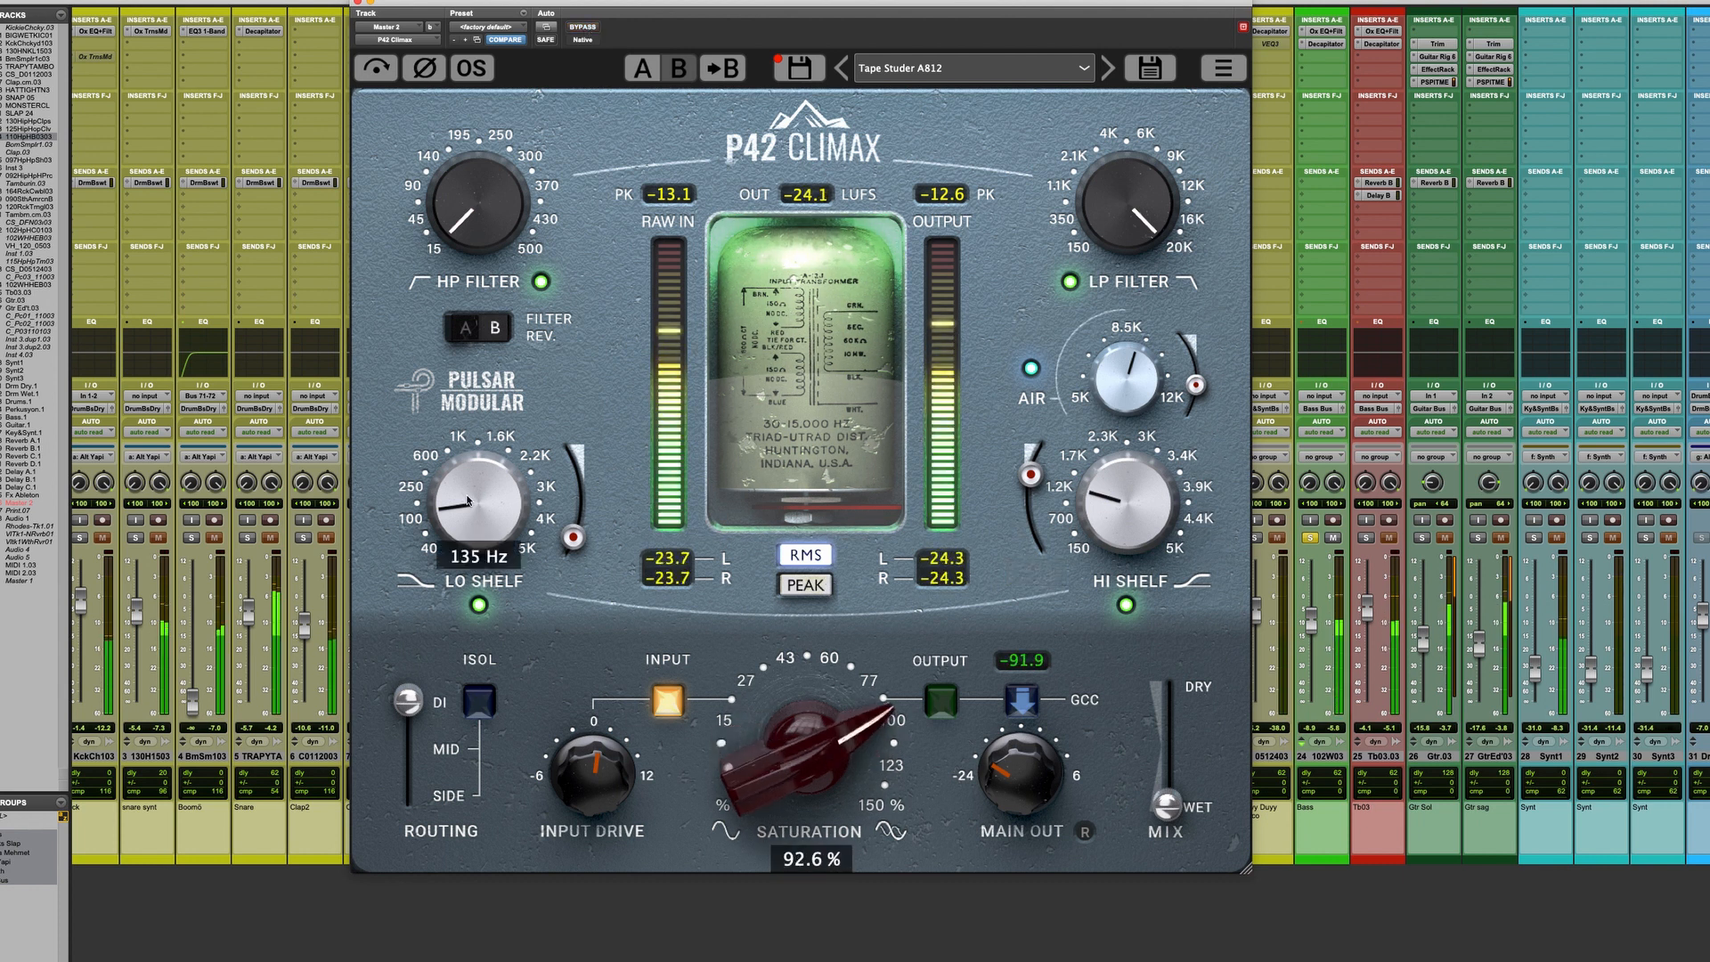
{"action": "left_click_drag", "start_coordinate": [573, 537], "coordinate": [580, 506]}
{"action": "left_click", "coordinate": [584, 28]}
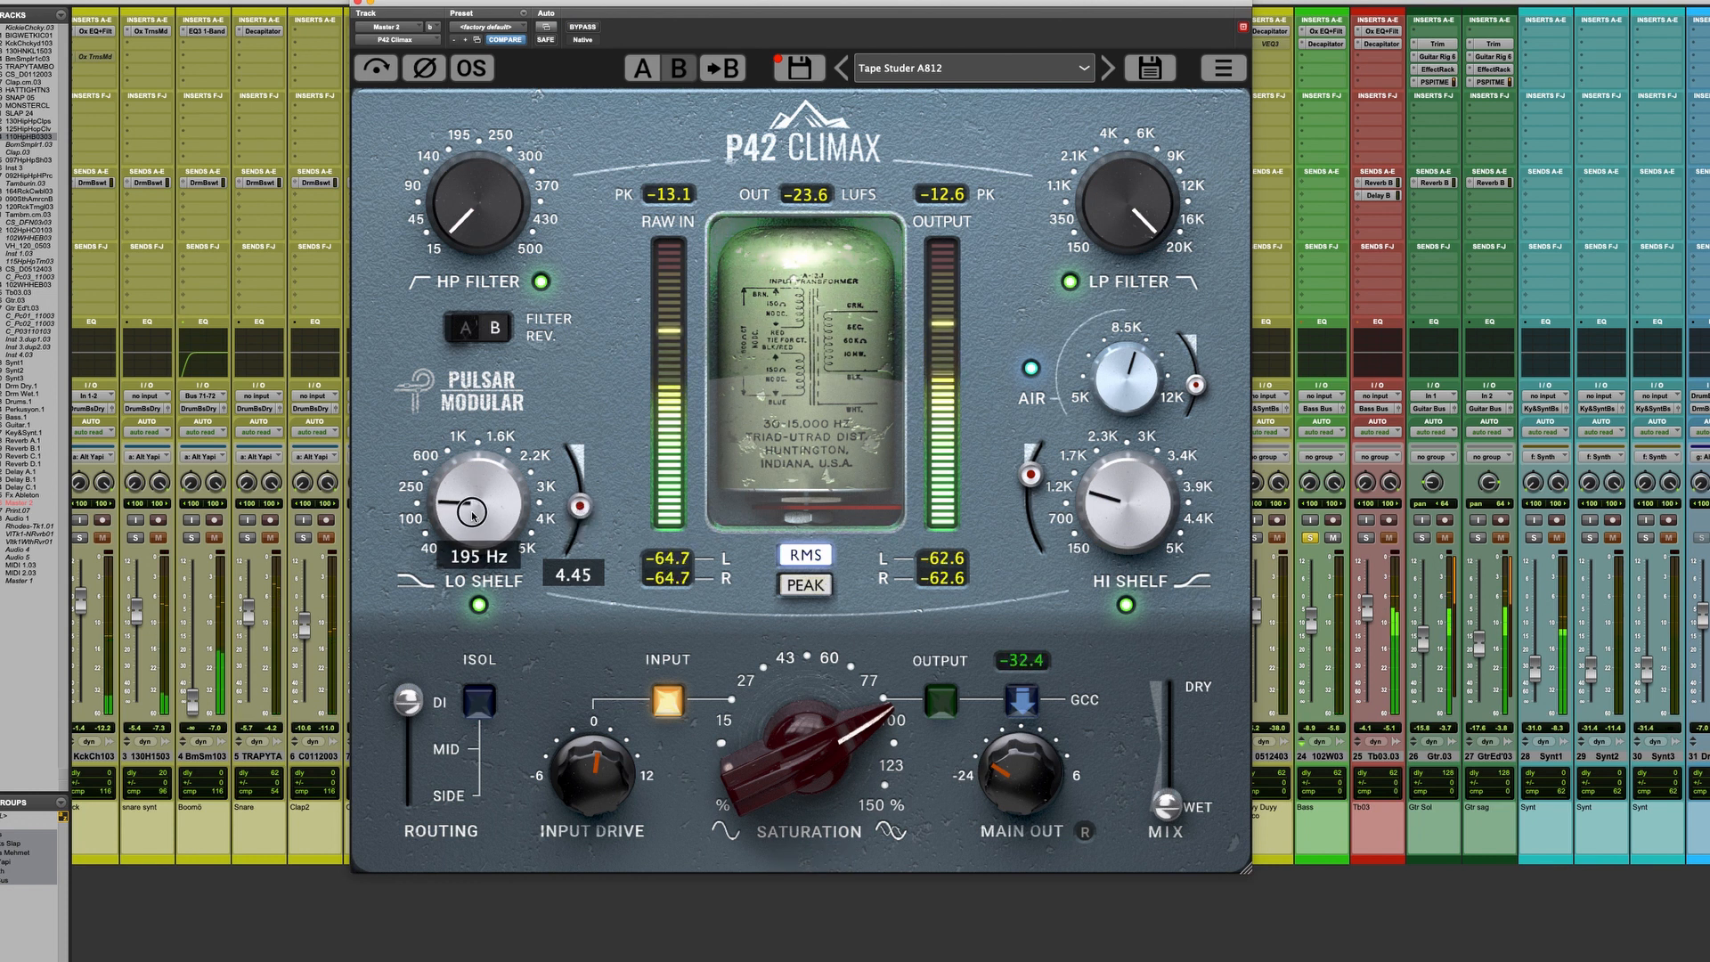
{"action": "left_click_drag", "start_coordinate": [584, 34], "coordinate": [488, 54]}
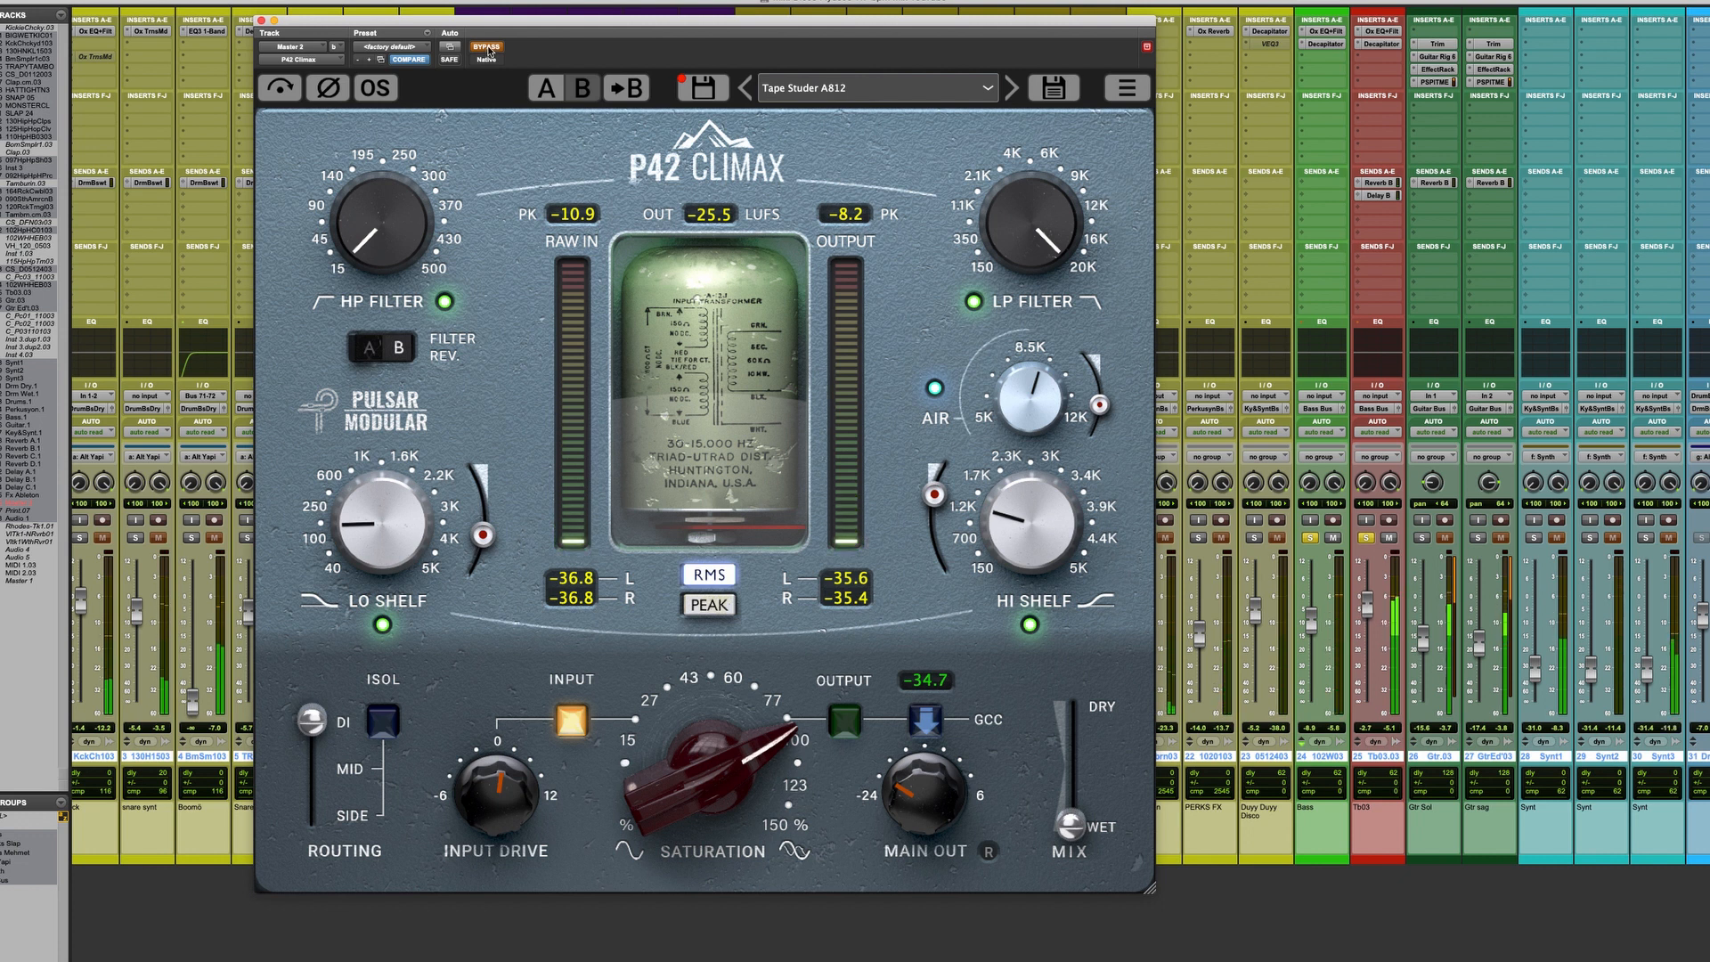
{"action": "left_click", "coordinate": [488, 52]}
Set the saturation to 60.9 % and the hi shelf gain to 3.76, trying the HP and LP filters before restoring them.
{"action": "mouse_move", "coordinate": [641, 693]}
{"action": "left_click_drag", "start_coordinate": [702, 759], "coordinate": [703, 801]}
{"action": "mouse_move", "coordinate": [935, 497]}
{"action": "left_click_drag", "start_coordinate": [936, 497], "coordinate": [932, 523]}
{"action": "mouse_move", "coordinate": [1031, 222]}
{"action": "left_mouse_down"}
{"action": "mouse_move", "coordinate": [1029, 347]}
{"action": "mouse_move", "coordinate": [1034, 228]}
{"action": "left_mouse_up"}
{"action": "left_click_drag", "start_coordinate": [383, 222], "coordinate": [390, 266]}
{"action": "left_click_drag", "start_coordinate": [932, 523], "coordinate": [932, 531]}
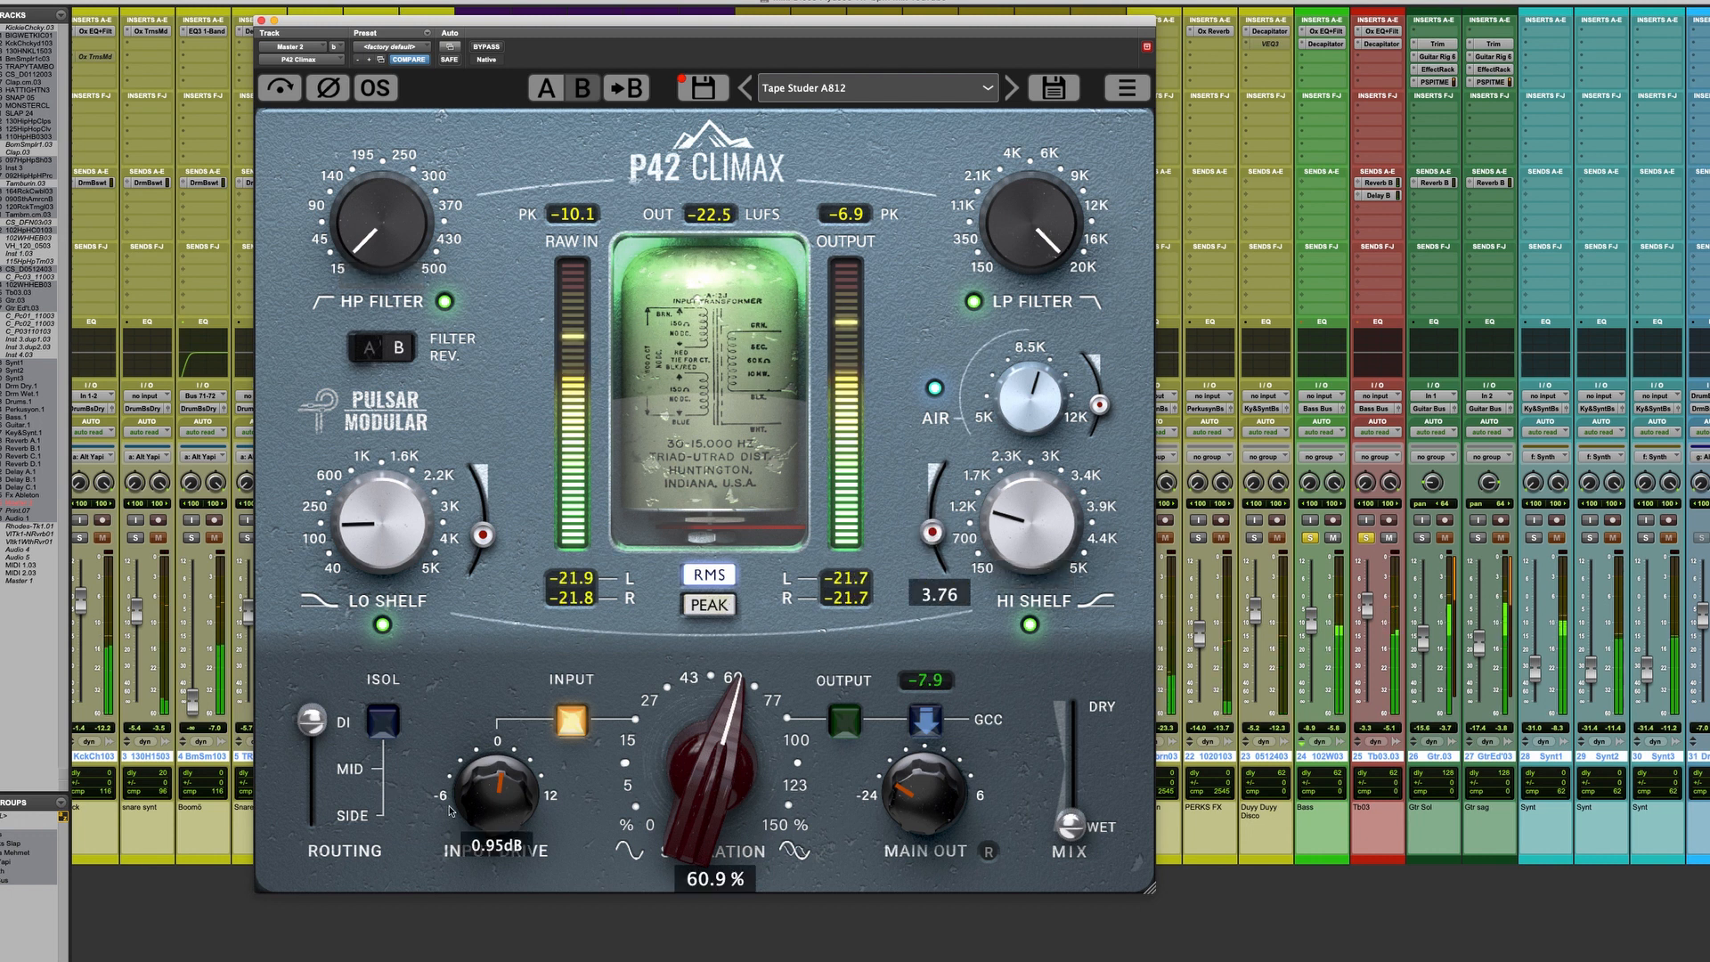
Raise the input drive slightly and activate the output option beside the saturation.
{"action": "left_click", "coordinate": [939, 724]}
{"action": "left_click_drag", "start_coordinate": [928, 813], "coordinate": [929, 809]}
{"action": "left_click_drag", "start_coordinate": [489, 800], "coordinate": [489, 788]}
{"action": "left_click", "coordinate": [833, 726]}
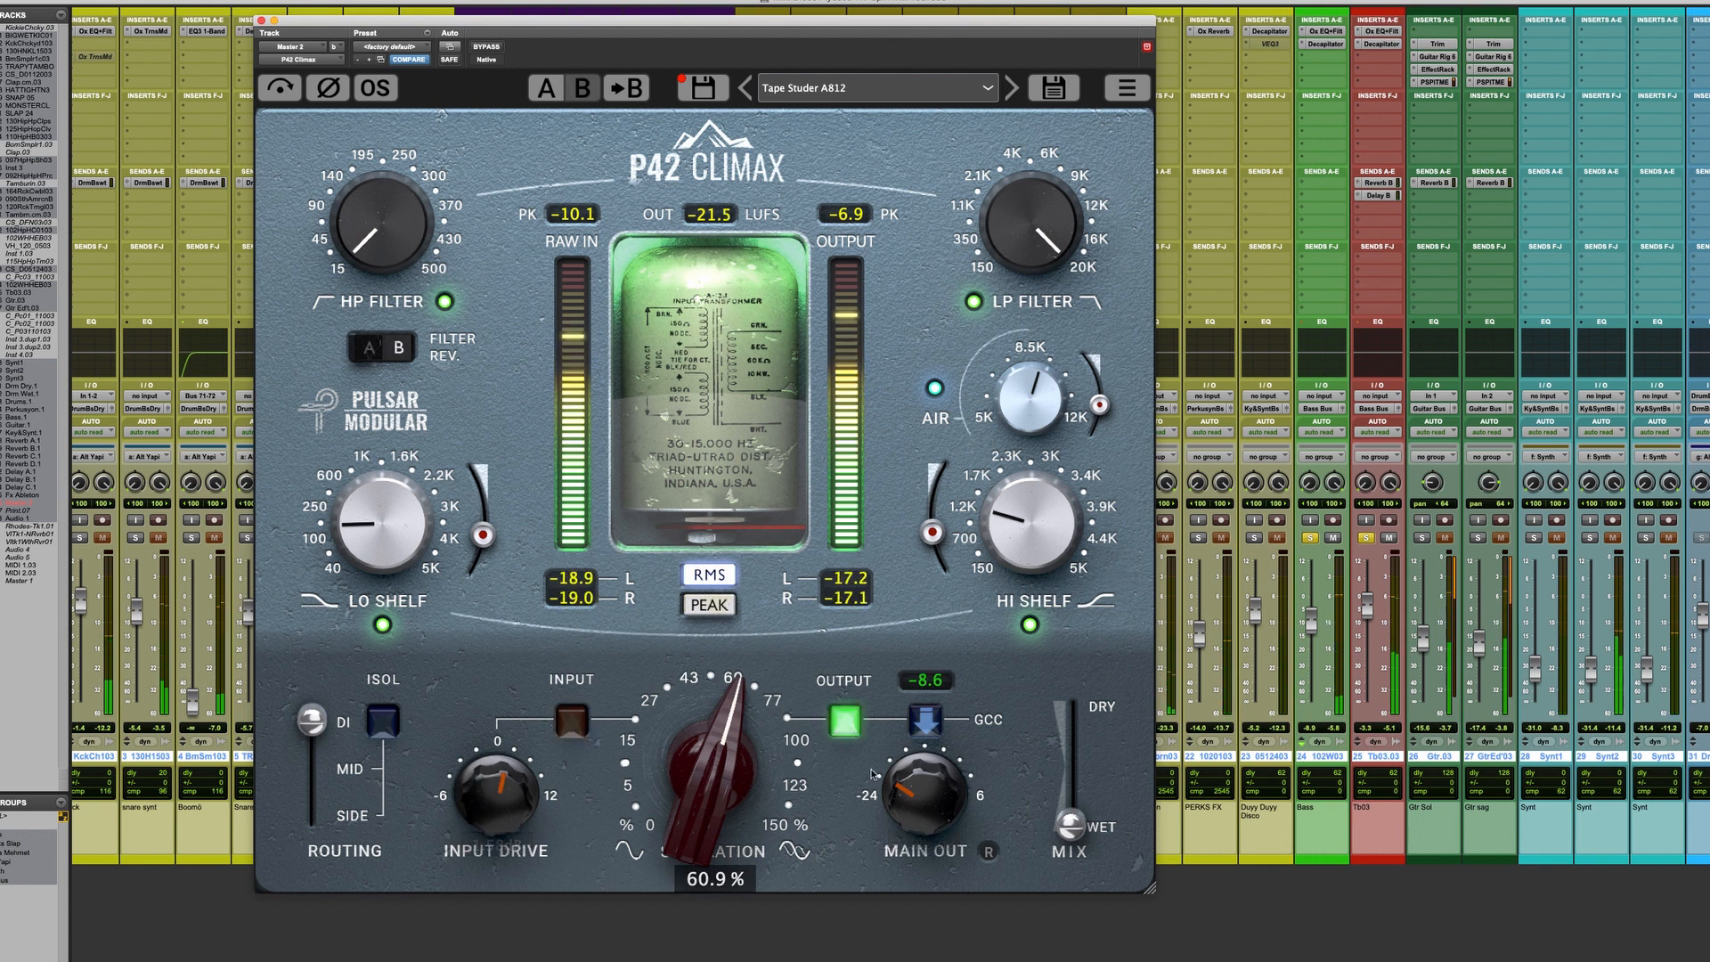
Return to the input option, set the saturation to 81.3 % and the lo shelf to 300 Hz, and leave the LP filter at 20.00 kHz.
{"action": "left_click_drag", "start_coordinate": [677, 753], "coordinate": [676, 733]}
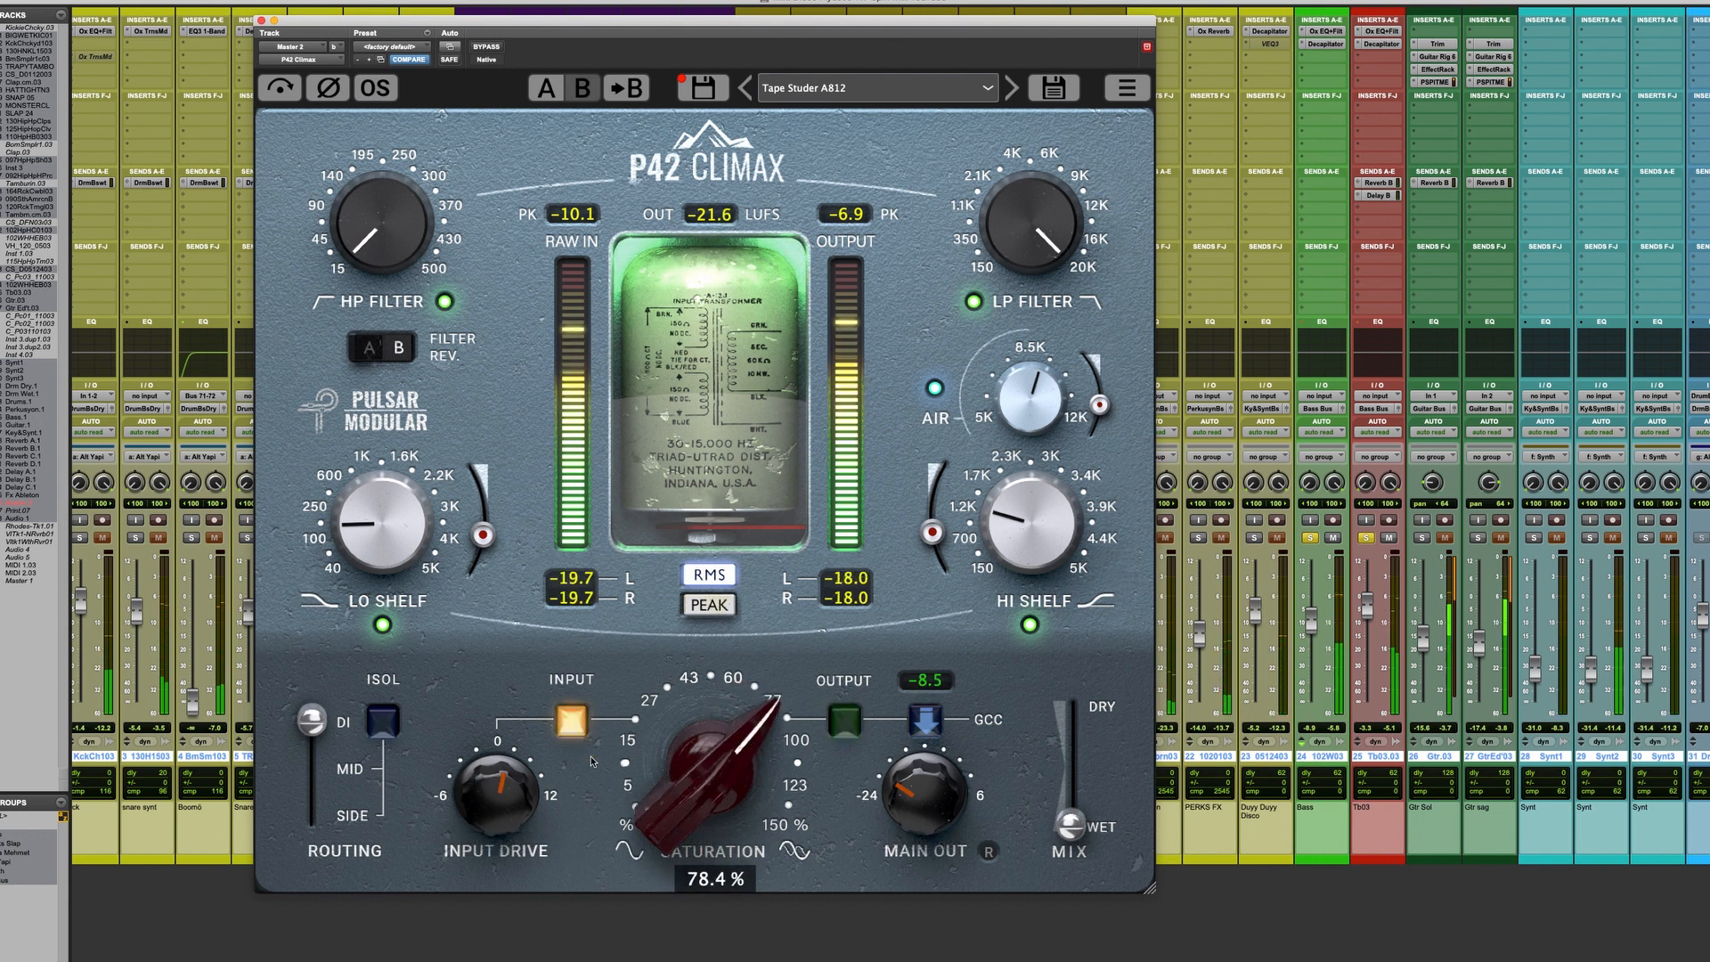
{"action": "left_click_drag", "start_coordinate": [673, 806], "coordinate": [673, 795]}
{"action": "left_click_drag", "start_coordinate": [347, 514], "coordinate": [347, 508]}
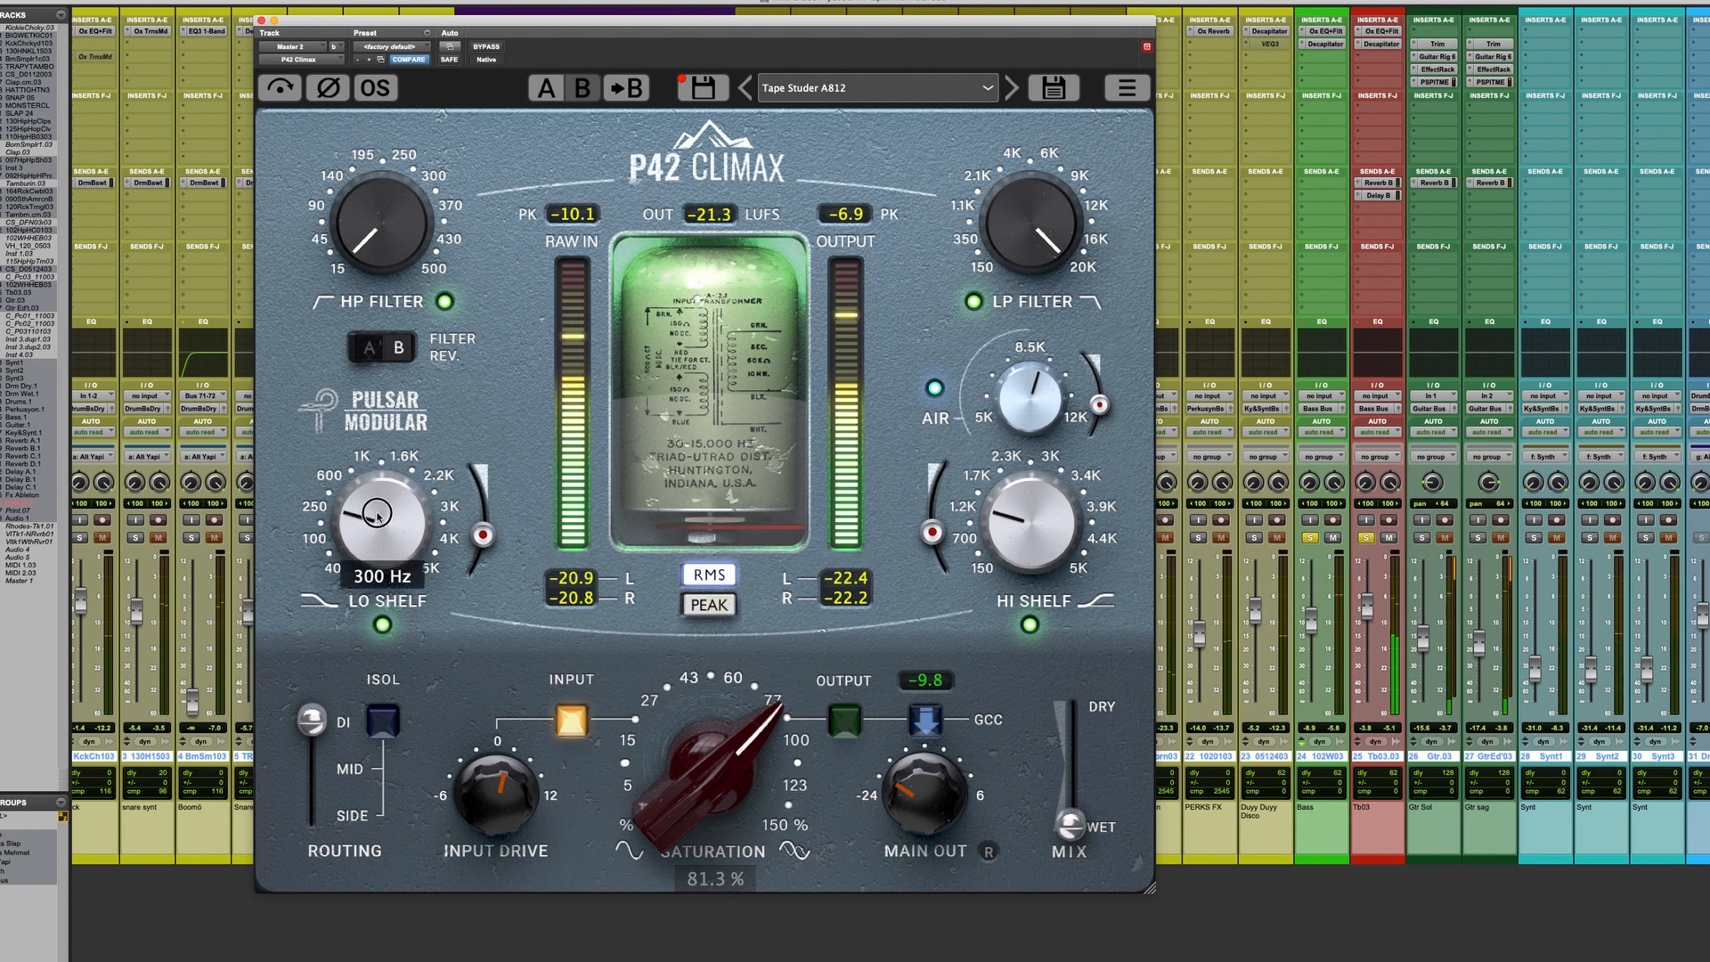
{"action": "left_click_drag", "start_coordinate": [1018, 241], "coordinate": [946, 86]}
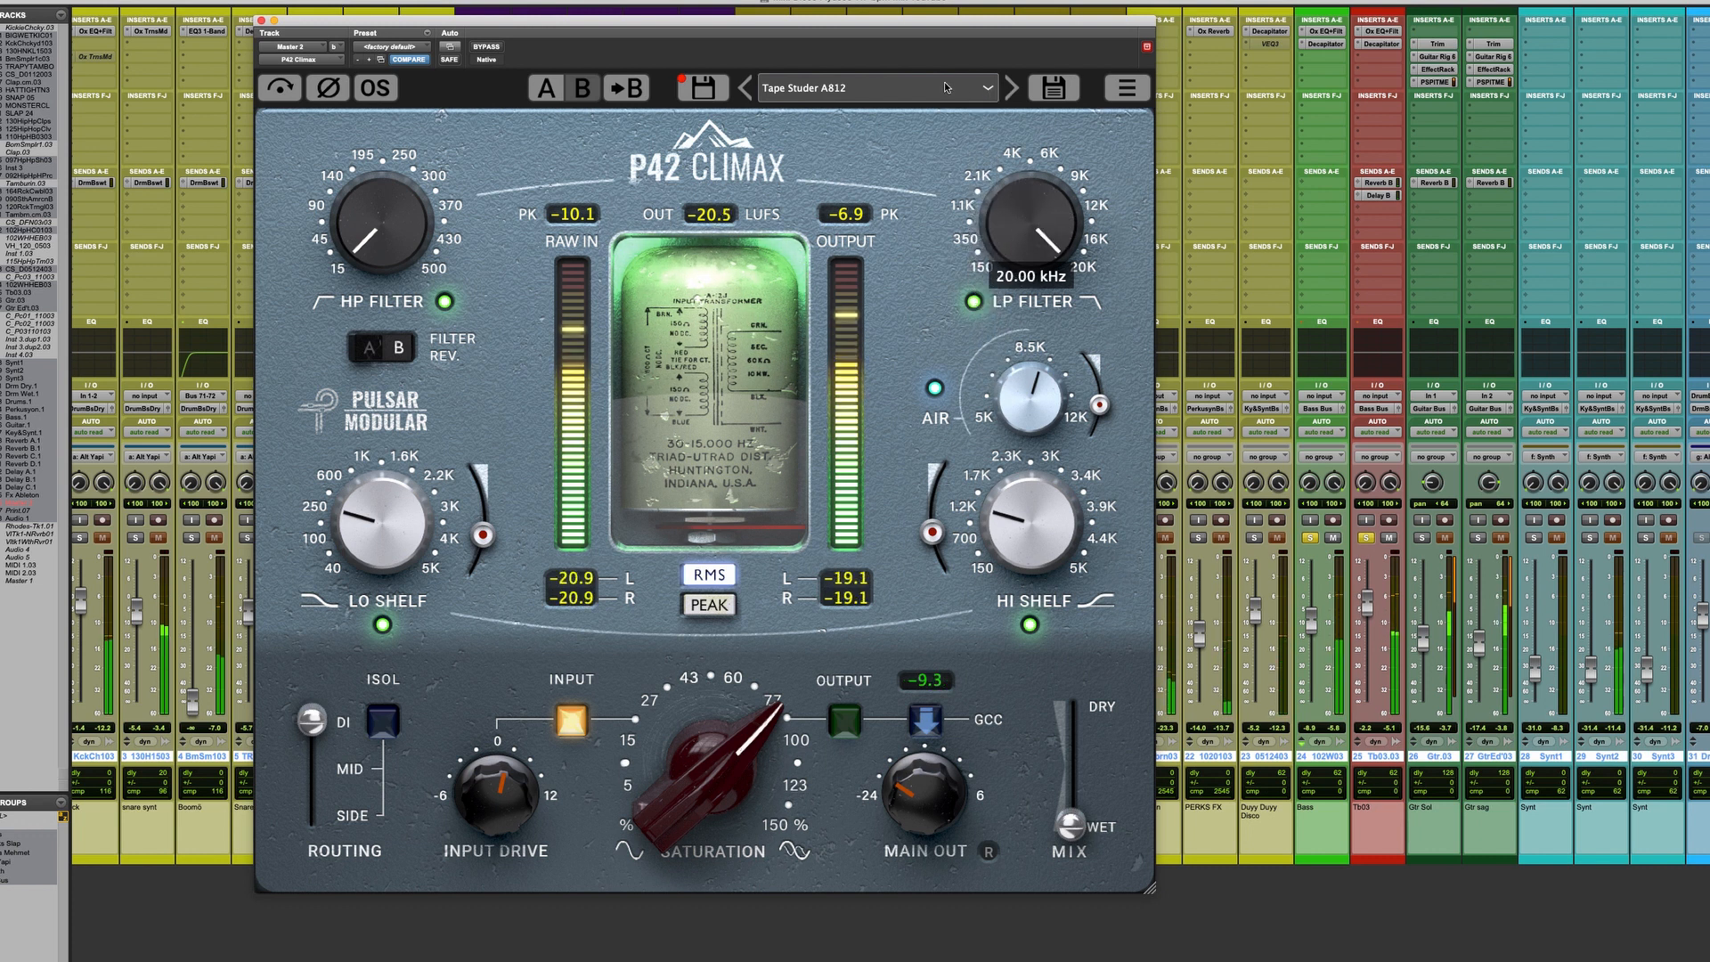
Compare the 81.3 % saturation setting with bypass on the mix.
{"action": "left_click", "coordinate": [490, 47]}
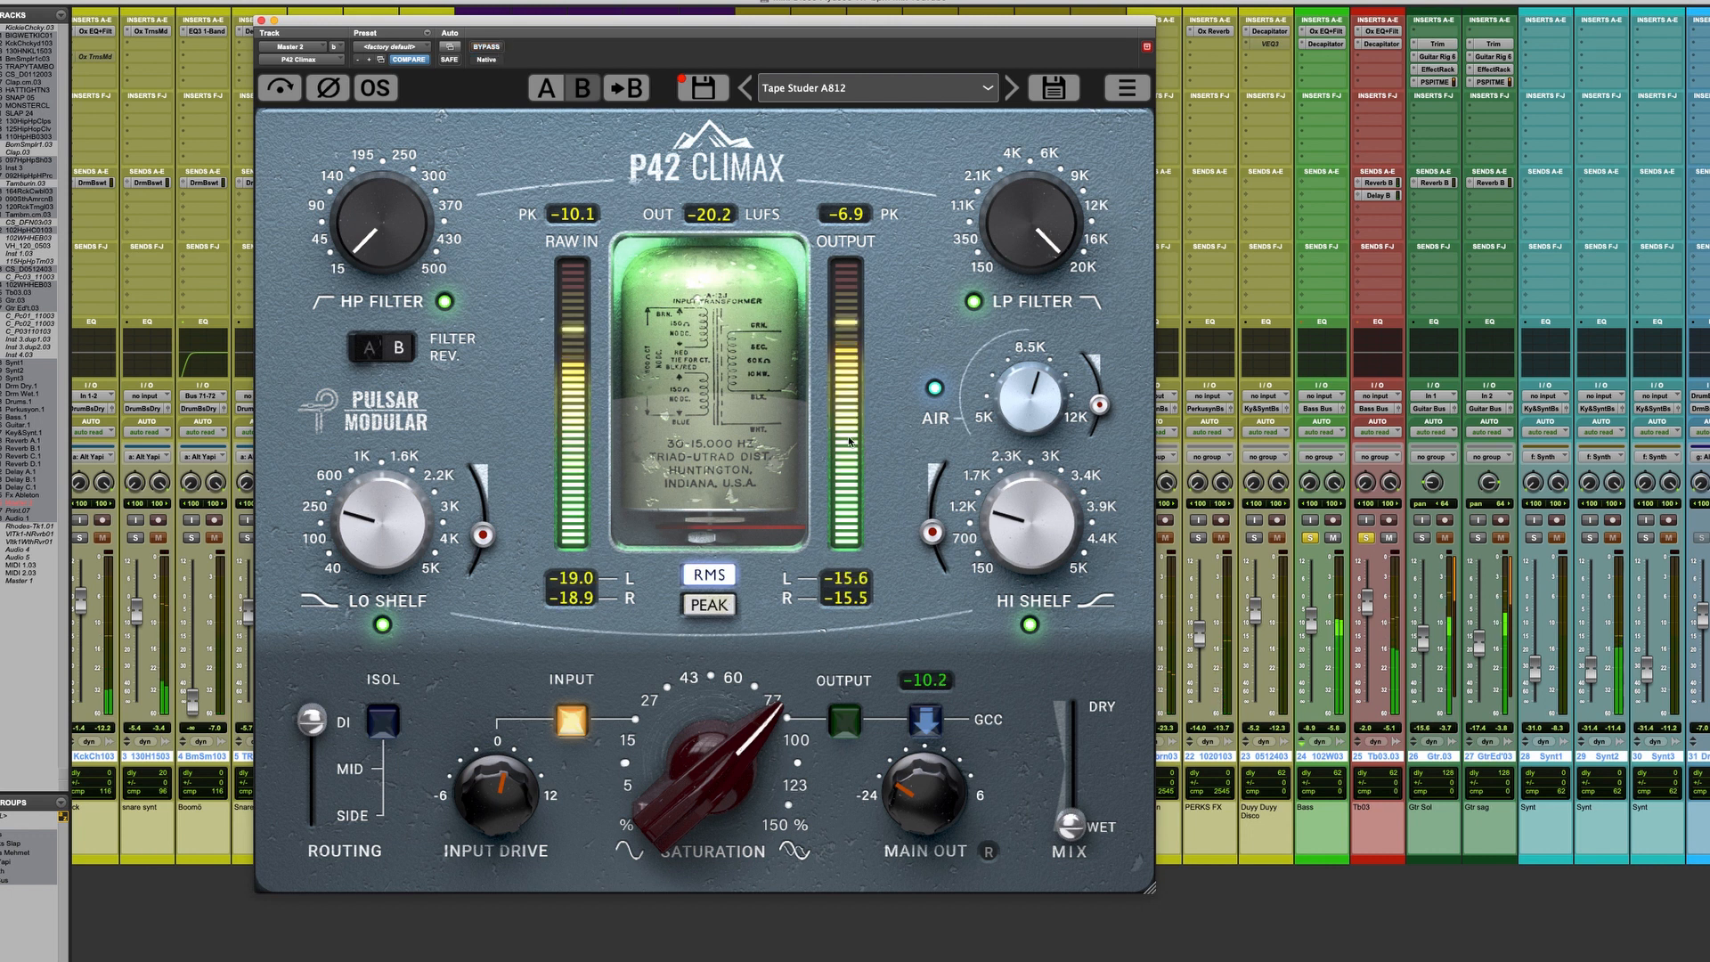
{"action": "left_click", "coordinate": [489, 47]}
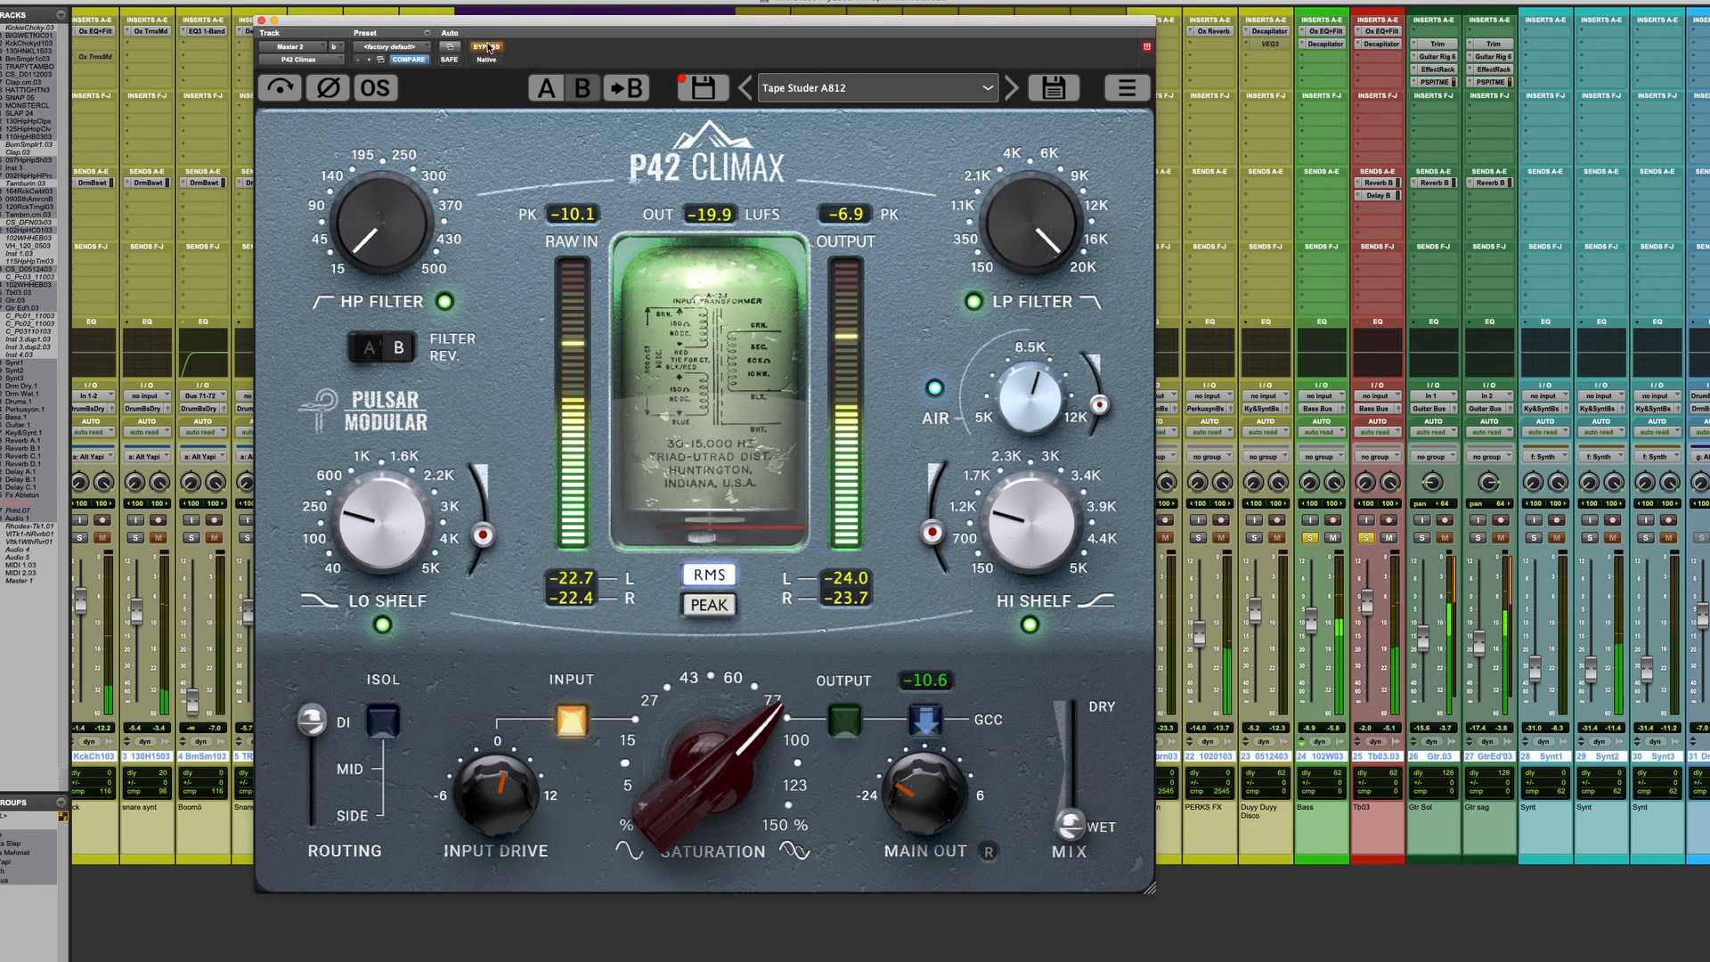
{"action": "left_click", "coordinate": [486, 48]}
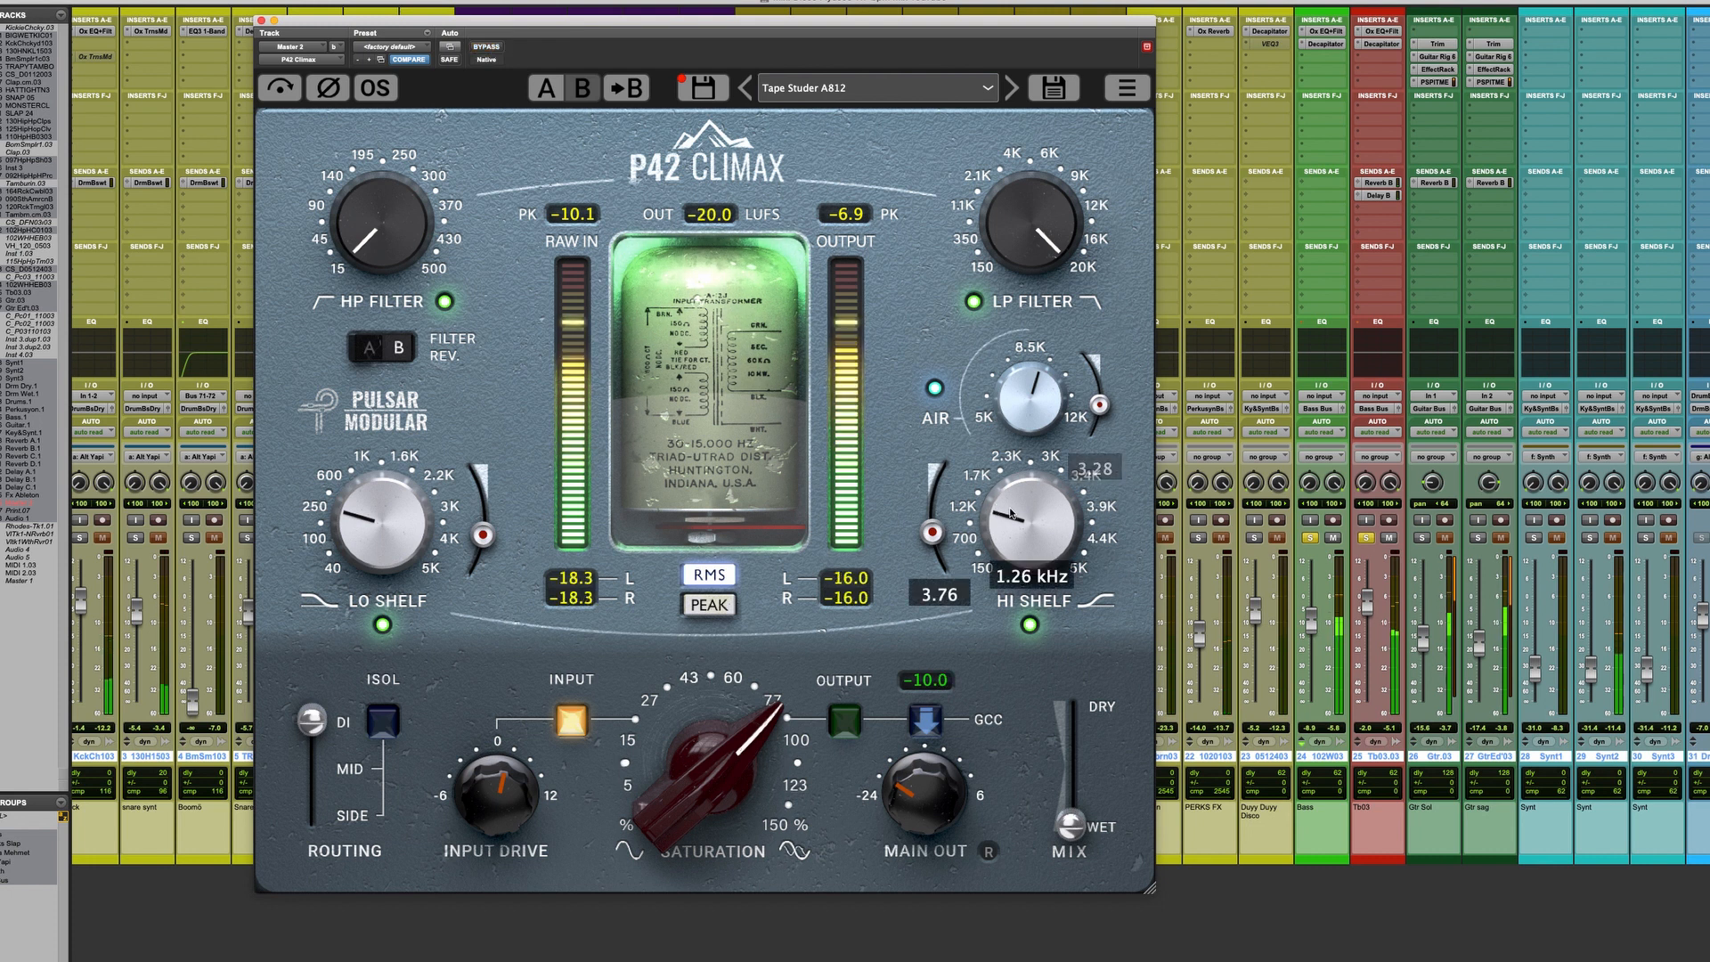
Set the air to 7.22 kHz with a higher gain, compare with bypass and lower the saturation slightly.
{"action": "left_click_drag", "start_coordinate": [1108, 403], "coordinate": [1026, 404]}
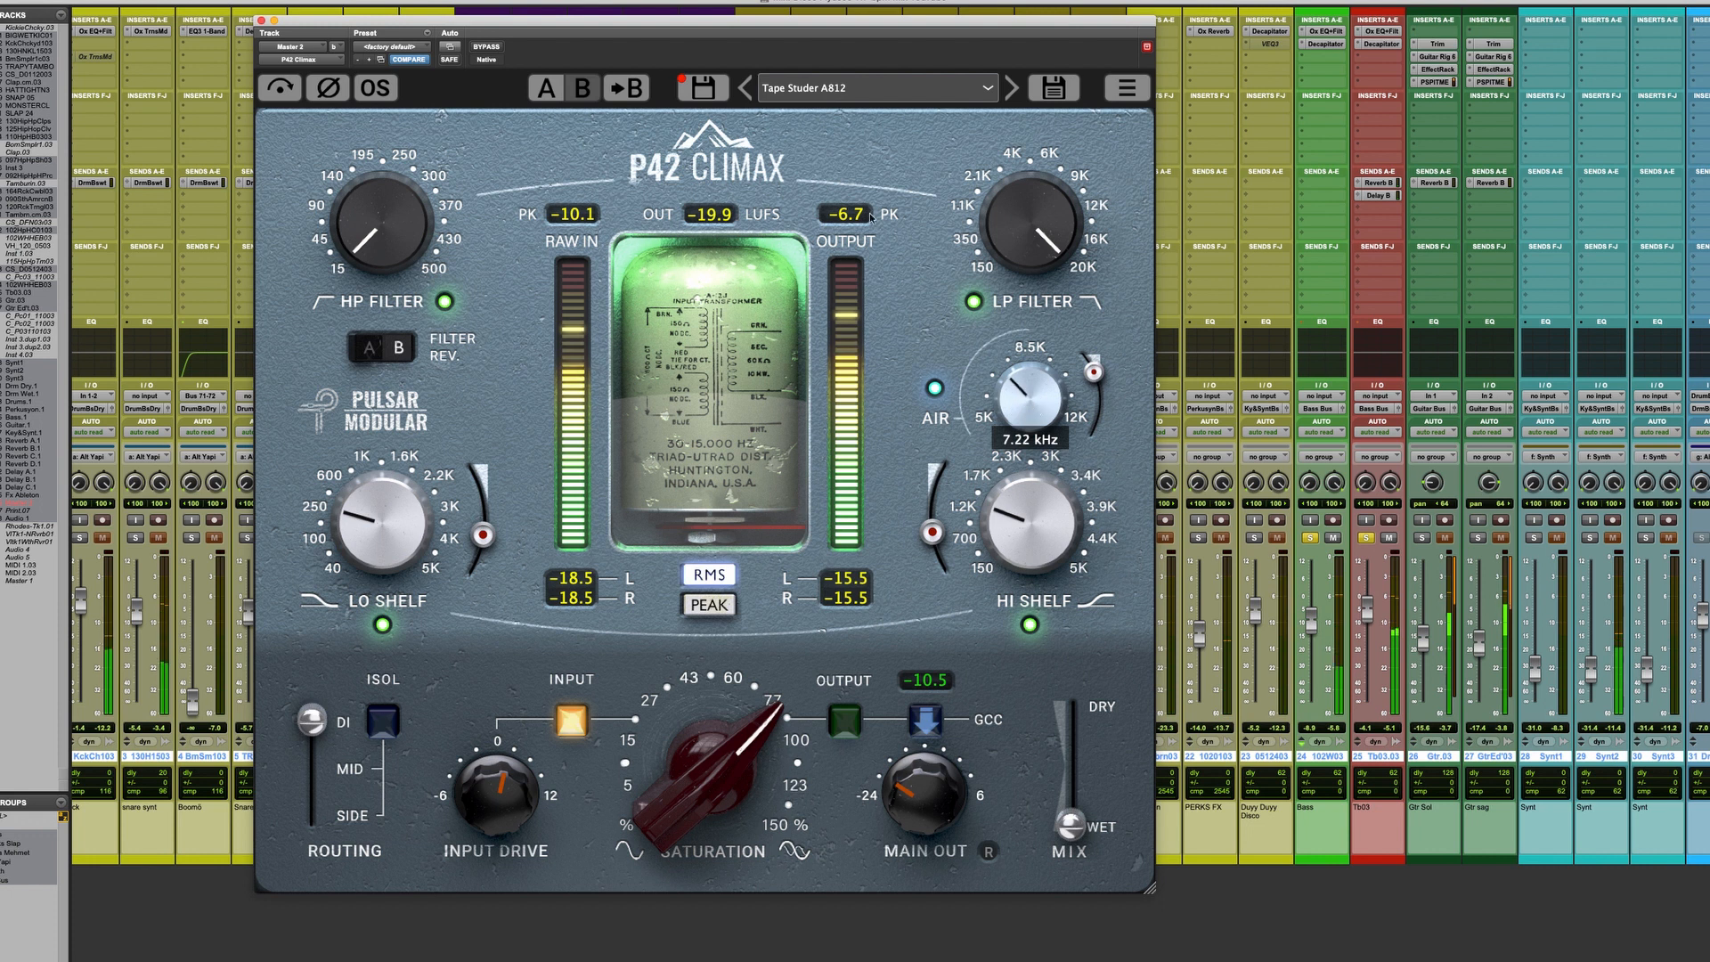
{"action": "left_click", "coordinate": [492, 49]}
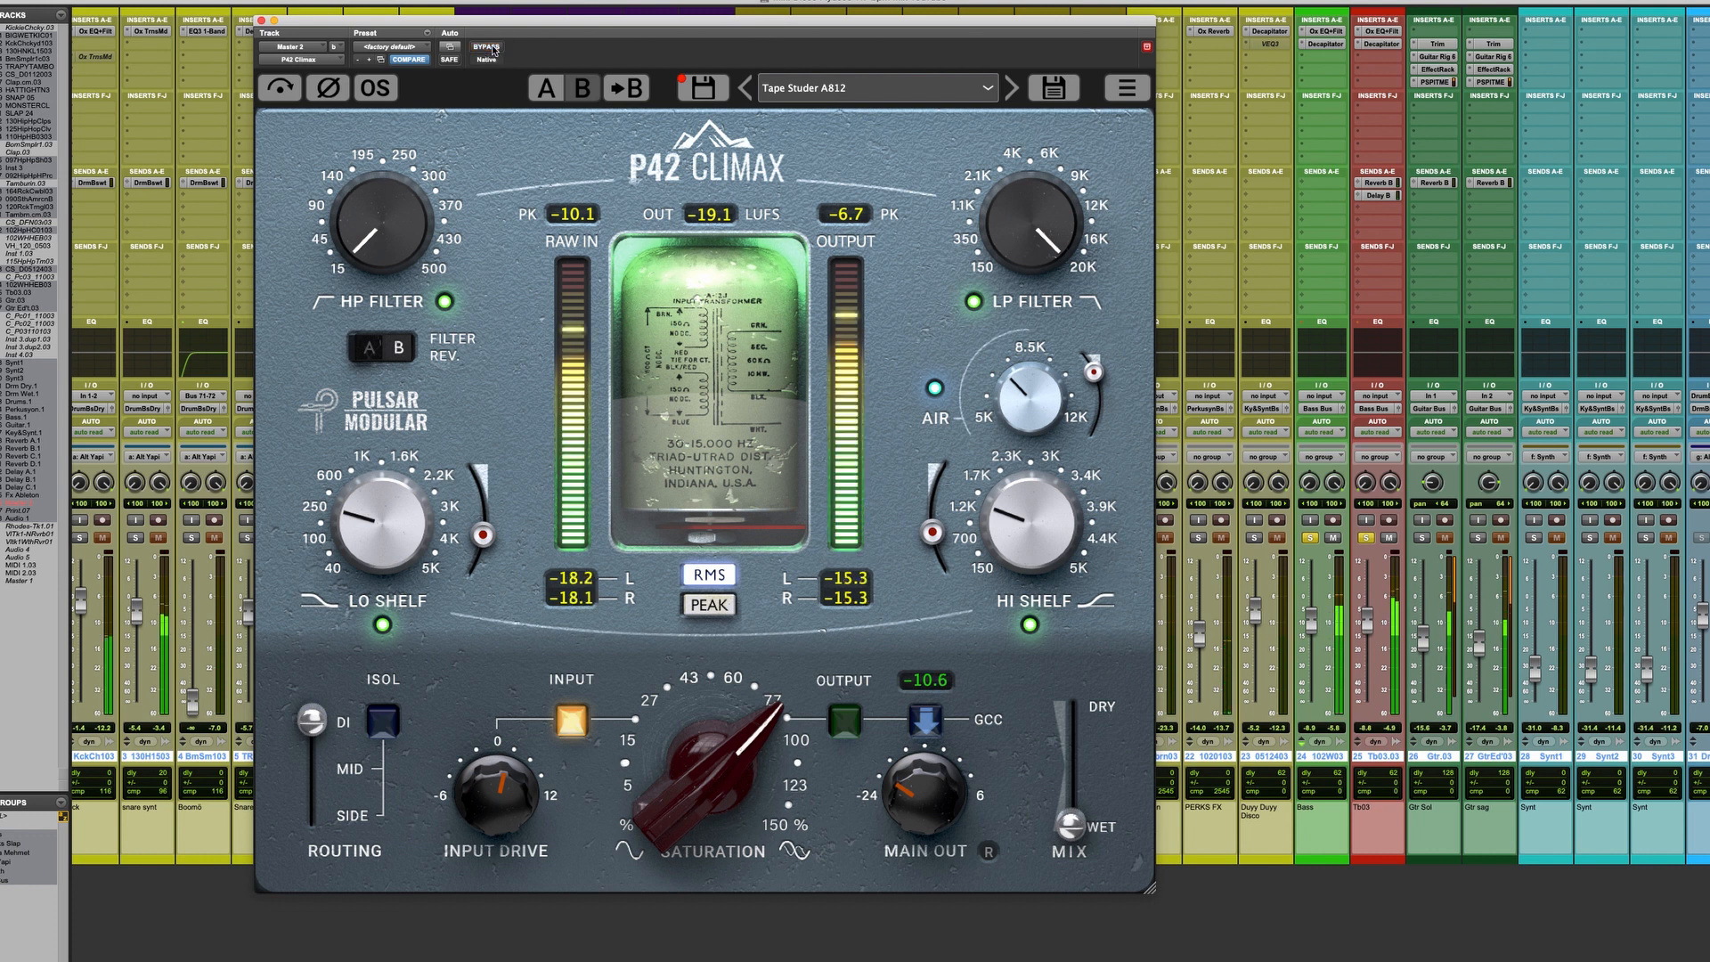
{"action": "left_click_drag", "start_coordinate": [670, 757], "coordinate": [671, 776]}
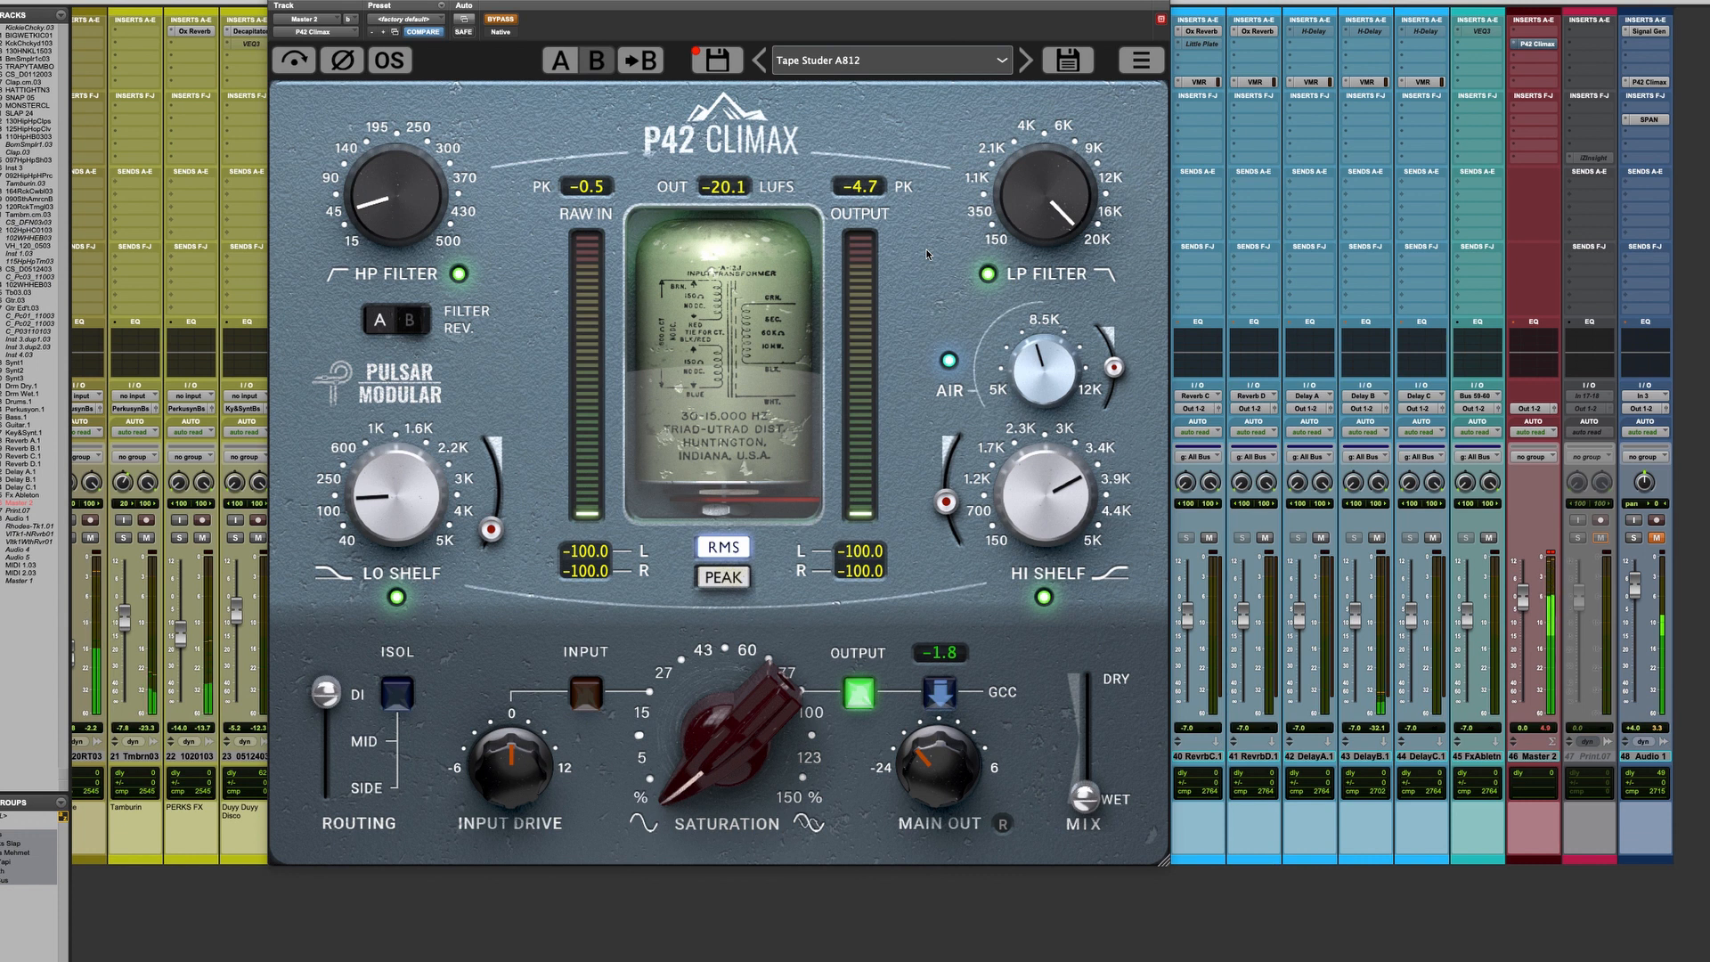
Compare the plugin at 0.0 % saturation with bypass, and raise the saturation to slightly above 28.7 %.
{"action": "left_click", "coordinate": [502, 19]}
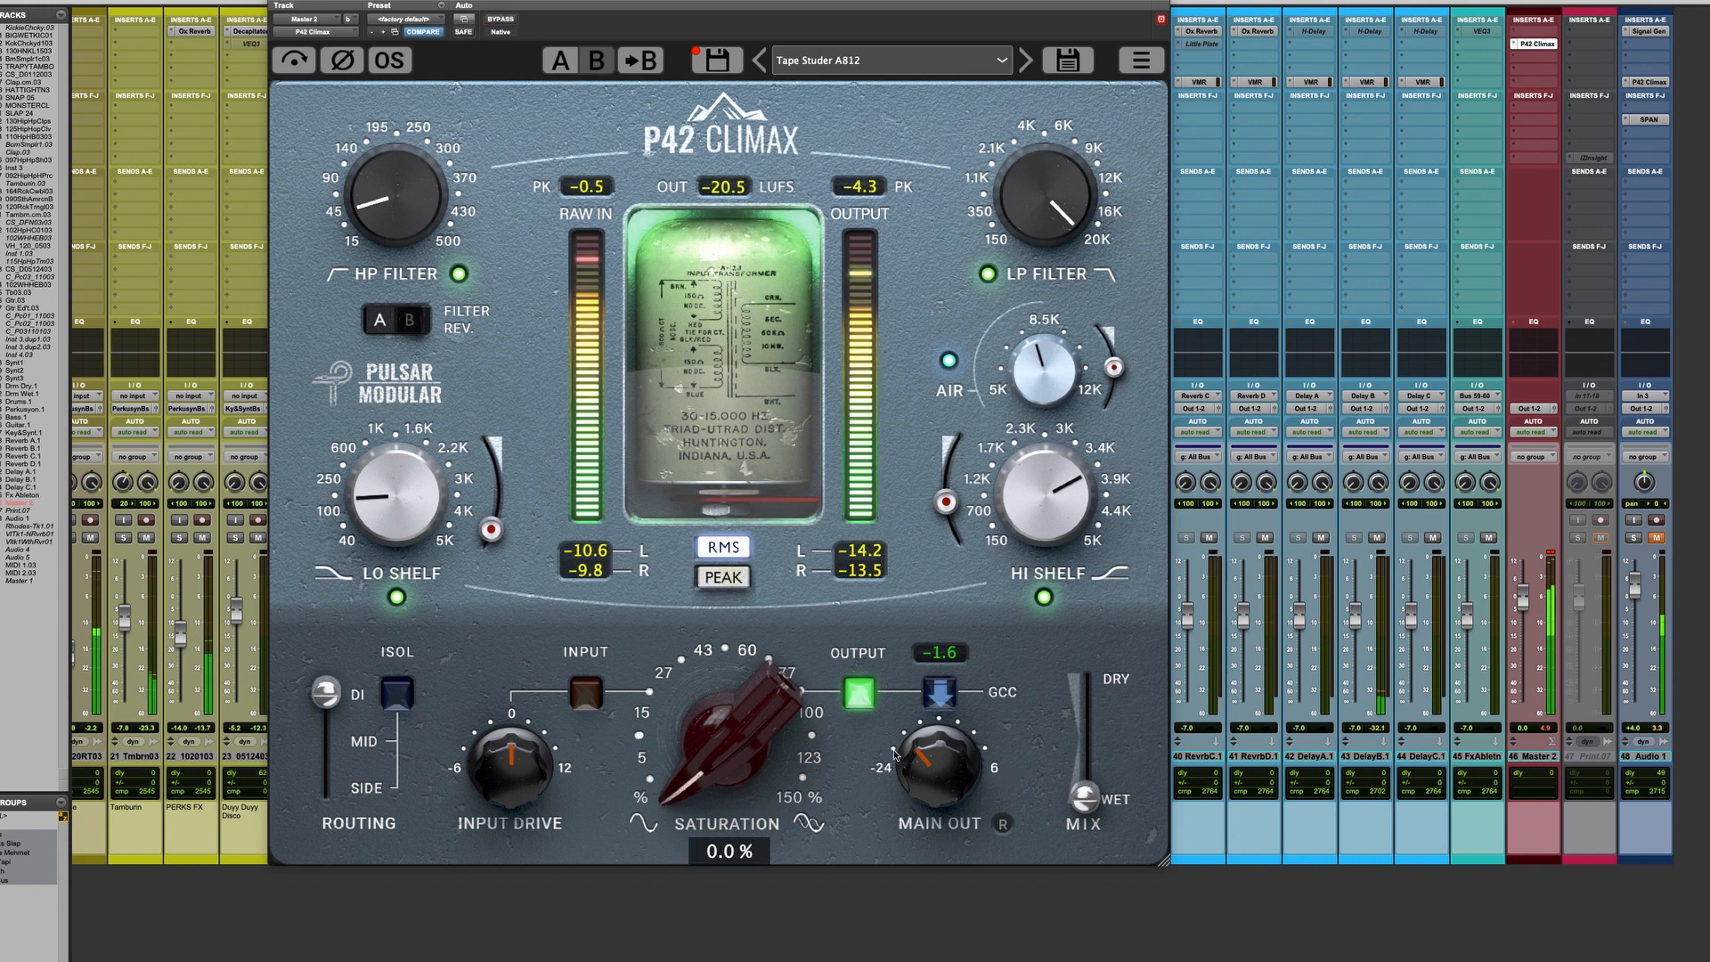
{"action": "left_click", "coordinate": [503, 19]}
{"action": "left_click_drag", "start_coordinate": [719, 735], "coordinate": [717, 612]}
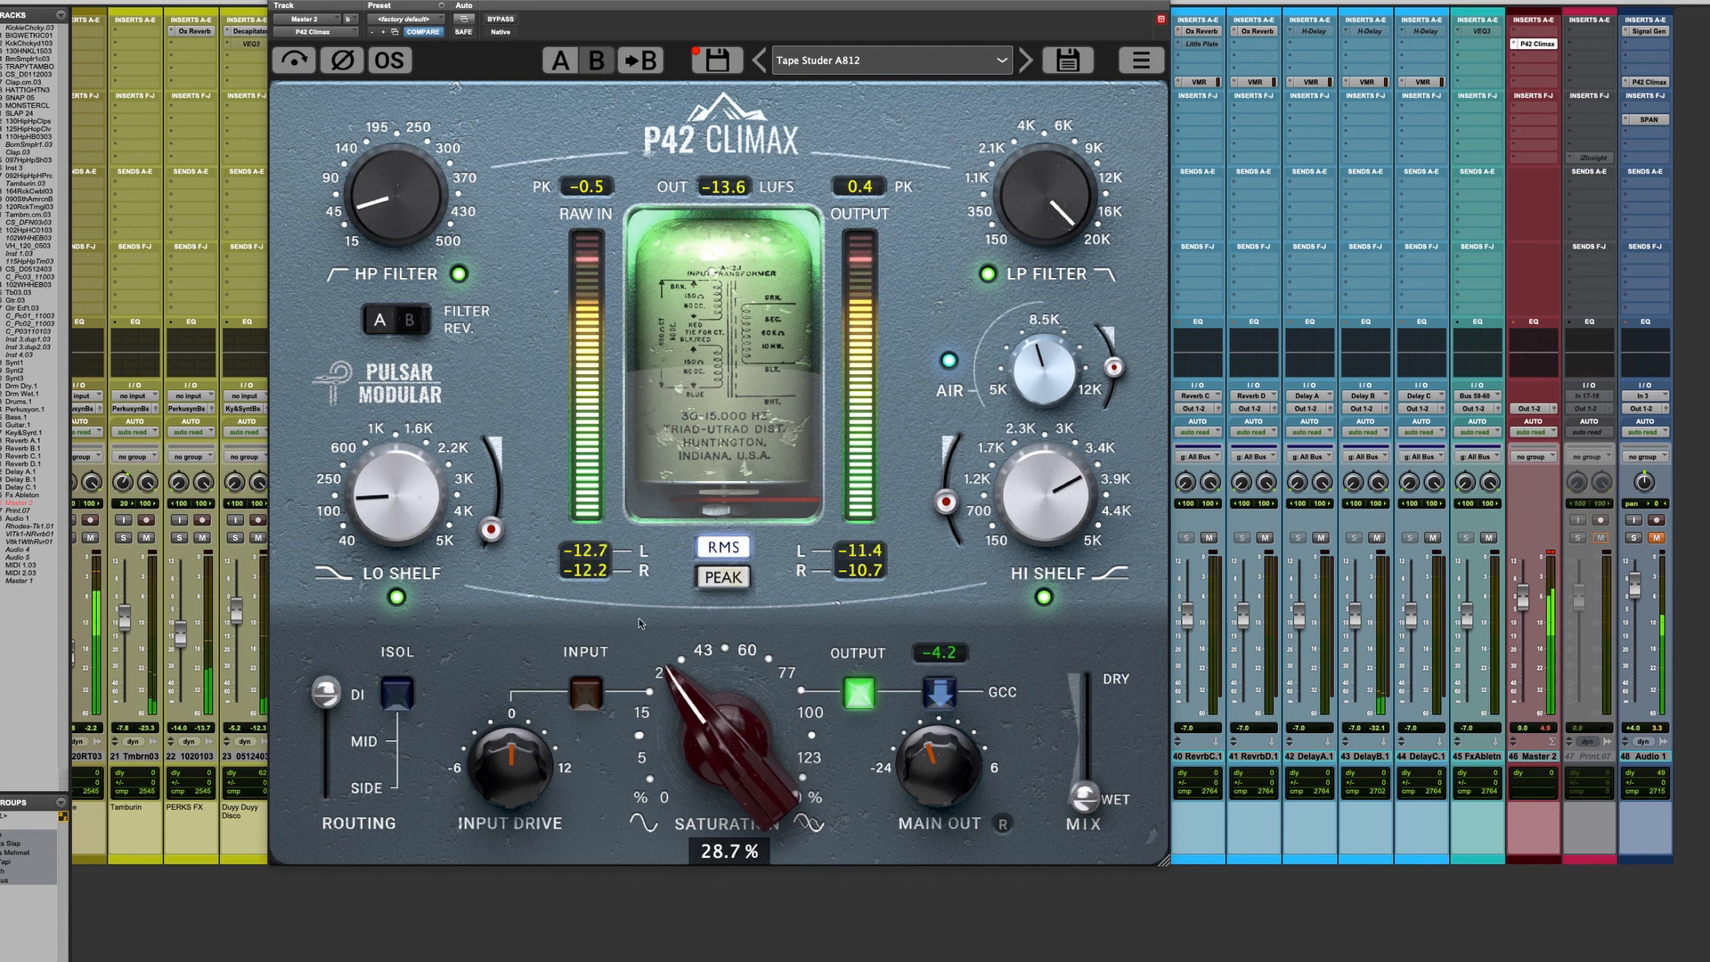
{"action": "left_click_drag", "start_coordinate": [746, 755], "coordinate": [745, 746]}
Set the lo shelf to 136 Hz with its gain slightly boosted, and compare with bypass.
{"action": "left_click_drag", "start_coordinate": [386, 516], "coordinate": [400, 506]}
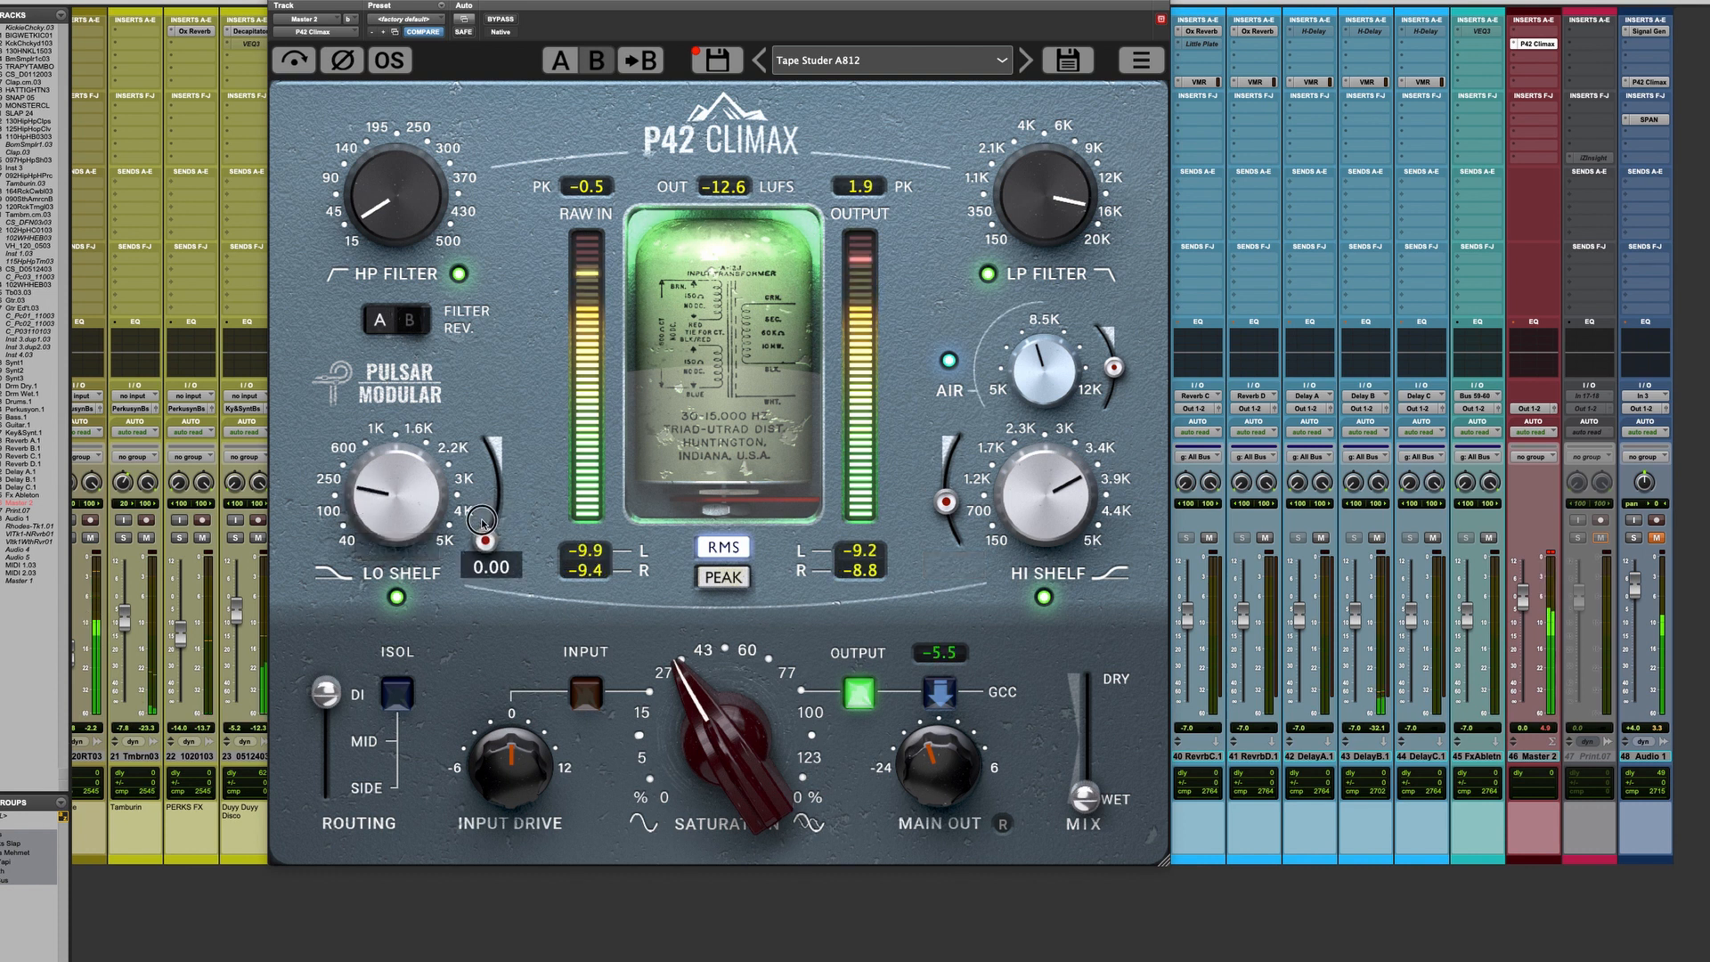
{"action": "left_click_drag", "start_coordinate": [362, 510], "coordinate": [359, 523]}
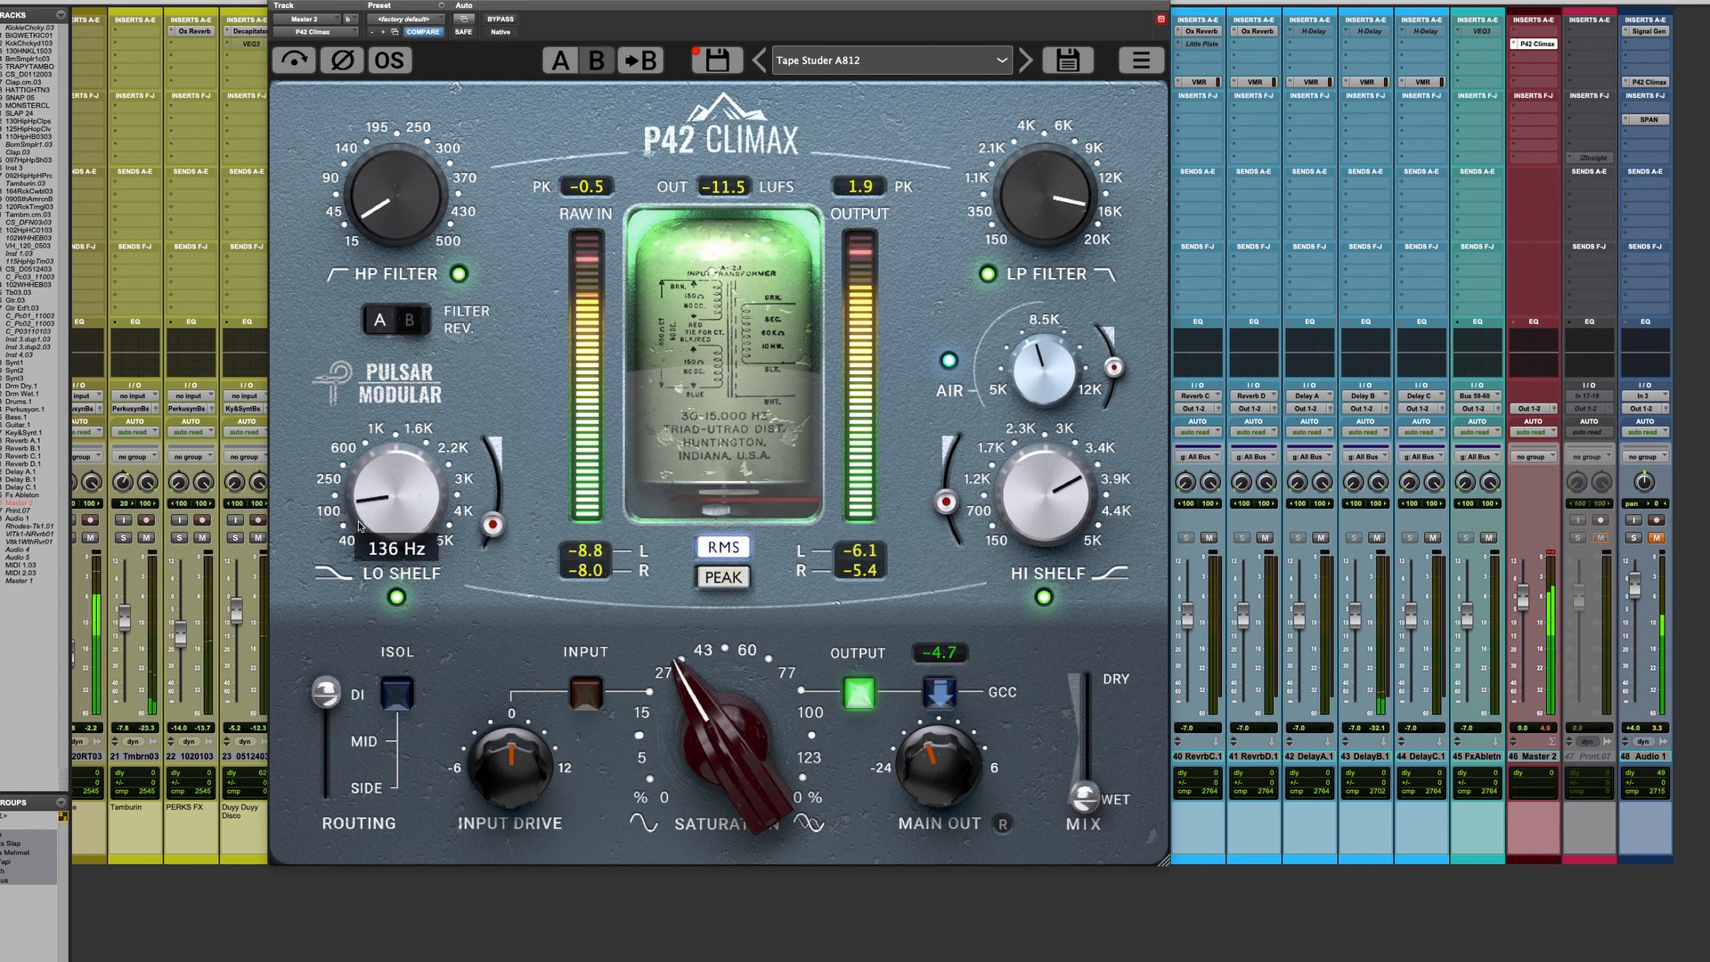
{"action": "left_click", "coordinate": [503, 20]}
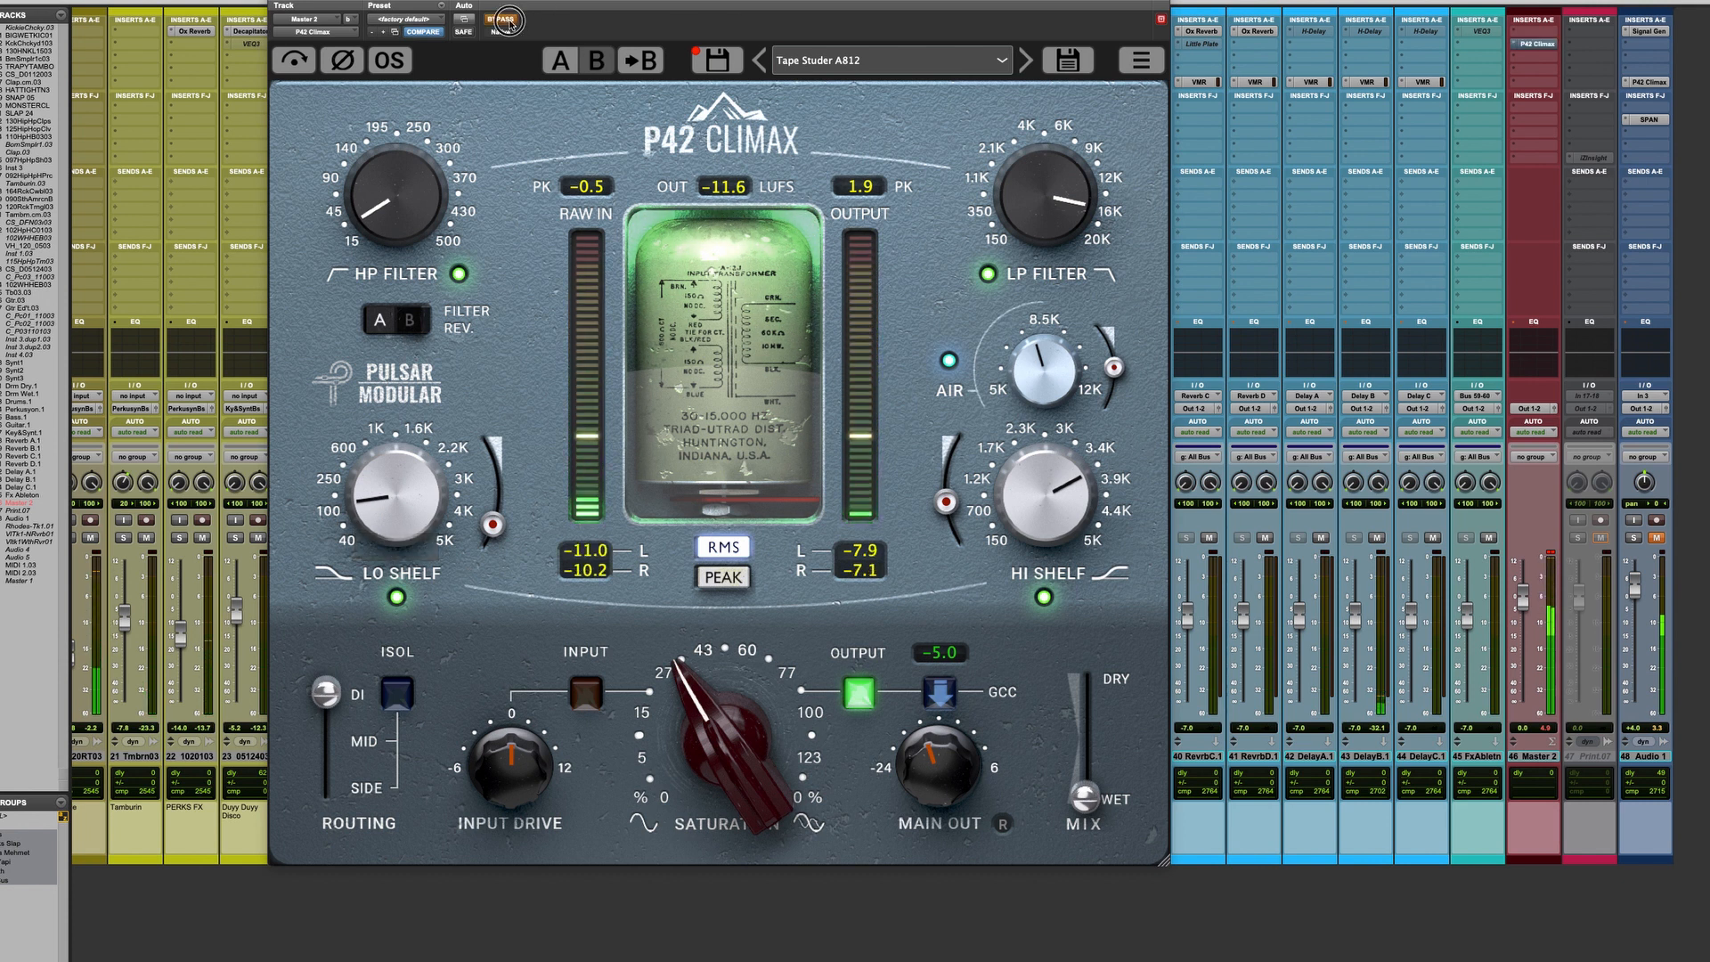
{"action": "left_click", "coordinate": [504, 19]}
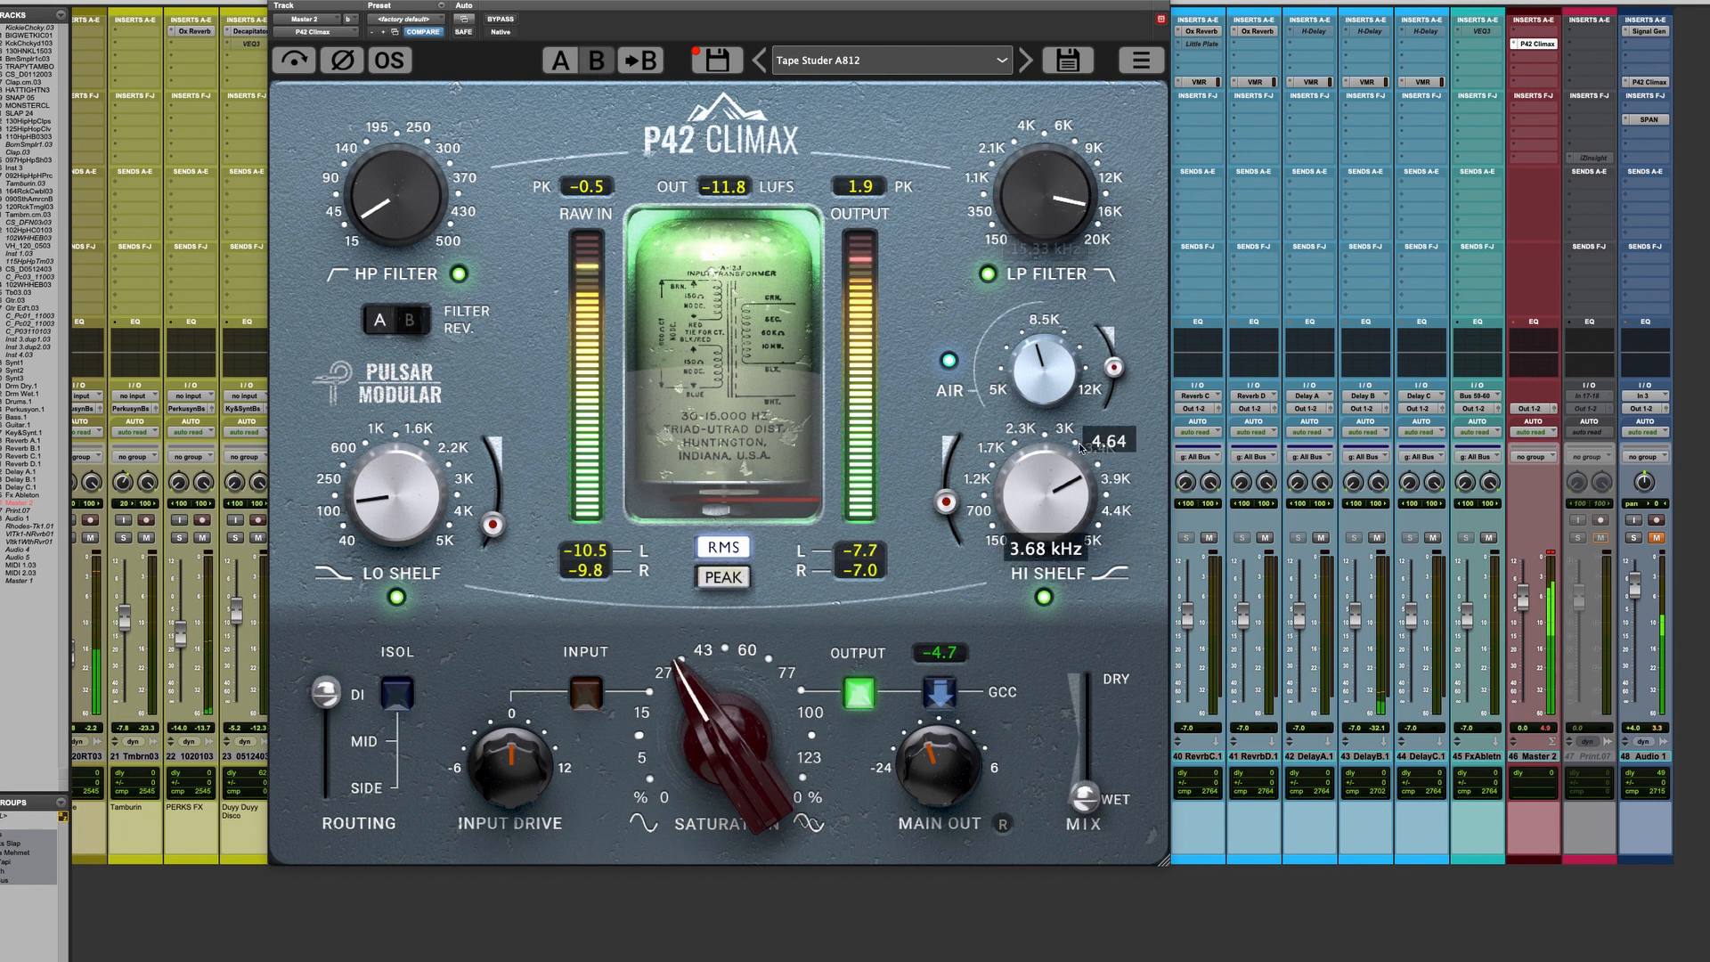
Raise the air gain slightly, set the hi shelf to 3.78 kHz and the saturation to 34.2 %, and try the input option before returning to output.
{"action": "left_click_drag", "start_coordinate": [1129, 374], "coordinate": [1126, 357]}
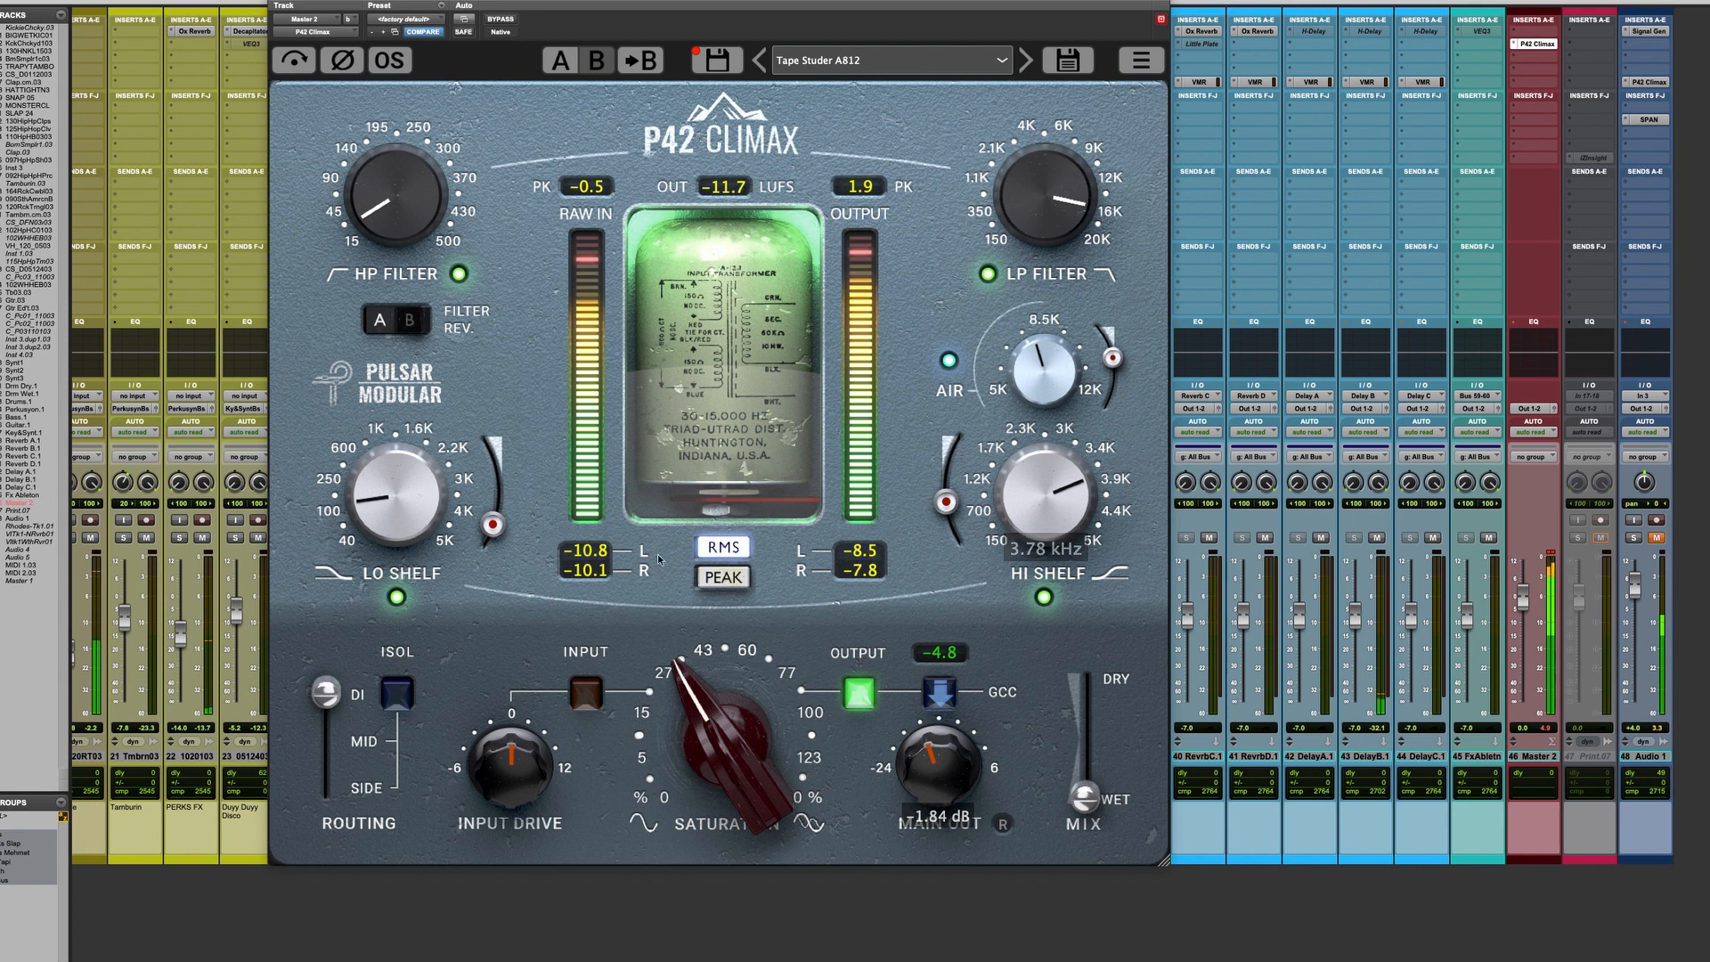
{"action": "left_click_drag", "start_coordinate": [672, 690], "coordinate": [675, 684]}
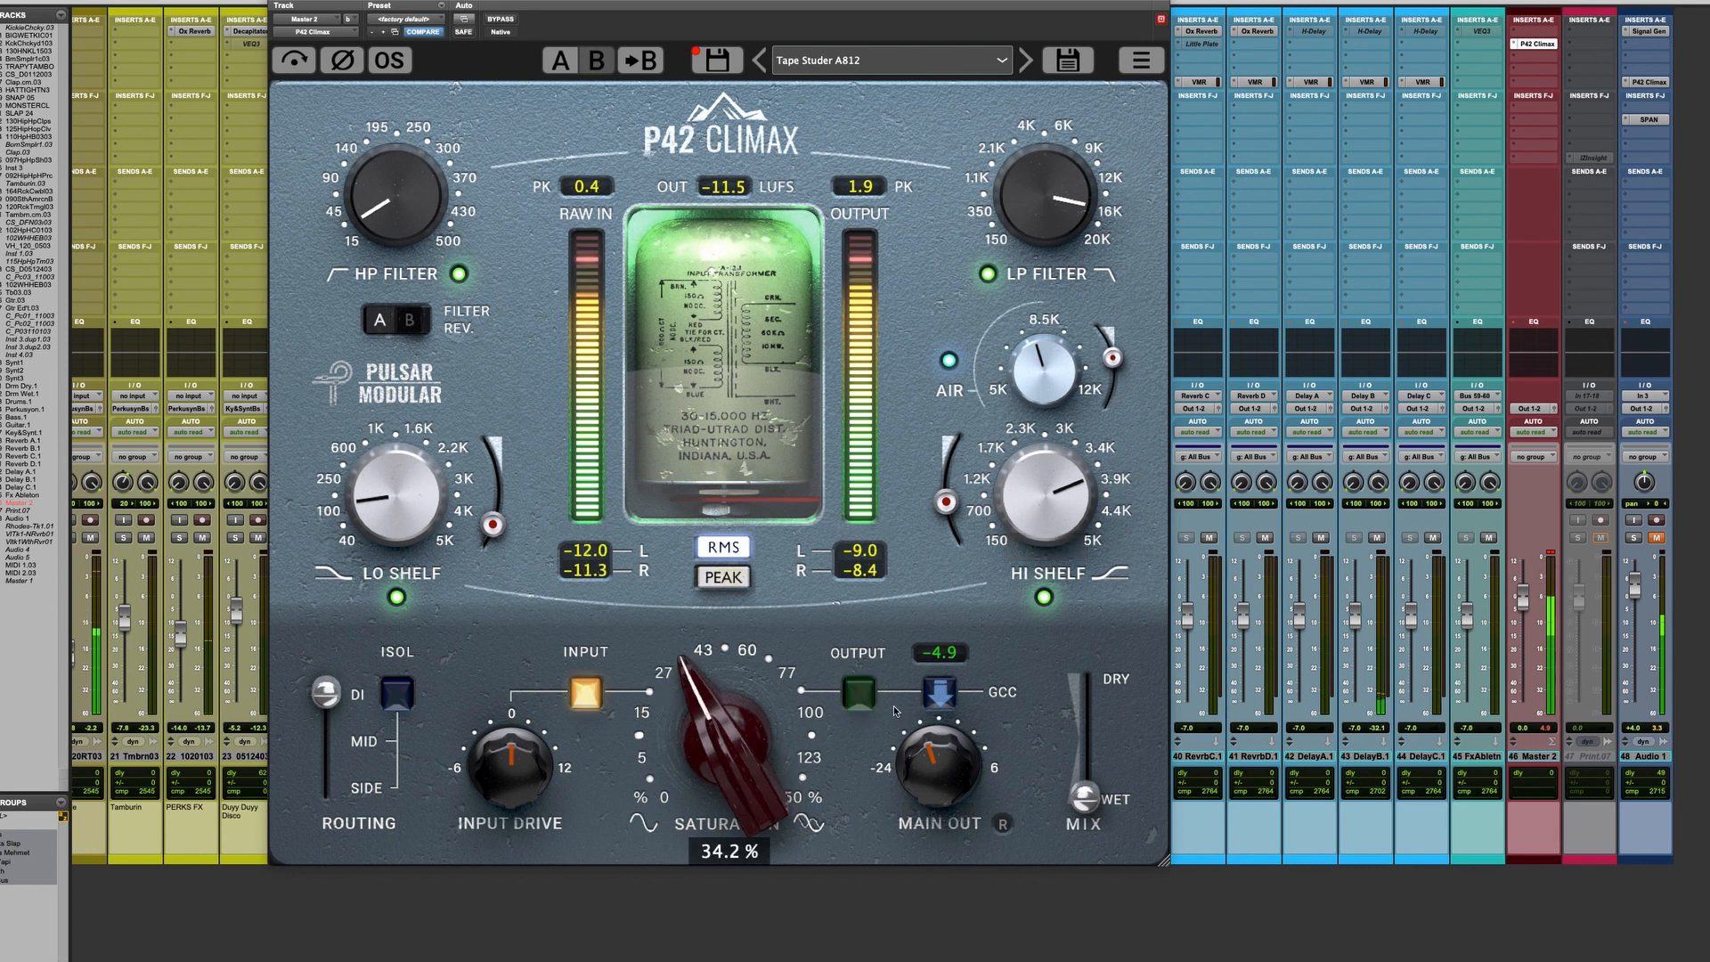
{"action": "left_click", "coordinate": [855, 698]}
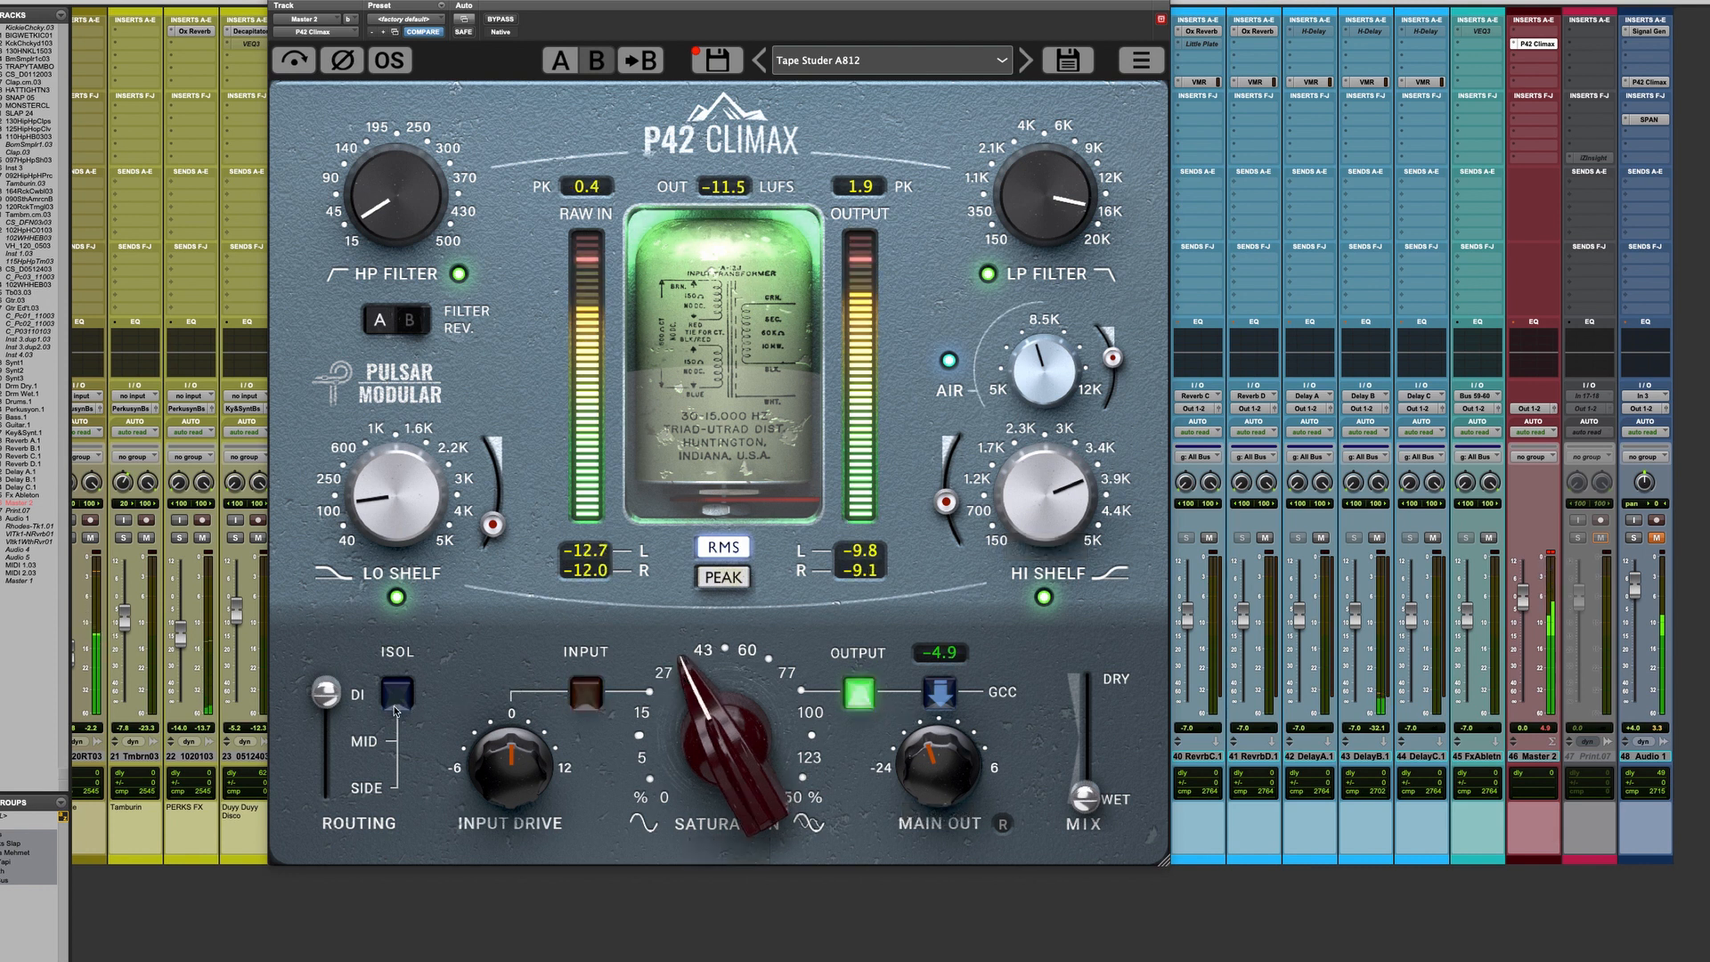
{"action": "mouse_move", "coordinate": [318, 700]}
{"action": "left_mouse_down"}
{"action": "mouse_move", "coordinate": [315, 812]}
{"action": "mouse_move", "coordinate": [326, 693]}
{"action": "left_mouse_up"}
Switch bypass on and off repeatedly to compare the 34.2 % saturation setting with the dry mix.
{"action": "left_click", "coordinate": [504, 20]}
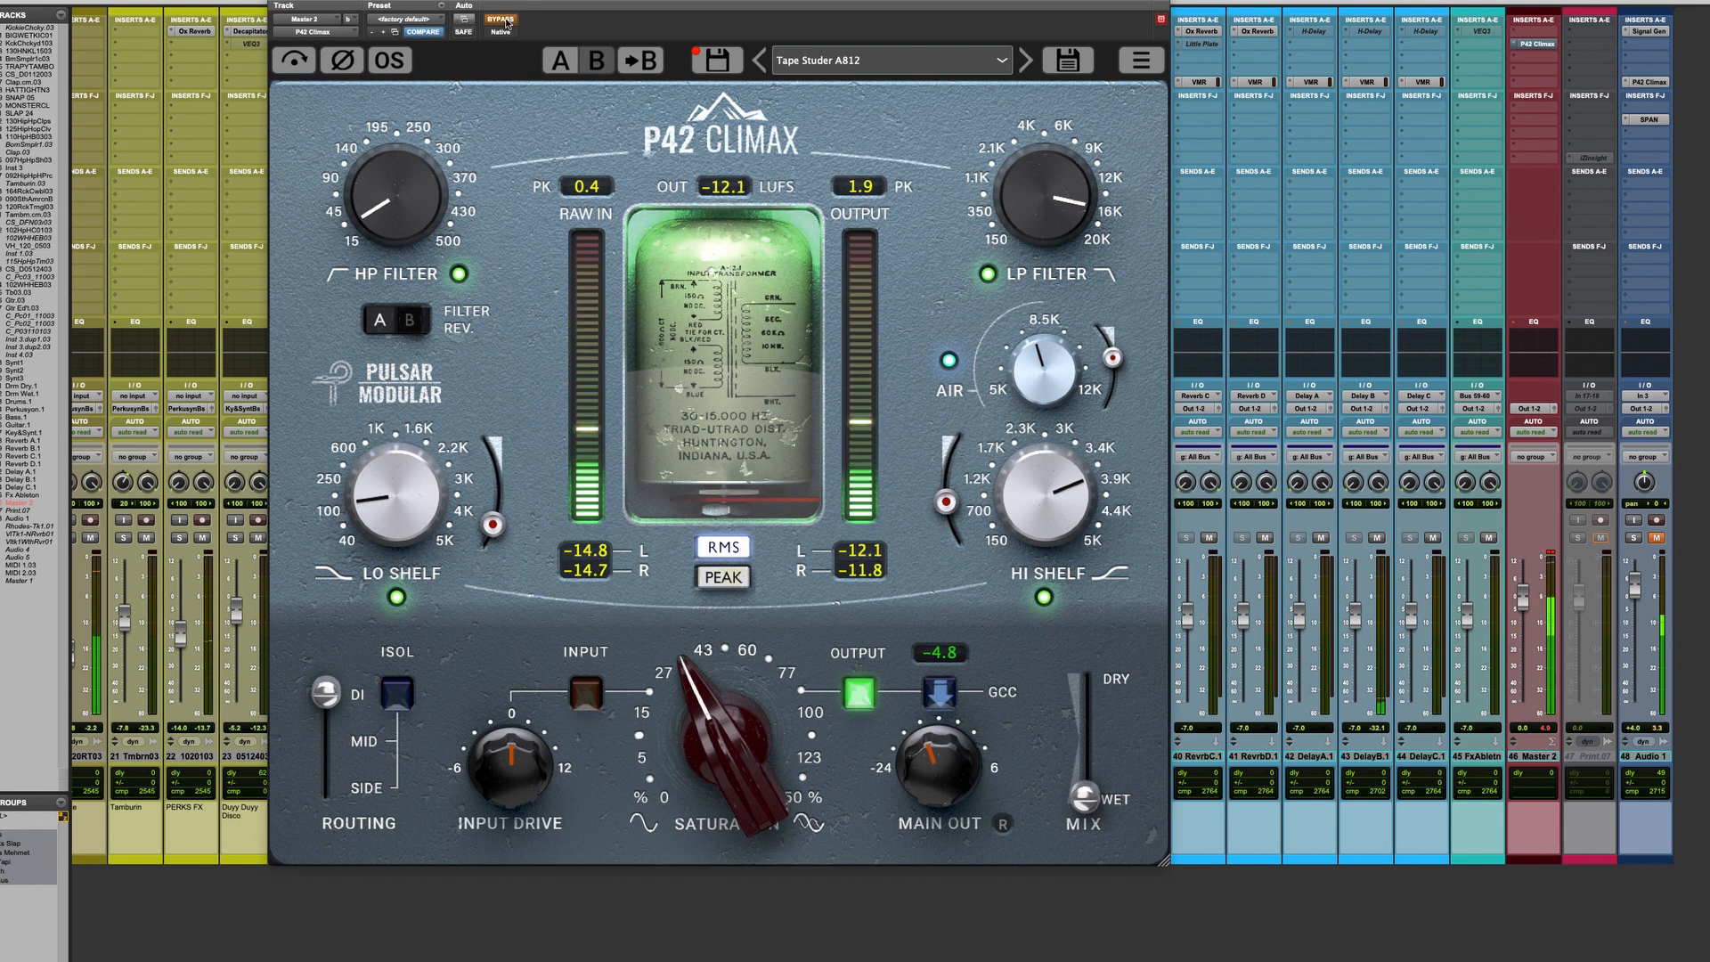
{"action": "left_click", "coordinate": [506, 20]}
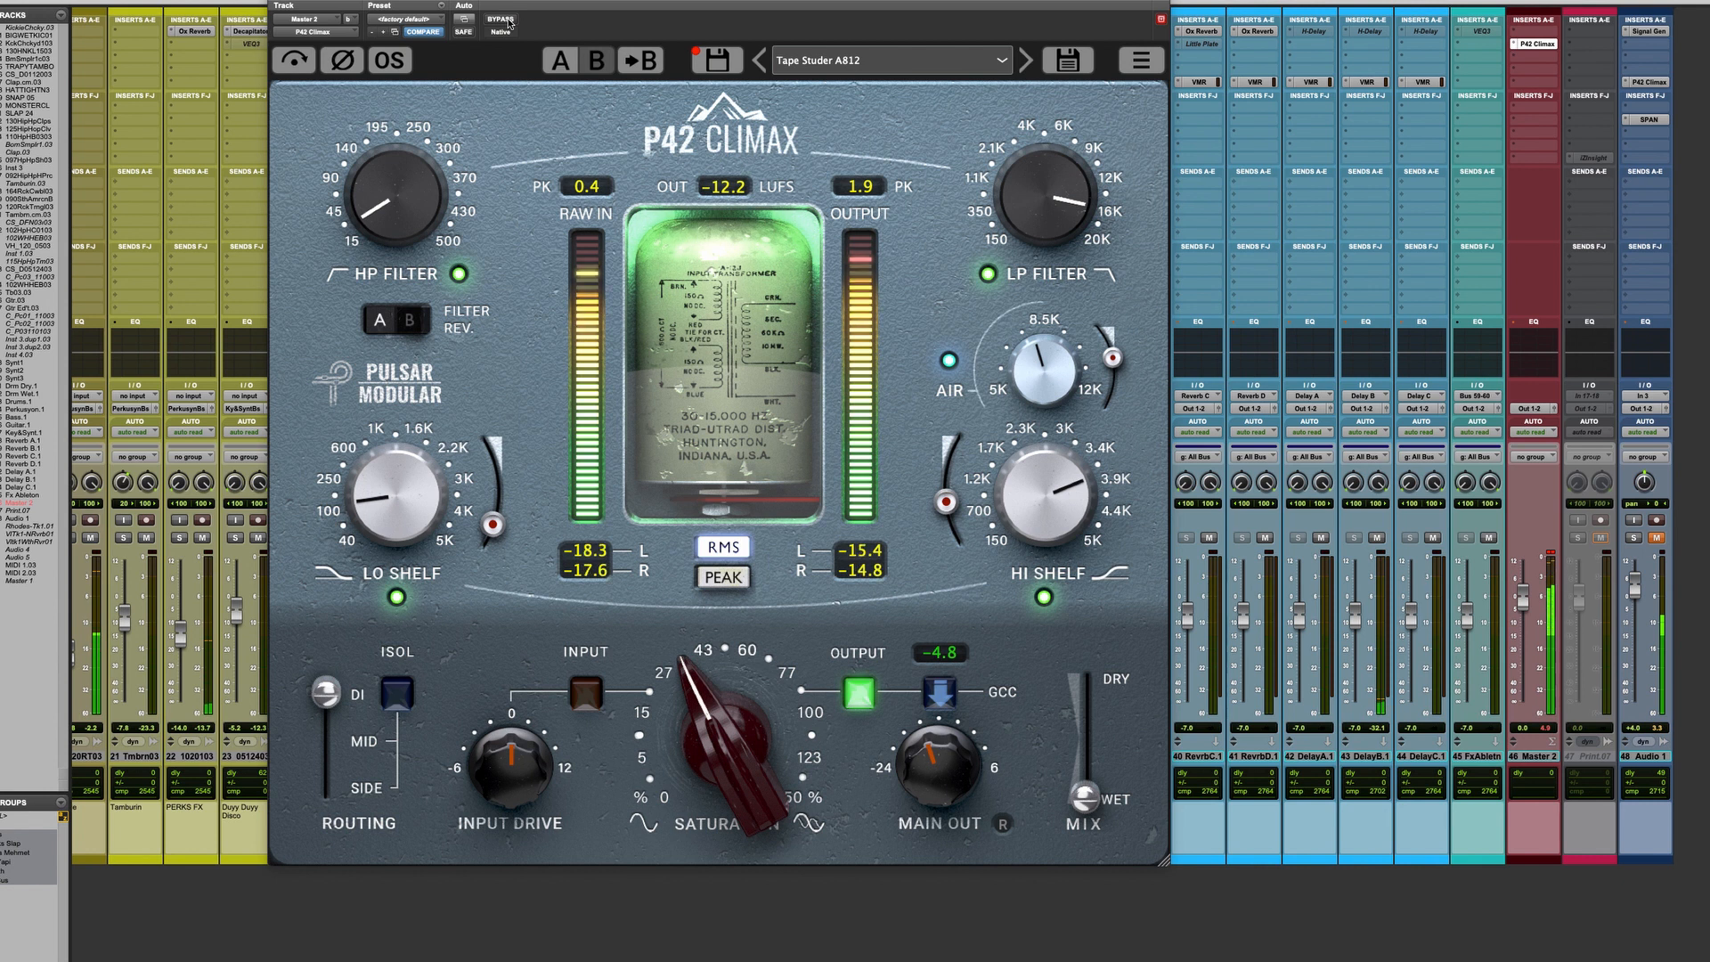
{"action": "left_click", "coordinate": [504, 19]}
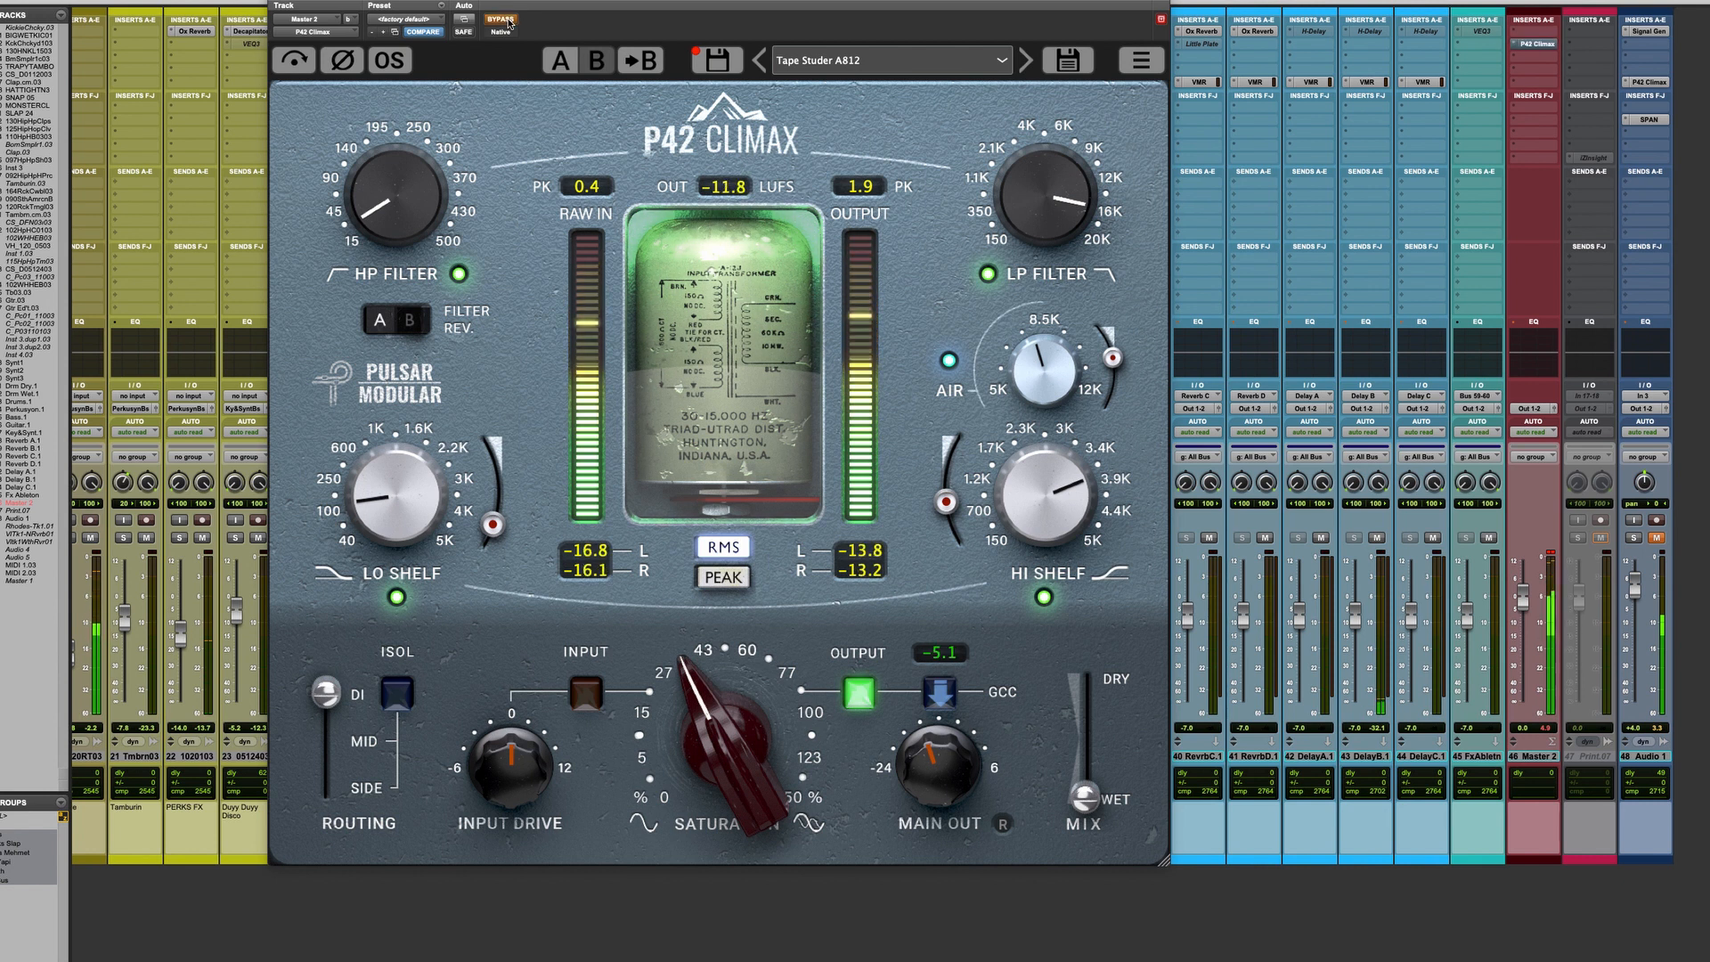
{"action": "left_click", "coordinate": [506, 19]}
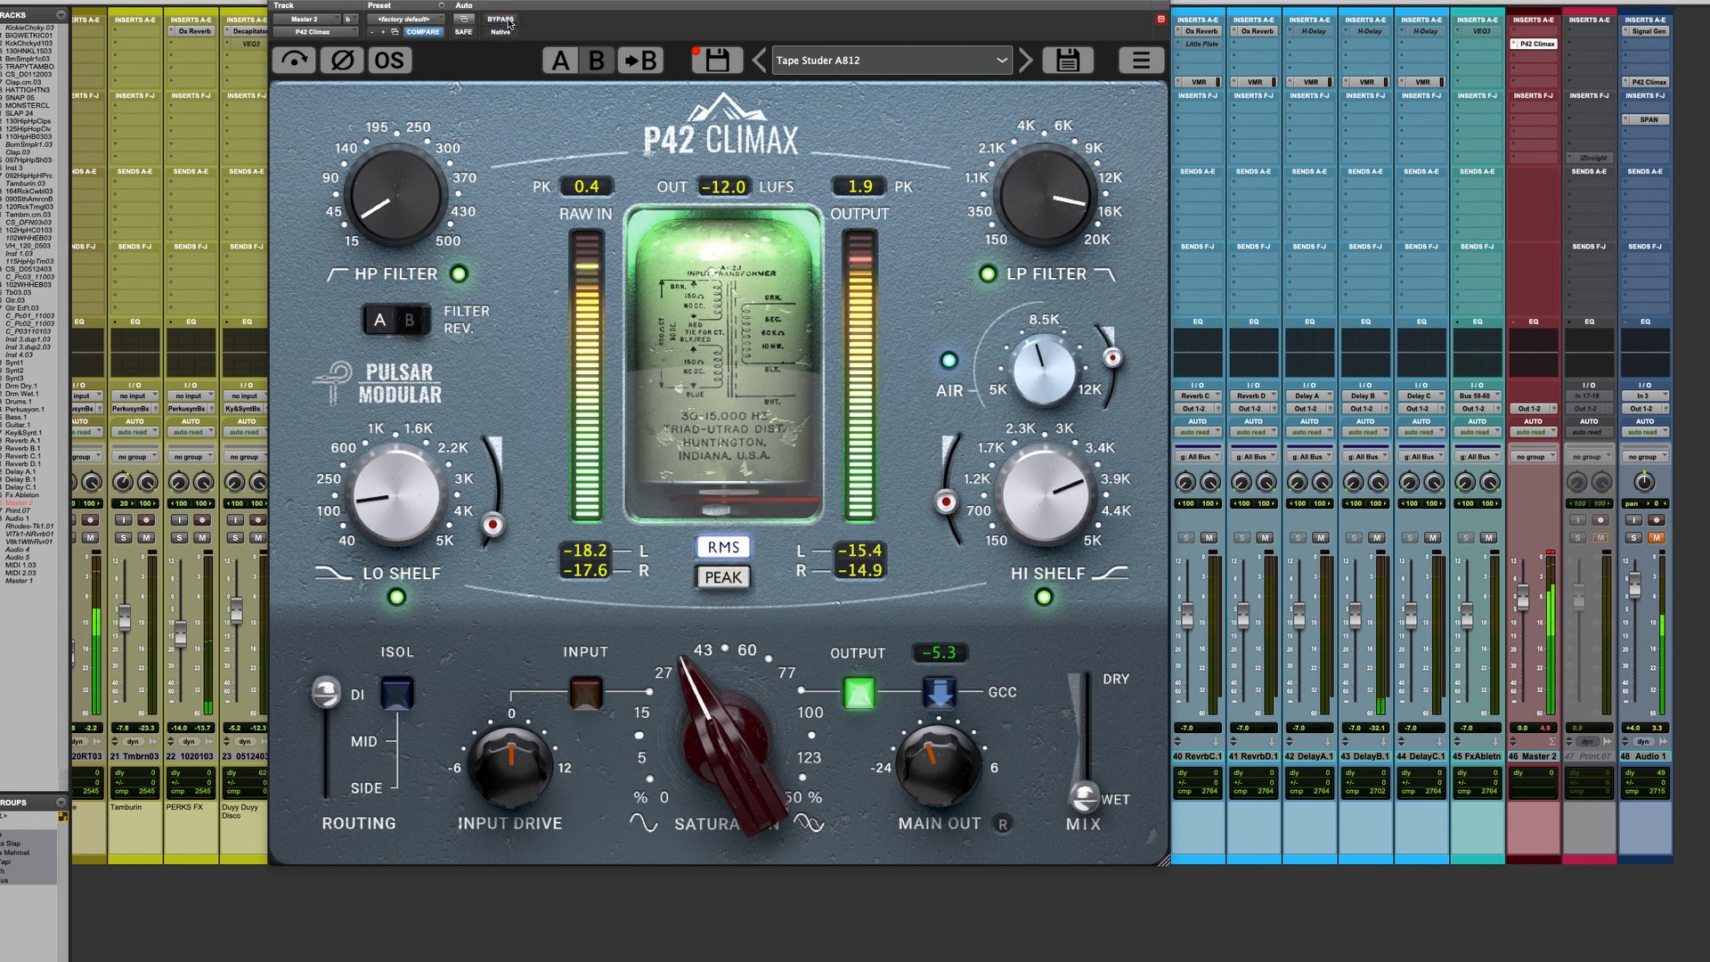
{"action": "left_click", "coordinate": [507, 19]}
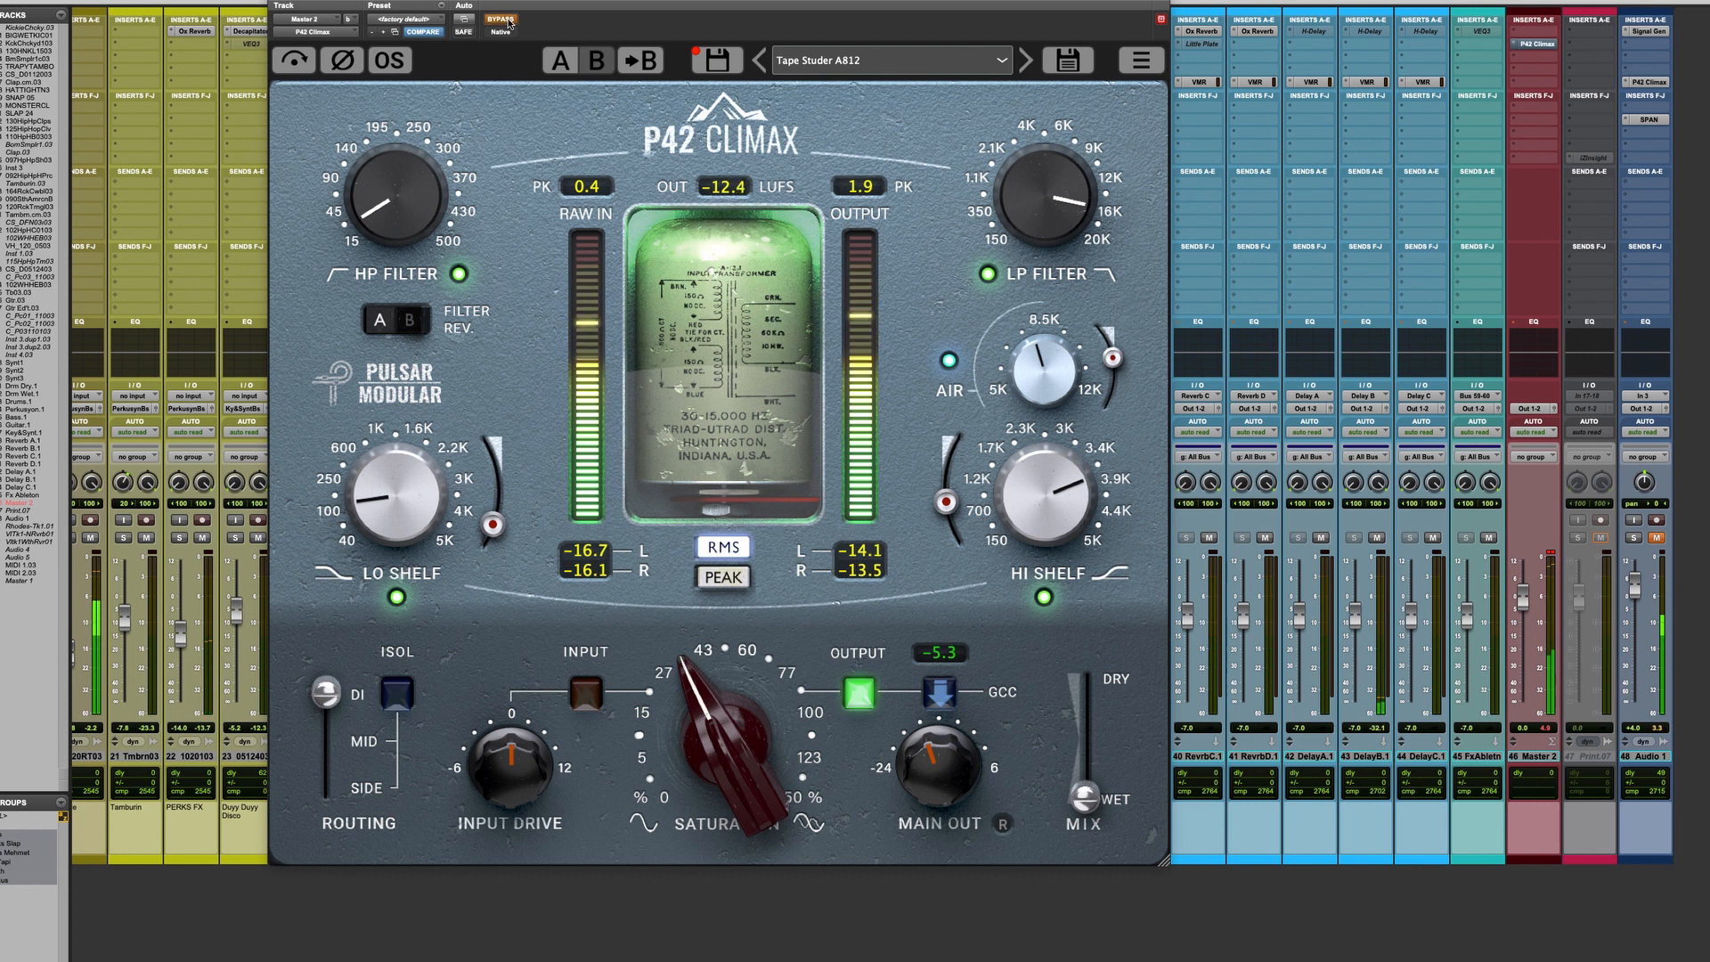
{"action": "left_click", "coordinate": [507, 19]}
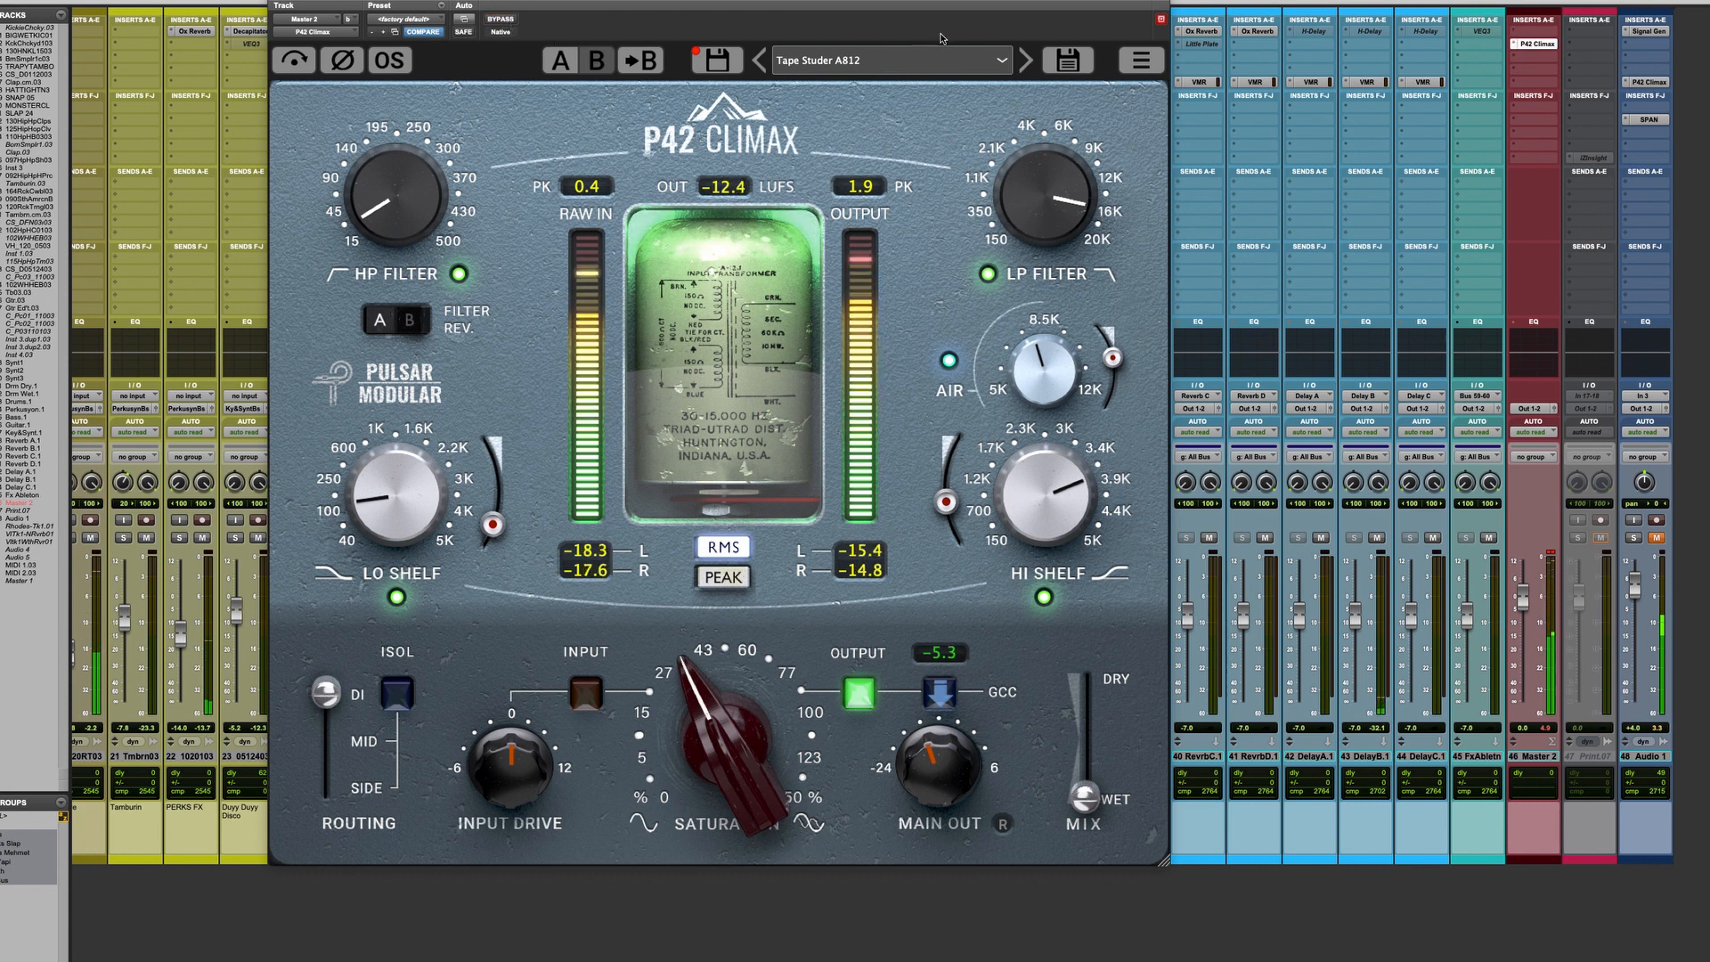
Open the LP filter fully to 20K and sweep the HP filter up to 419 Hz and back down below 30 Hz.
{"action": "left_click_drag", "start_coordinate": [1028, 125], "coordinate": [1029, 80]}
{"action": "left_click_drag", "start_coordinate": [400, 182], "coordinate": [400, 97]}
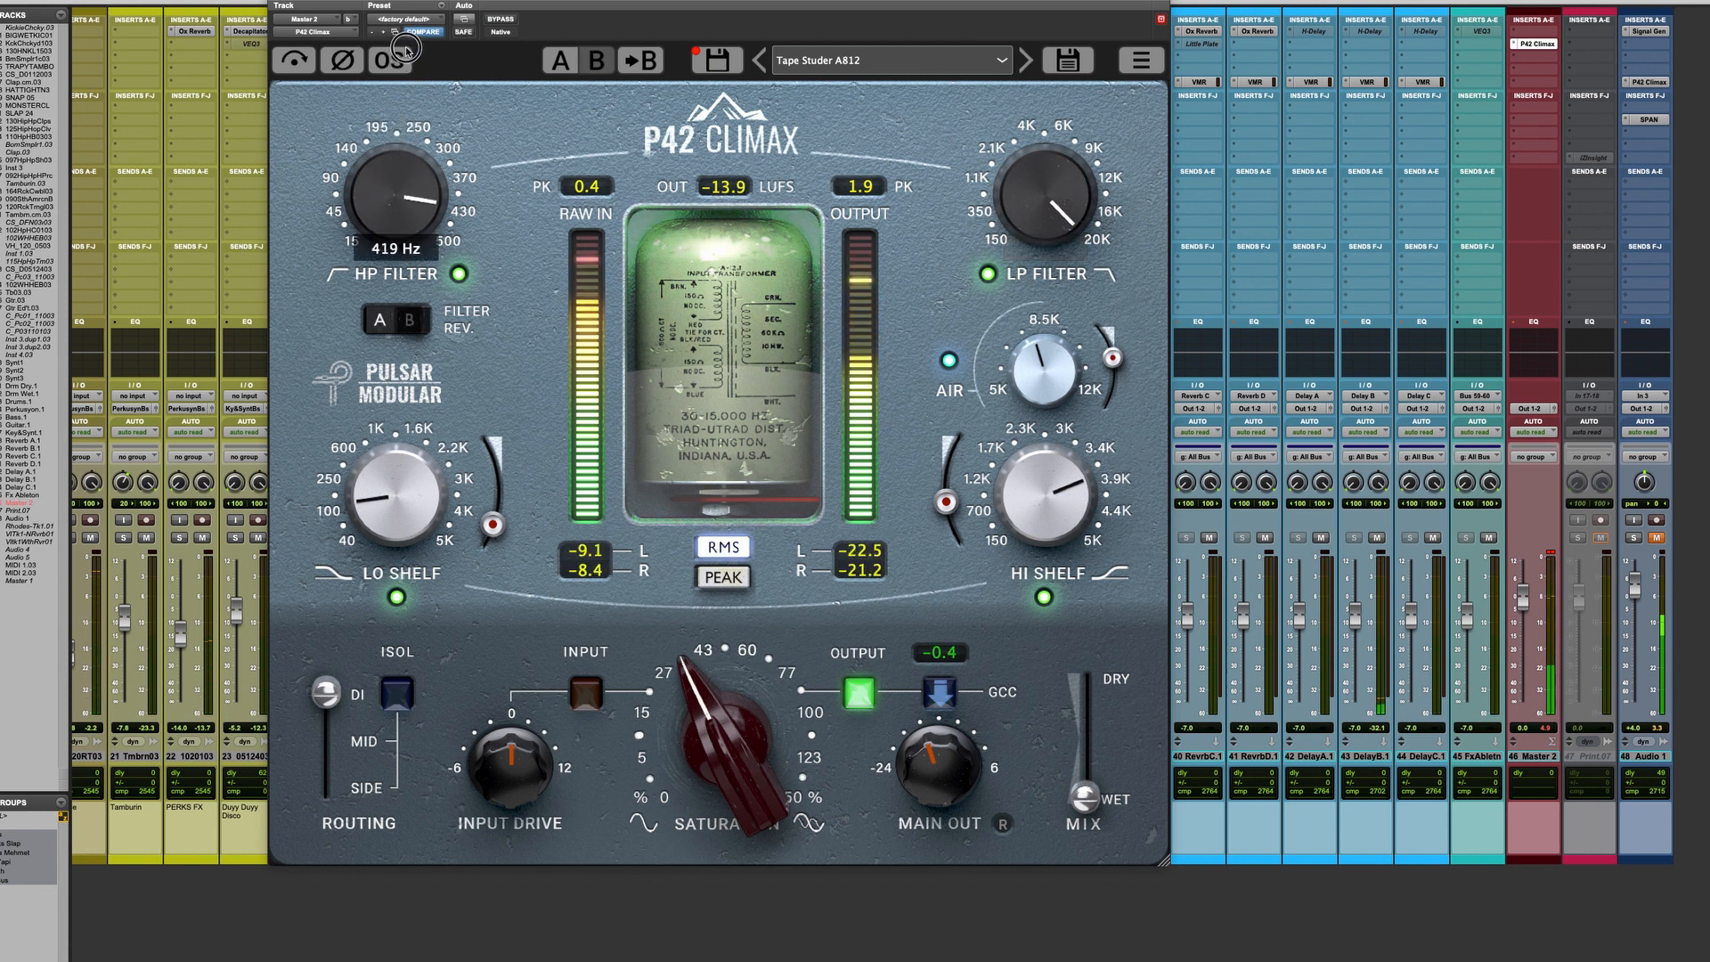
{"action": "left_click_drag", "start_coordinate": [415, 15], "coordinate": [386, 140]}
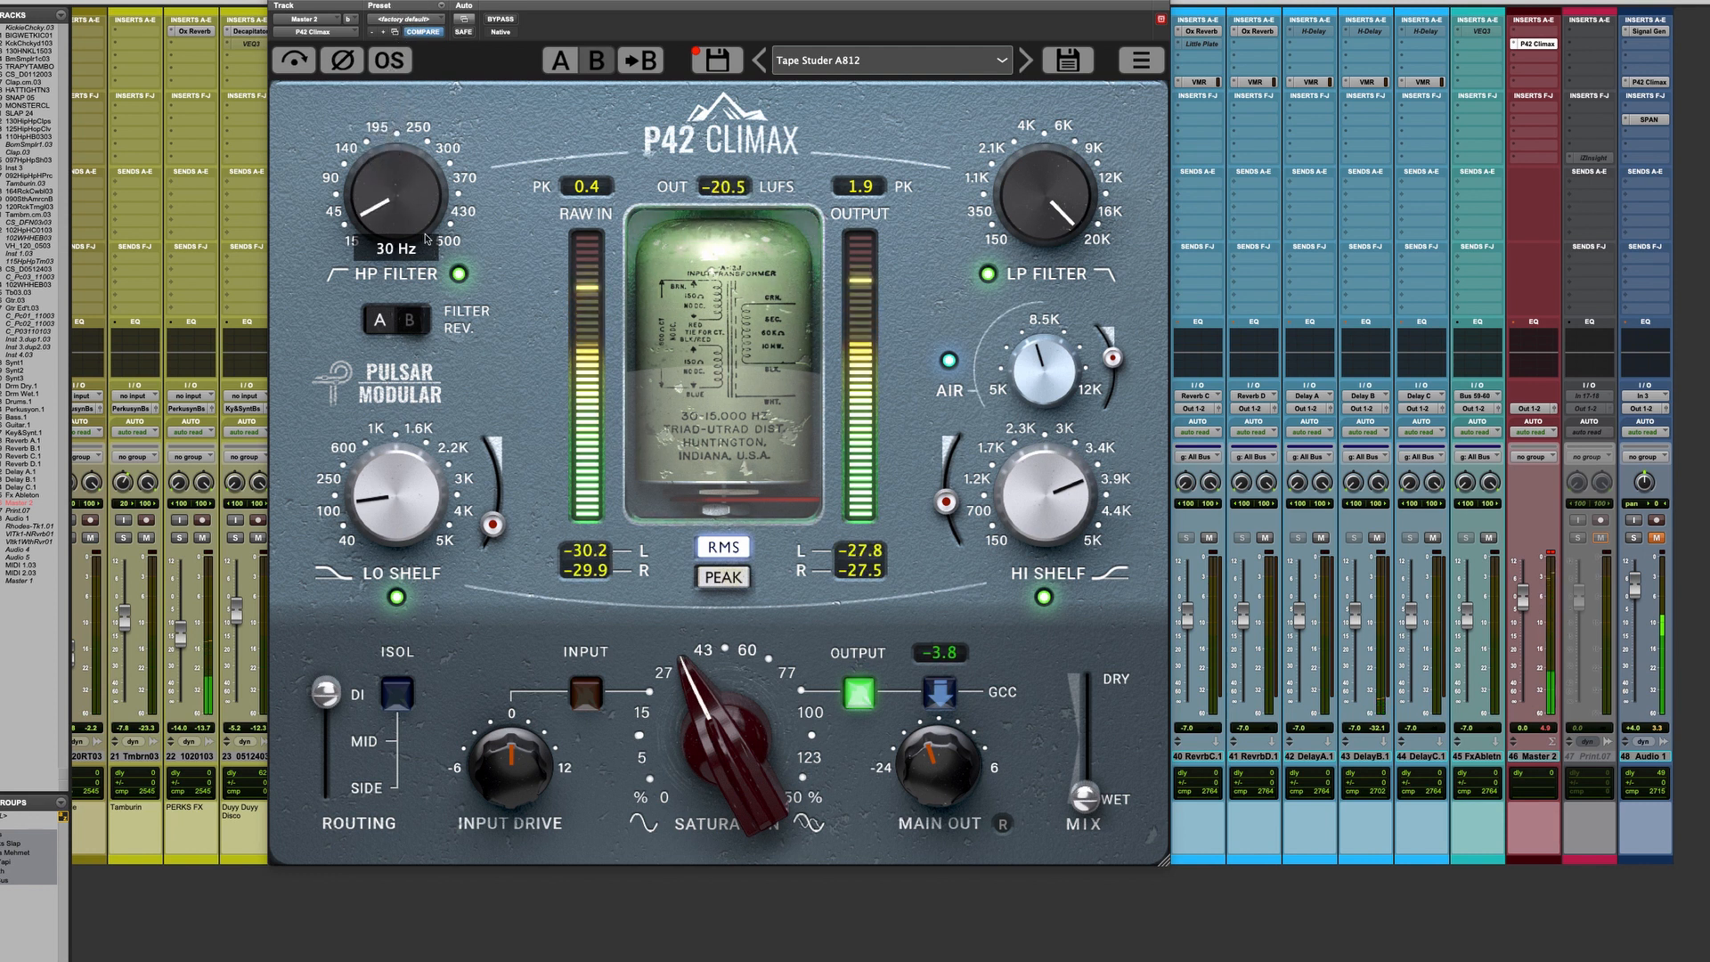
{"action": "left_click_drag", "start_coordinate": [413, 214], "coordinate": [412, 229]}
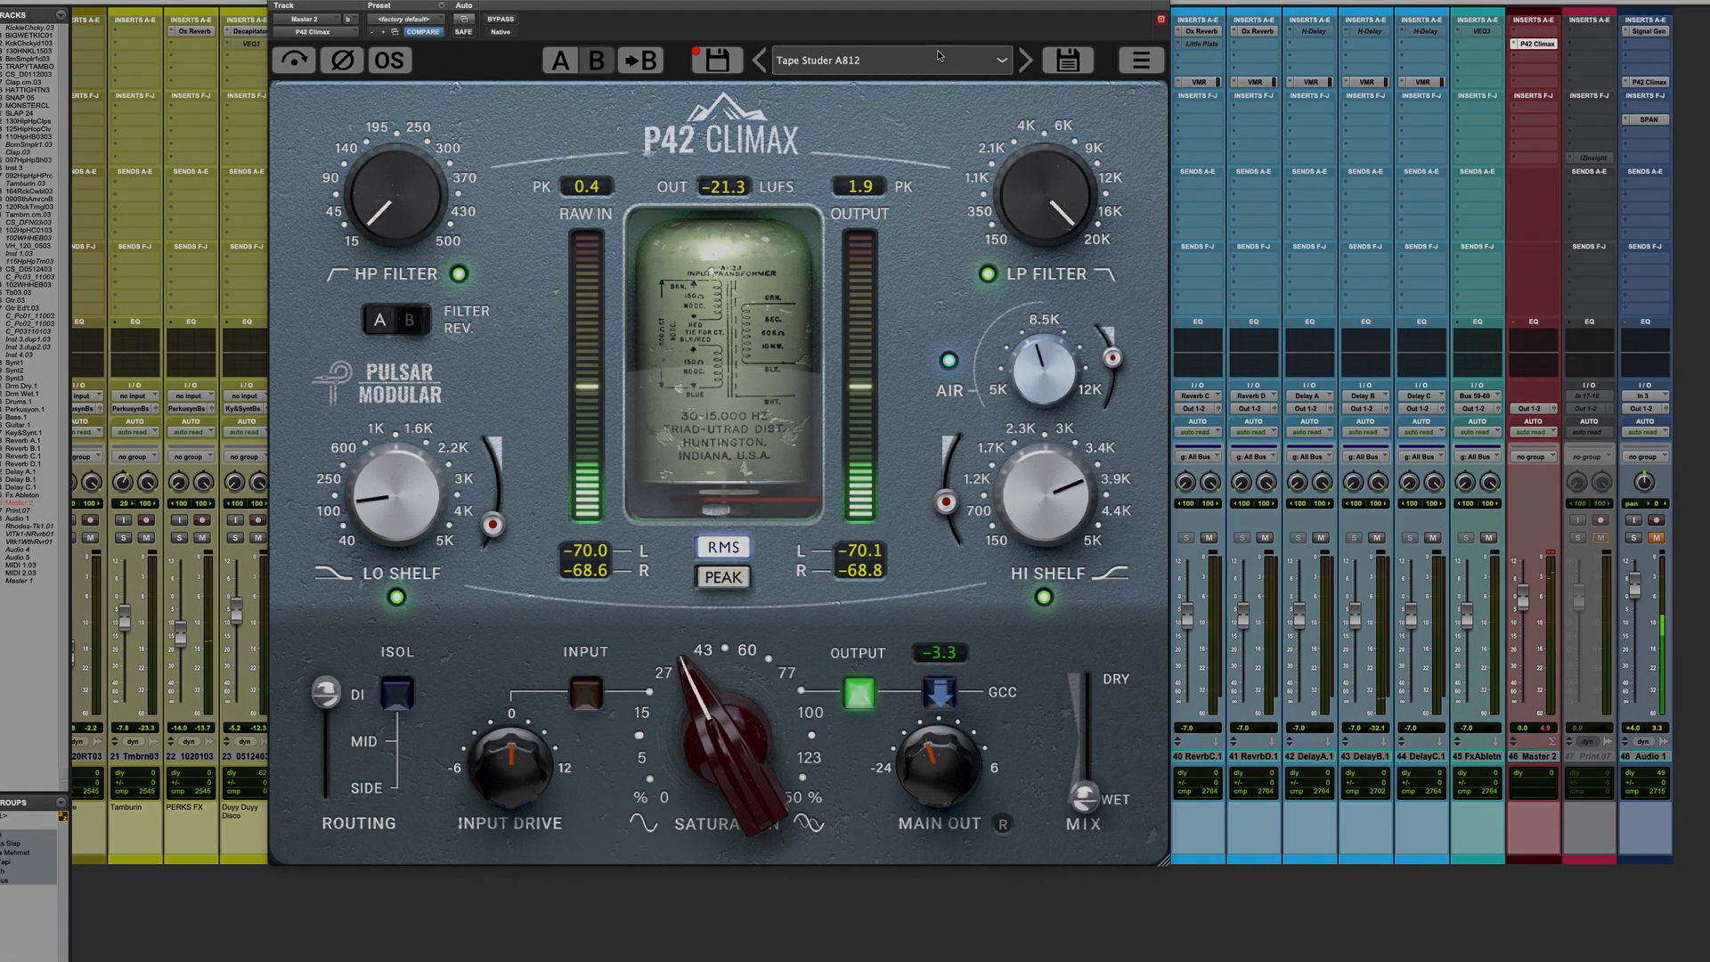